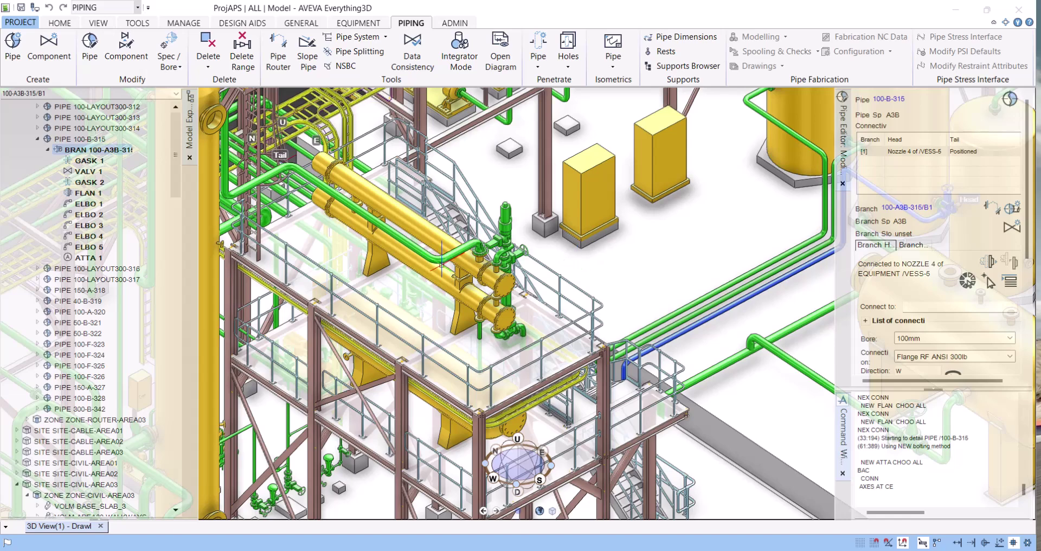
Examine the pipe routing around the two stacked heat exchangers and the surrounding steel structure from several angles.
{"action": "scroll", "coordinate": [441, 265], "scroll_direction": "down", "scroll_amount": 2}
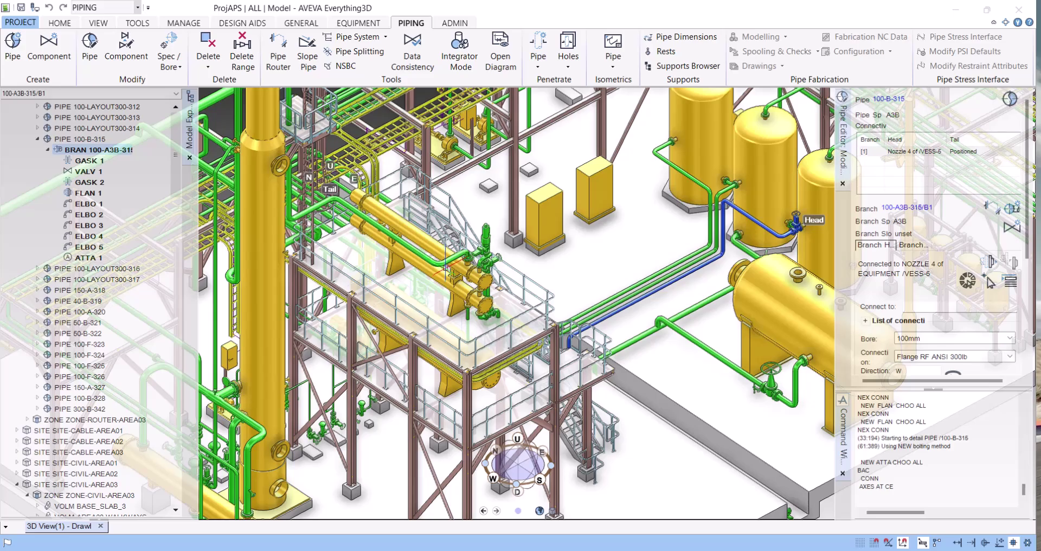
{"action": "middle_click_drag", "start_coordinate": [406, 271], "coordinate": [389, 202]}
{"action": "scroll", "coordinate": [389, 192], "scroll_direction": "up", "scroll_amount": 4}
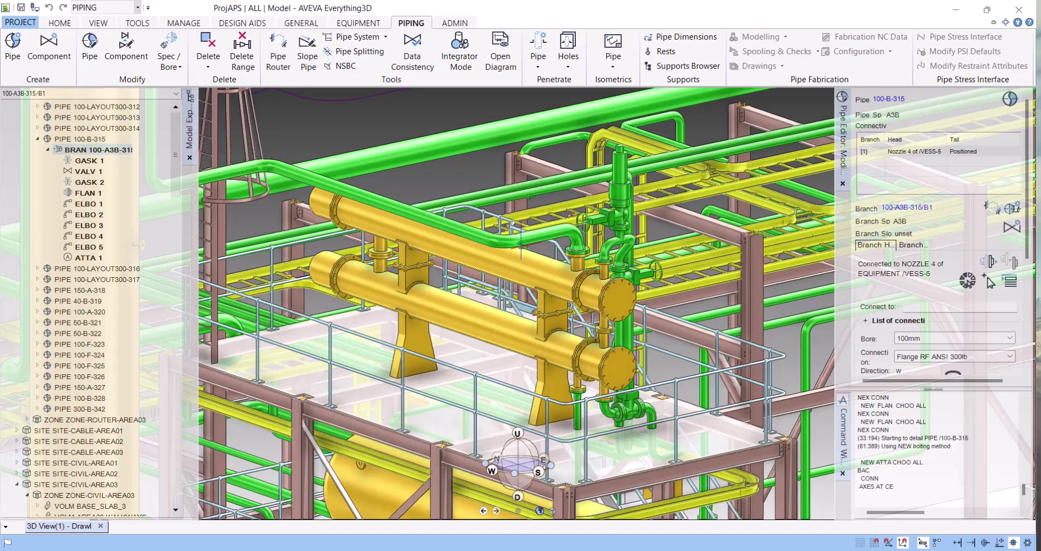
{"action": "scroll", "coordinate": [257, 175], "scroll_direction": "down", "scroll_amount": 5}
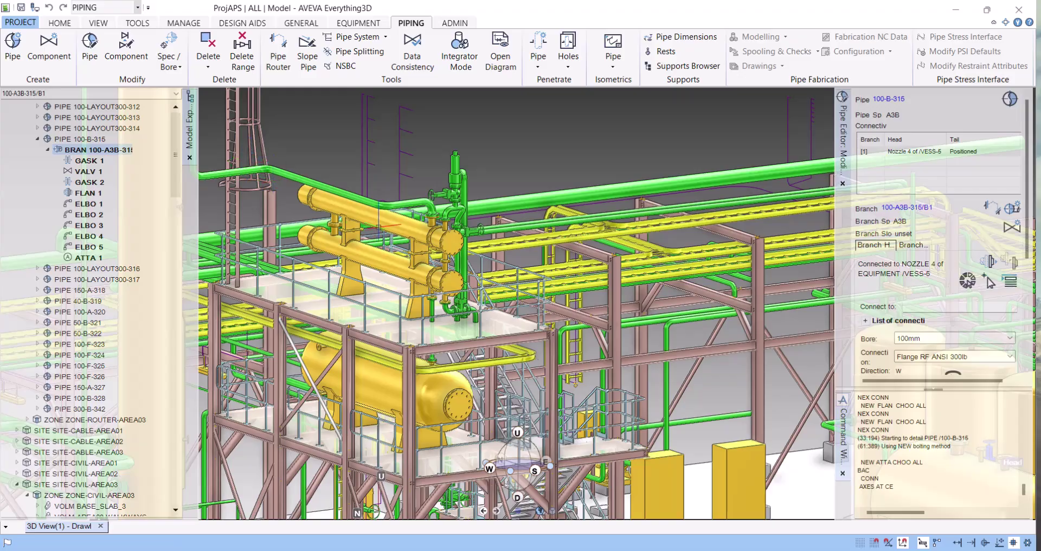
{"action": "scroll", "coordinate": [378, 221], "scroll_direction": "up", "scroll_amount": 5}
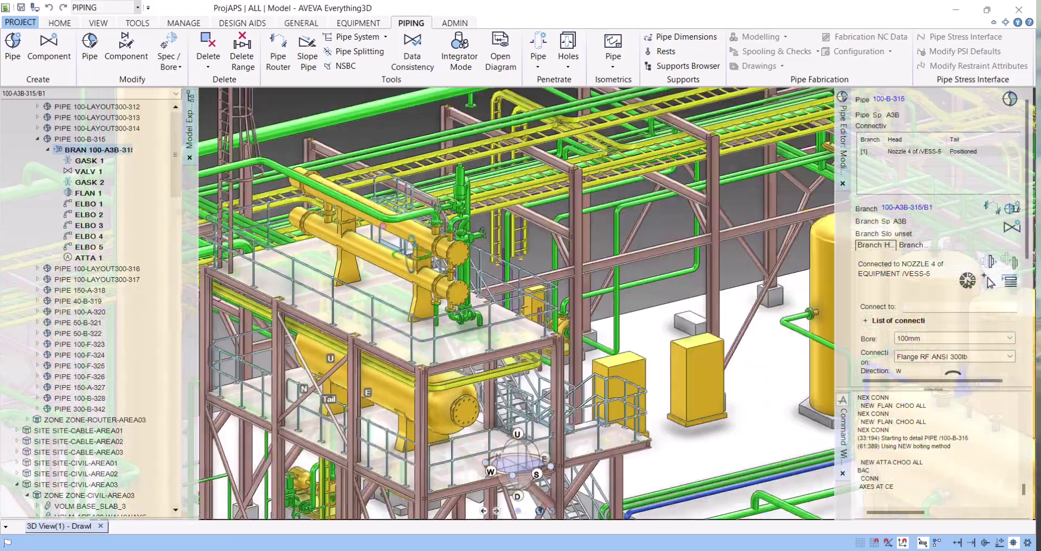
{"action": "middle_click_drag", "start_coordinate": [383, 224], "coordinate": [407, 244]}
{"action": "middle_click_drag", "start_coordinate": [260, 183], "coordinate": [273, 223]}
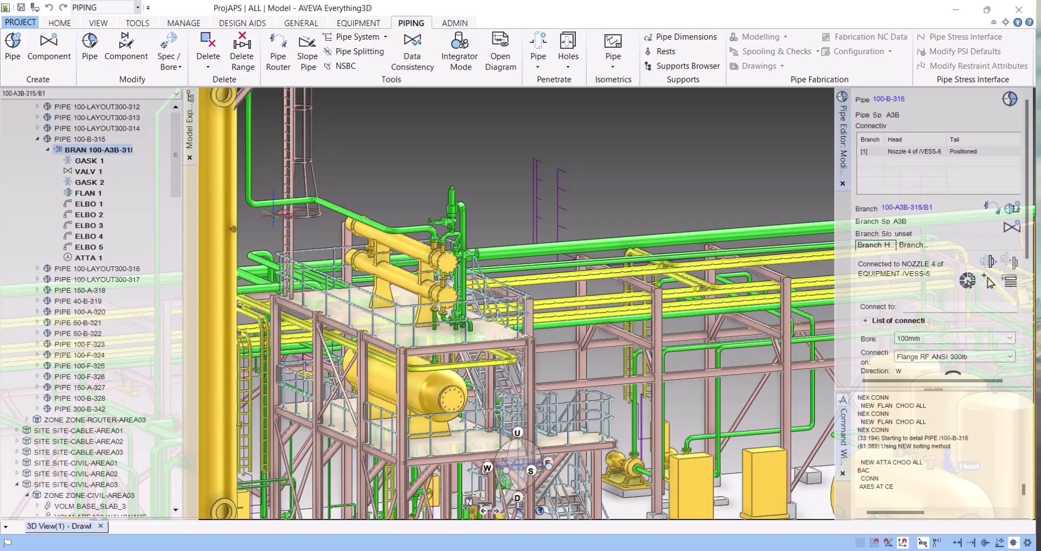
{"action": "middle_click_drag", "start_coordinate": [293, 217], "coordinate": [529, 327]}
{"action": "scroll", "coordinate": [529, 327], "scroll_direction": "up", "scroll_amount": 5}
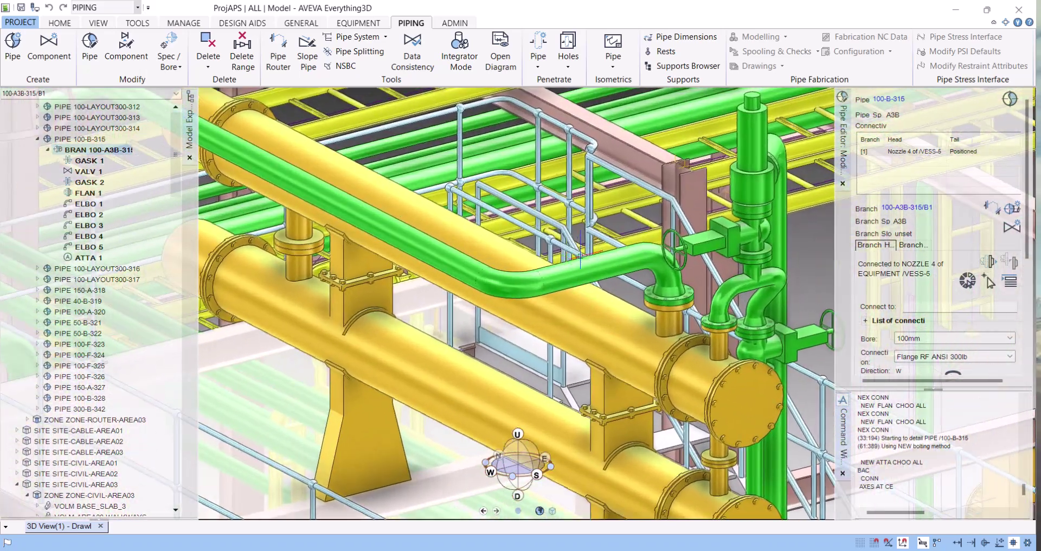
Preview the isometric drawing of pipe 150-B-6, which connects to the upper exchanger nozzle, and close the preview.
{"action": "left_click", "coordinate": [642, 260]}
{"action": "left_click", "coordinate": [644, 265]}
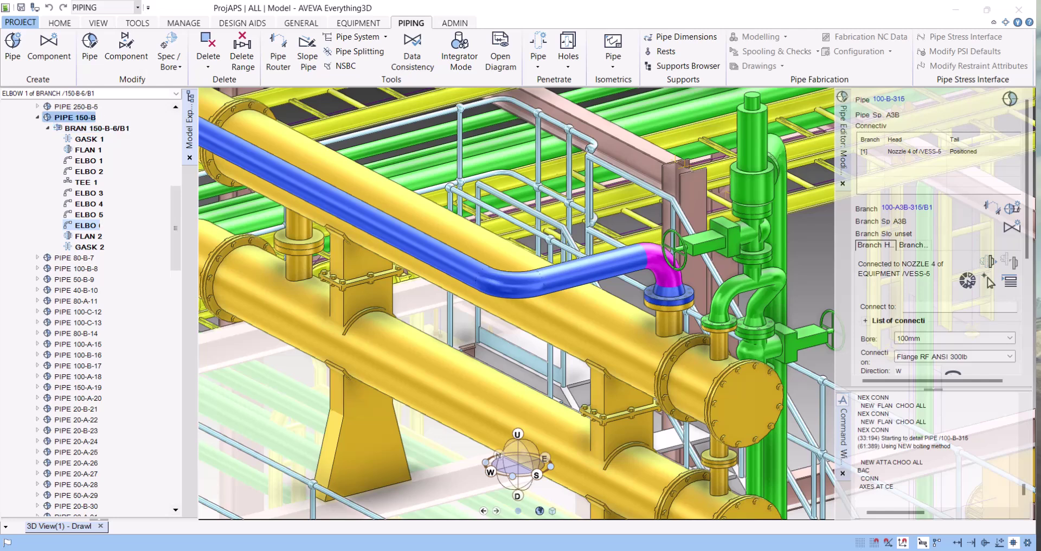
{"action": "left_click", "coordinate": [79, 117]}
{"action": "left_click", "coordinate": [613, 51]}
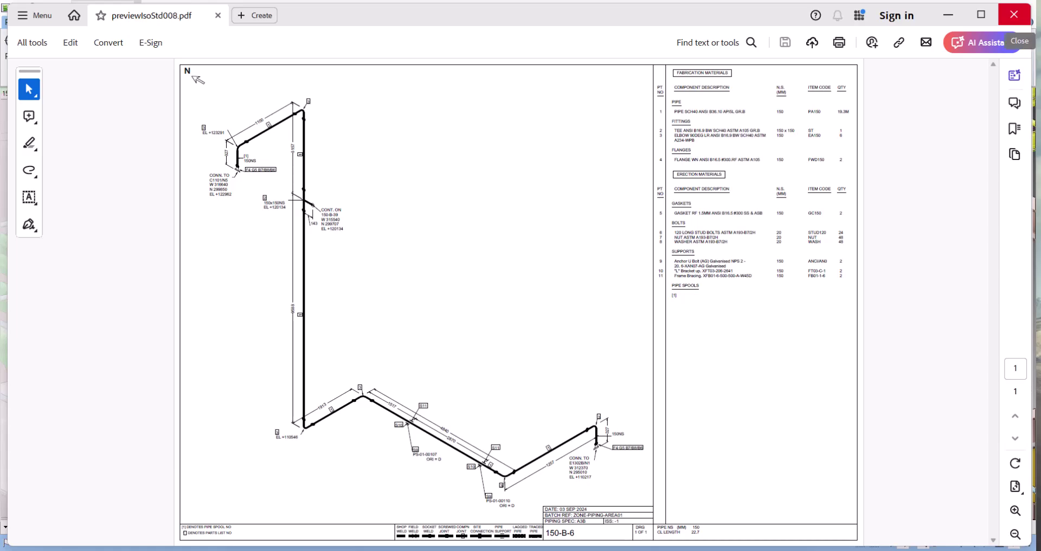
{"action": "left_click", "coordinate": [1014, 15]}
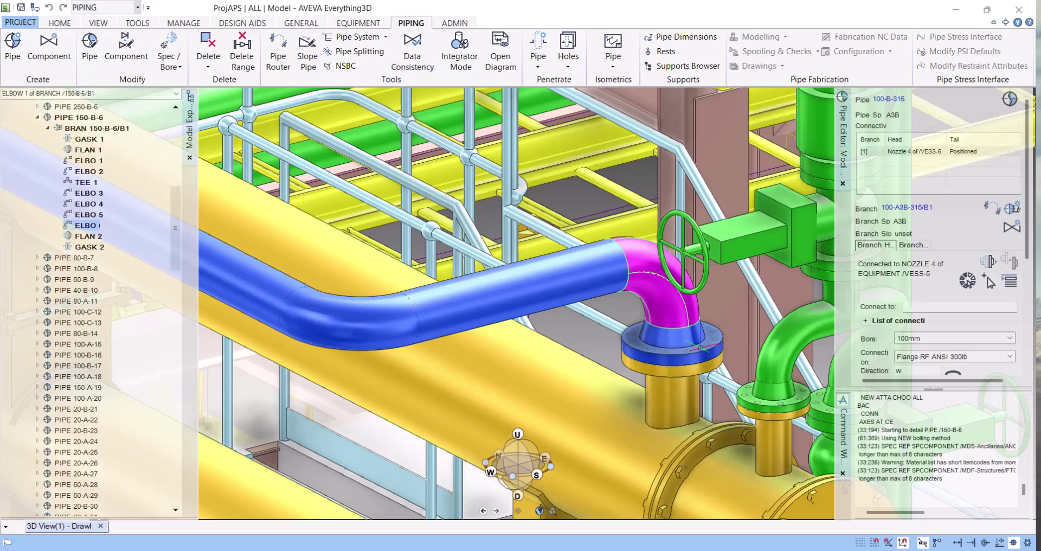
Select the elbow above the exchanger nozzle flange, switch to backward routing (BAC), and set its direction to W 0.2865 U.
{"action": "left_click", "coordinate": [84, 235]}
{"action": "left_click", "coordinate": [85, 225]}
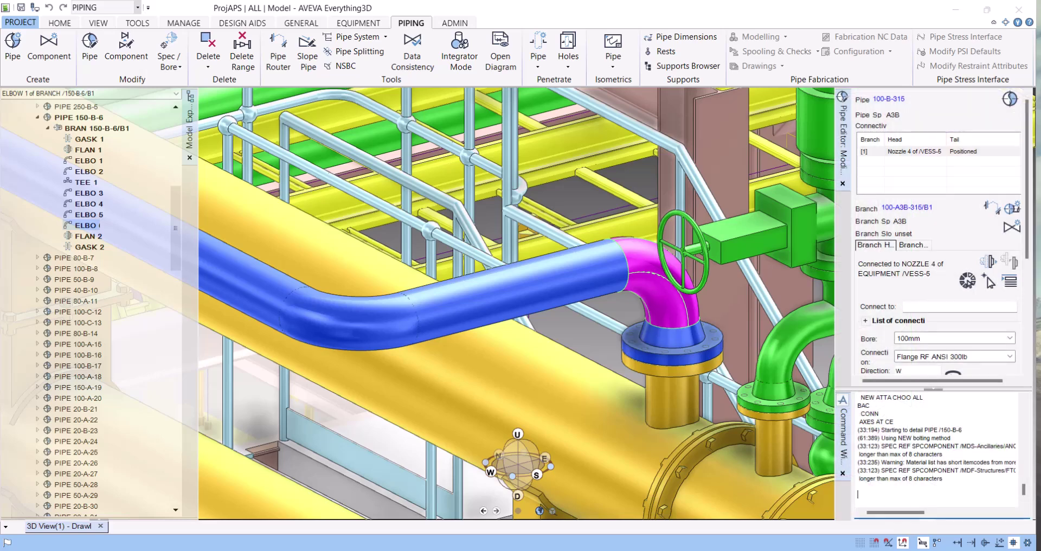
{"action": "type", "text": "BAC"}
{"action": "key", "text": "Return"}
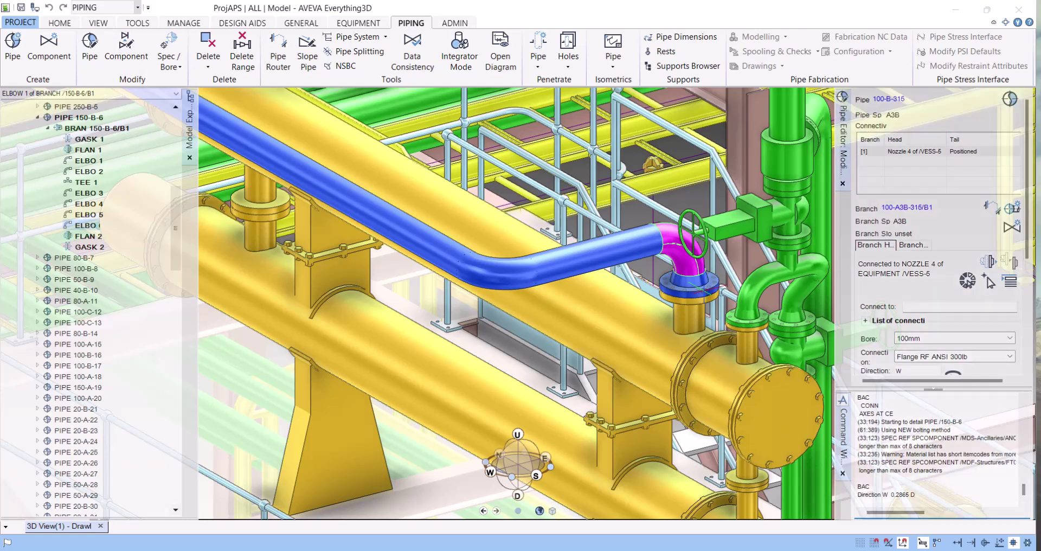
{"action": "key", "text": "BackSpace"}
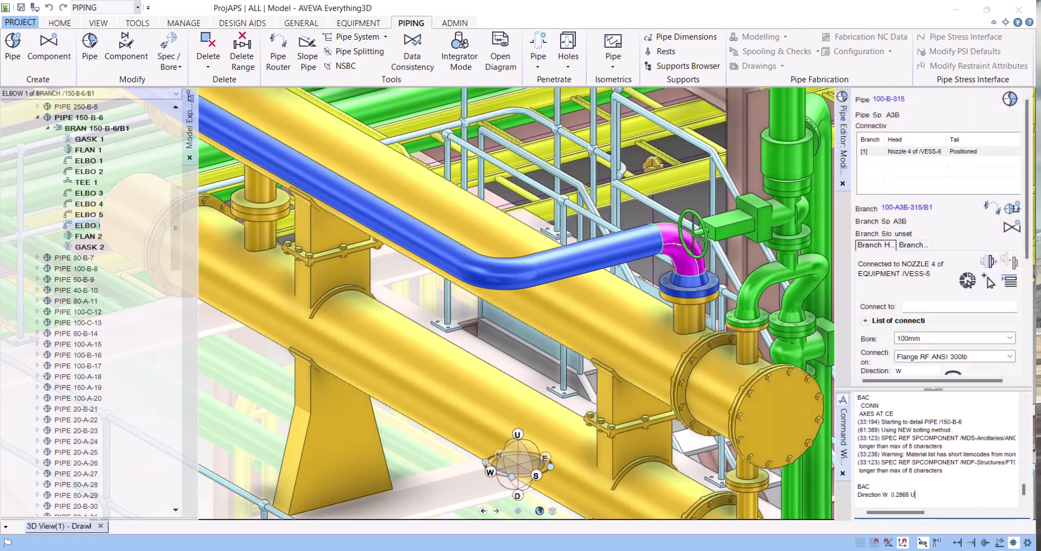
{"action": "key", "text": "Return"}
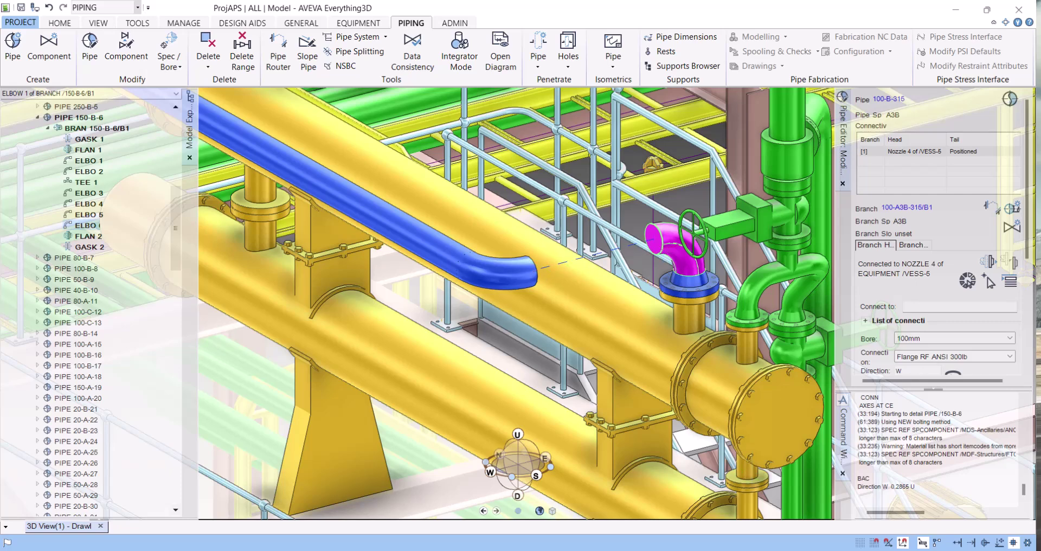
Connect the next elbow to the sloped one, direct it N, and position it through the elbow picked on the remaining pipe.
{"action": "type", "text": "NEX CONN"}
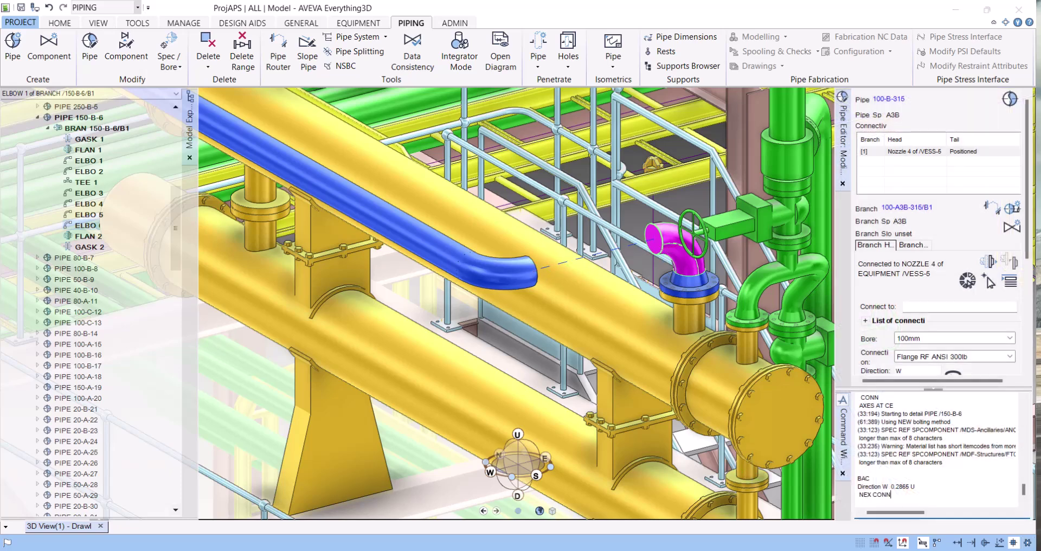
{"action": "key", "text": "Return"}
{"action": "type", "text": "DIR"}
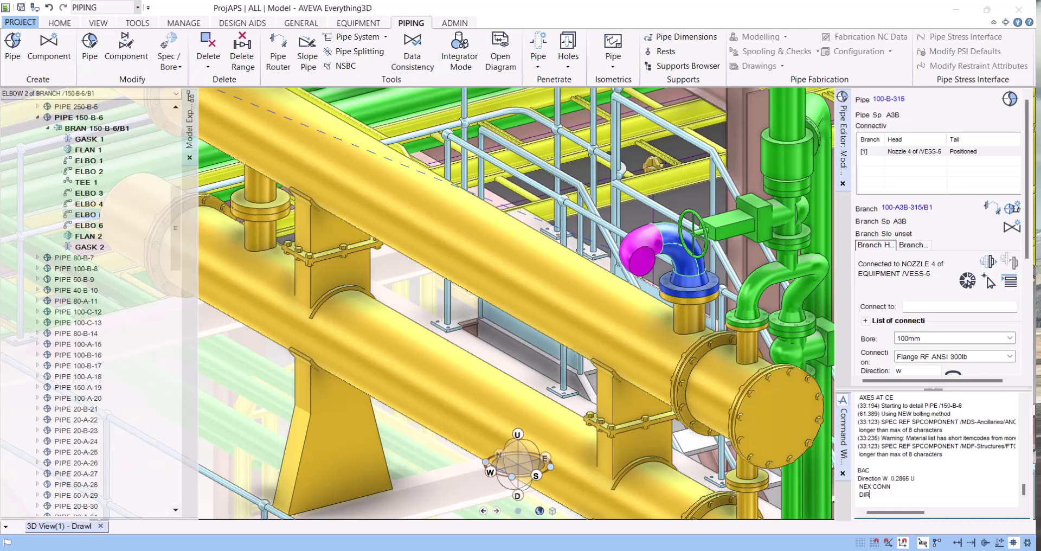
{"action": "type", "text": " N"}
{"action": "key", "text": "Return"}
{"action": "type", "text": "THRO ID@"}
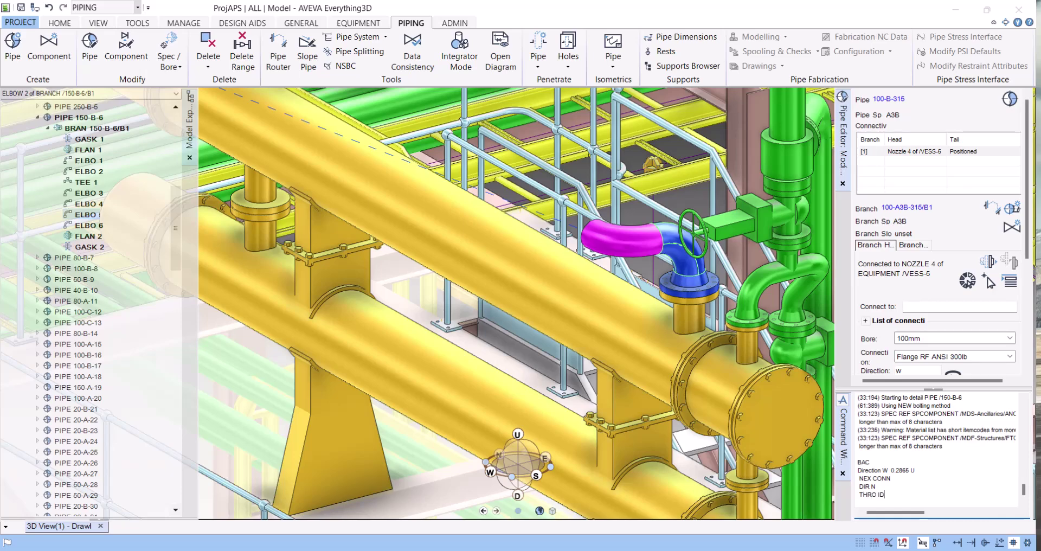
{"action": "key", "text": "Return"}
{"action": "scroll", "coordinate": [515, 303], "scroll_direction": "down", "scroll_amount": 5}
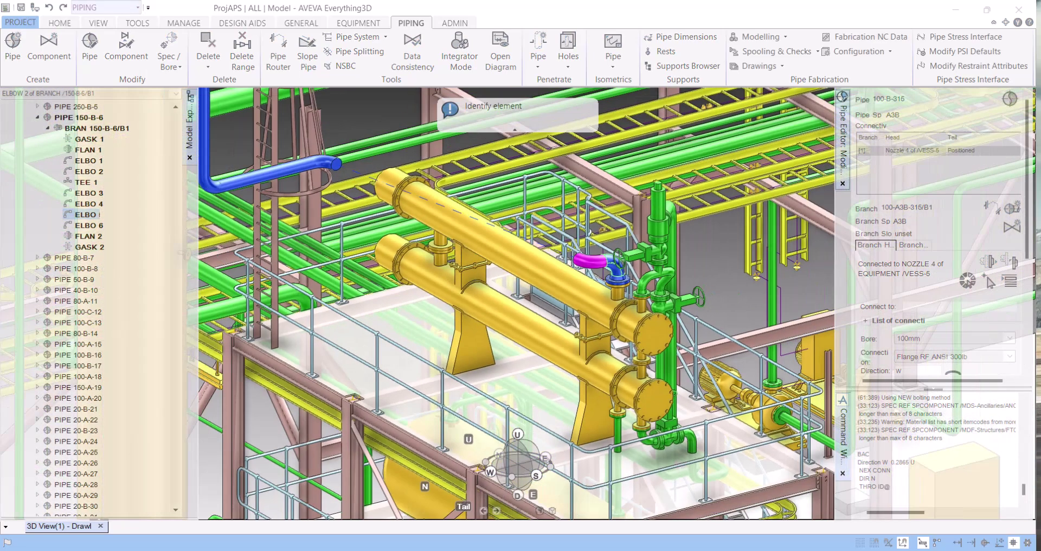
{"action": "left_click", "coordinate": [333, 163]}
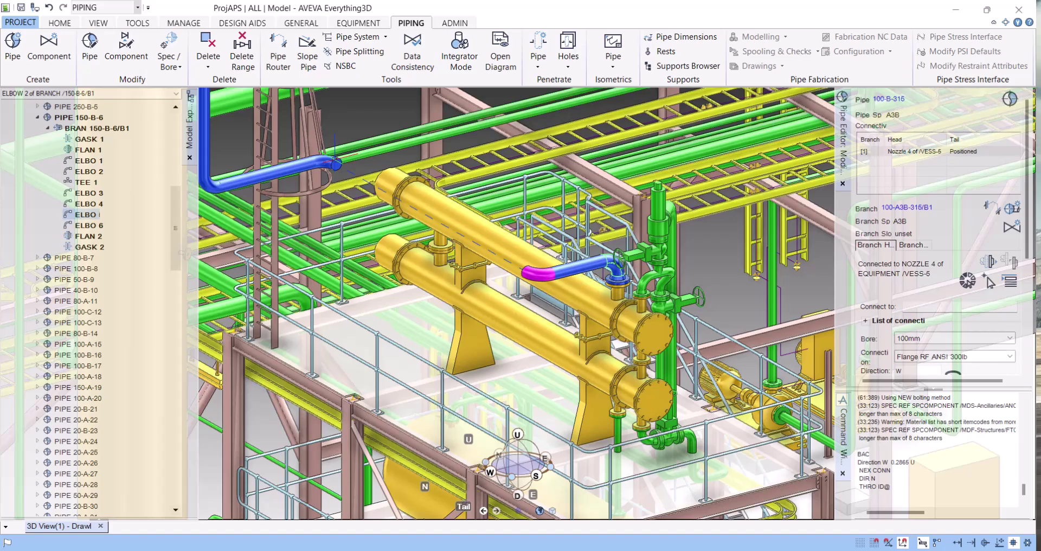
Slope the elbow beside the upper exchanger by setting its direction to N 0.2865 U.
{"action": "scroll", "coordinate": [504, 285], "scroll_direction": "up", "scroll_amount": 5}
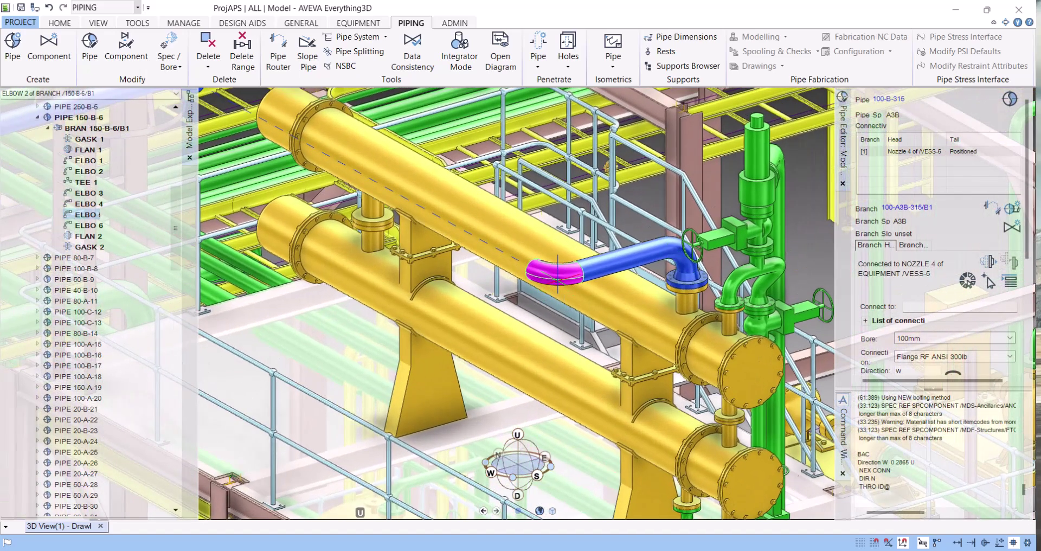
{"action": "scroll", "coordinate": [558, 274], "scroll_direction": "down", "scroll_amount": 3}
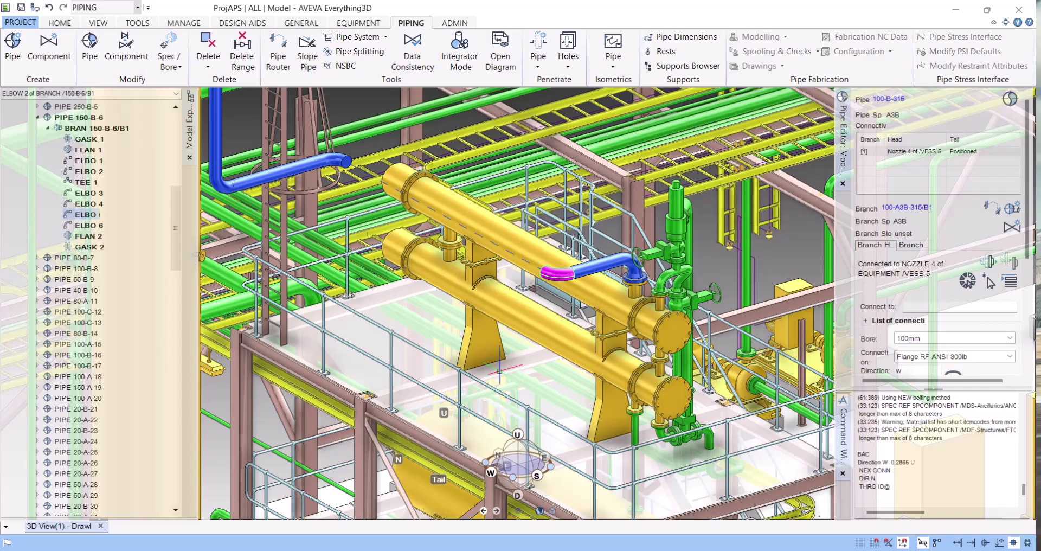
{"action": "scroll", "coordinate": [507, 401], "scroll_direction": "down", "scroll_amount": 3}
{"action": "scroll", "coordinate": [506, 402], "scroll_direction": "up", "scroll_amount": 5}
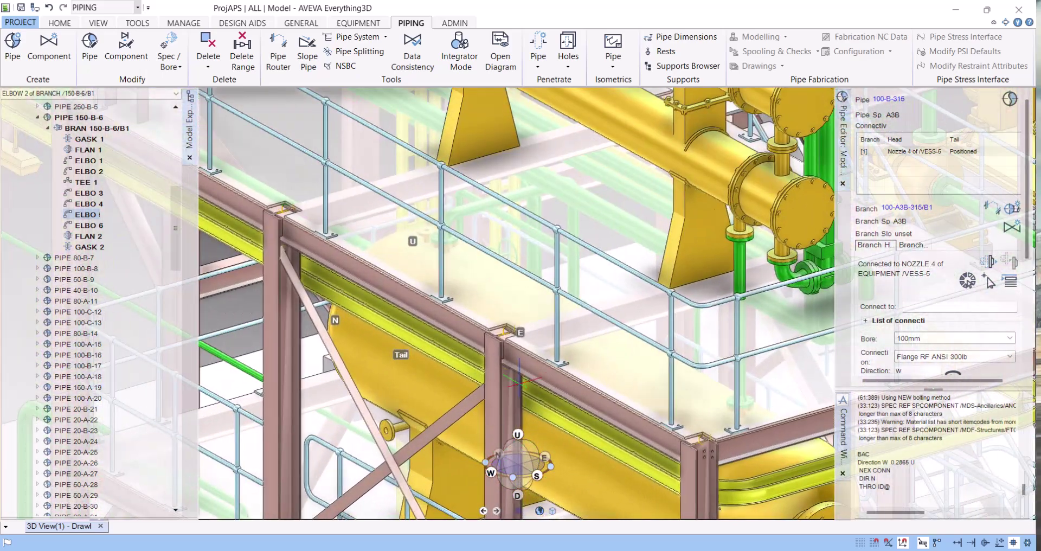
{"action": "middle_click_drag", "start_coordinate": [535, 380], "coordinate": [491, 452]}
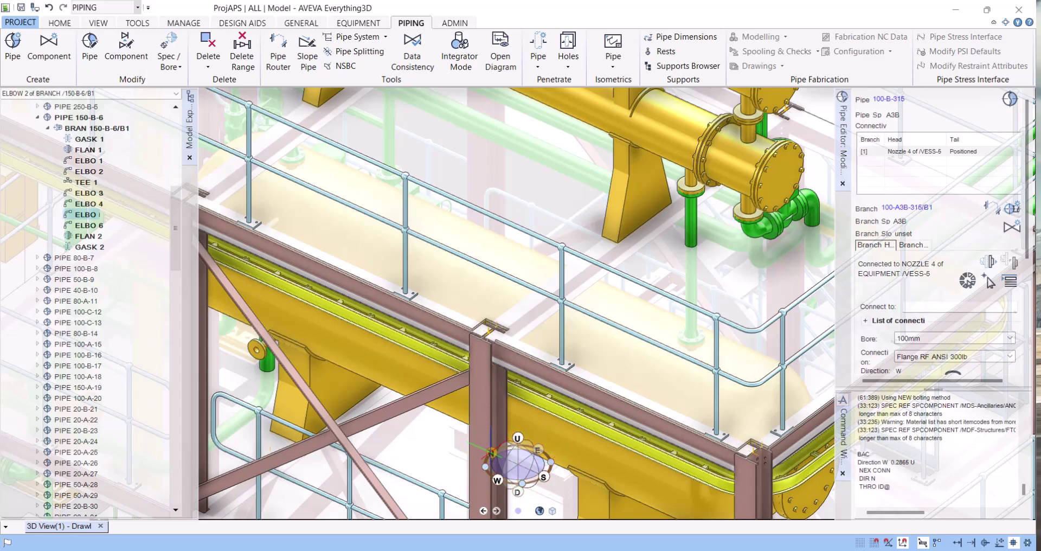
{"action": "scroll", "coordinate": [585, 268], "scroll_direction": "down", "scroll_amount": 5}
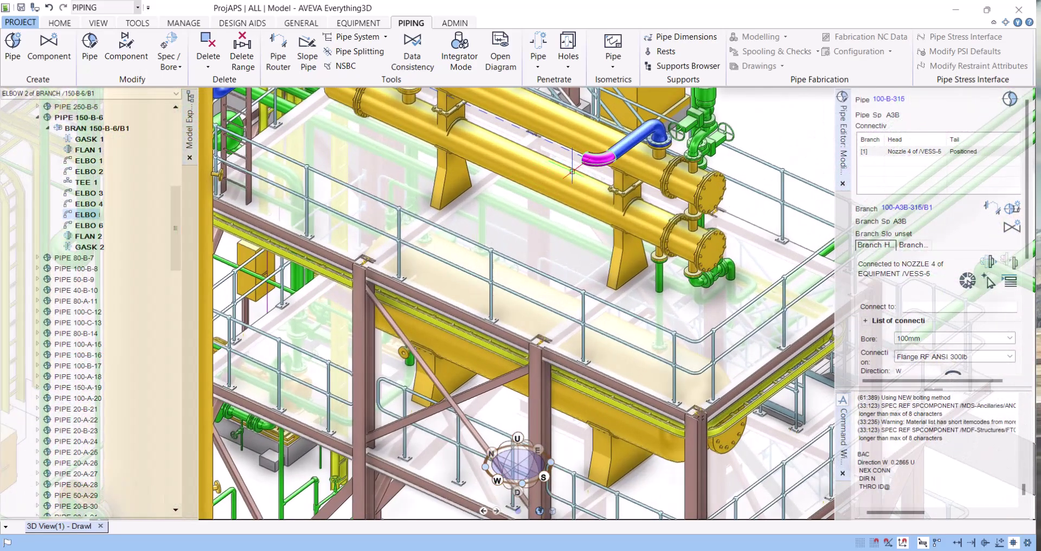
{"action": "type", "text": "Direction W 0.2865 U"}
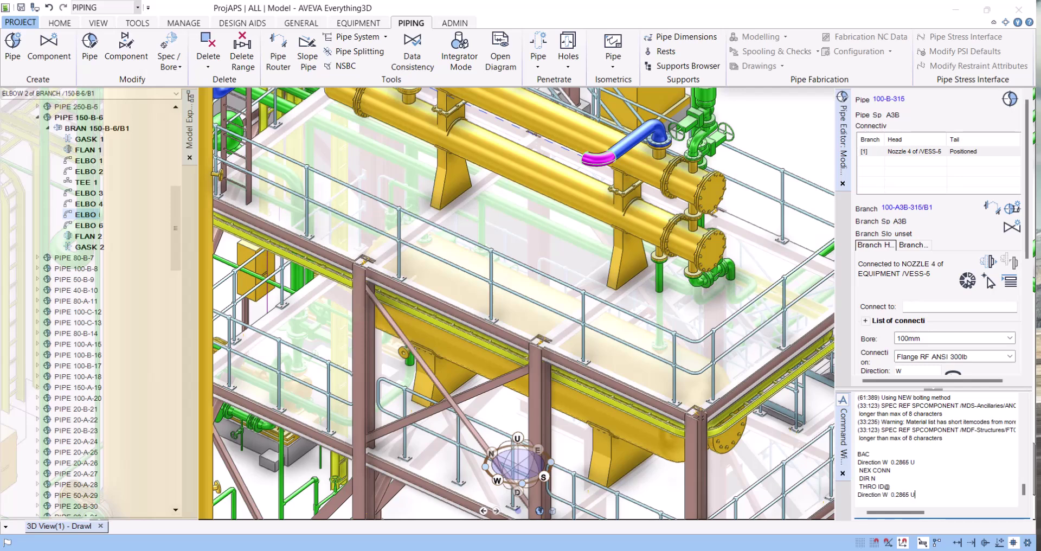
{"action": "double_click", "coordinate": [886, 494]}
{"action": "type", "text": "N"}
{"action": "key", "text": "Up"}
{"action": "key", "text": "Up"}
{"action": "double_click", "coordinate": [885, 495]}
{"action": "type", "text": "N"}
{"action": "key", "text": "Return"}
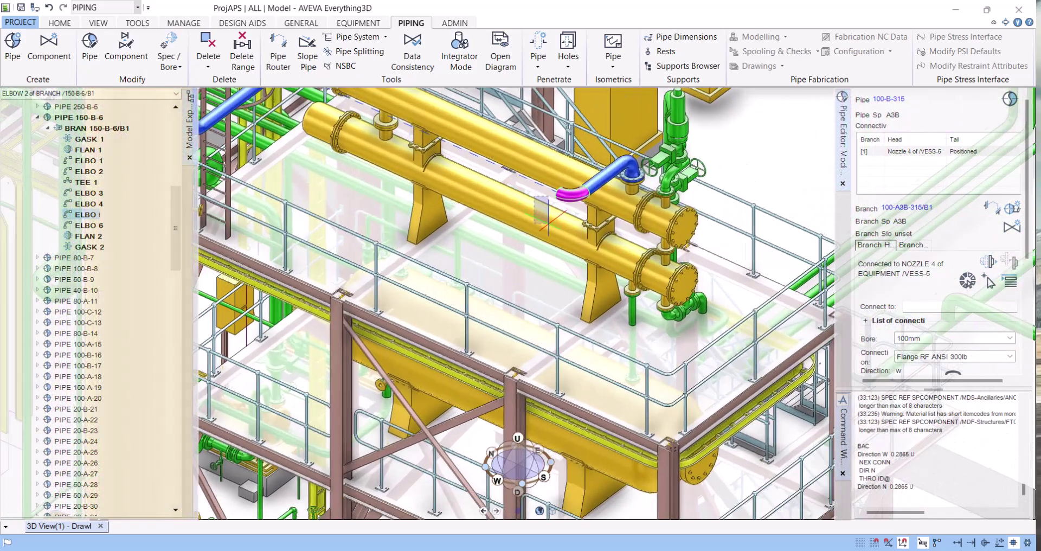
Connect the next elbow along the sloped run, direct it W, and position it with THRO ID@ through a picked element.
{"action": "type", "text": "NEX CONN"}
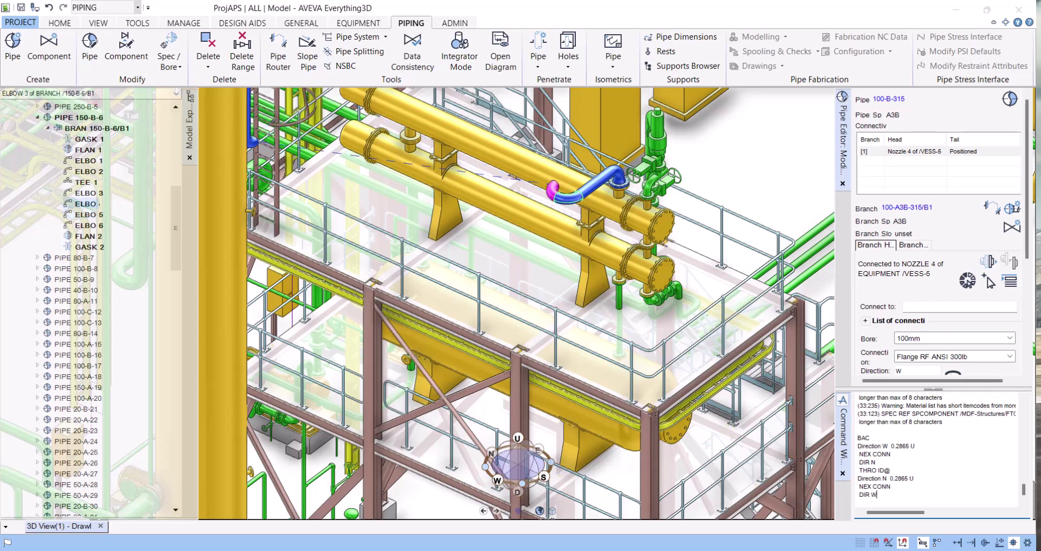
{"action": "type", "text": "W"}
{"action": "key", "text": "Return"}
{"action": "type", "text": "THRO ID@"}
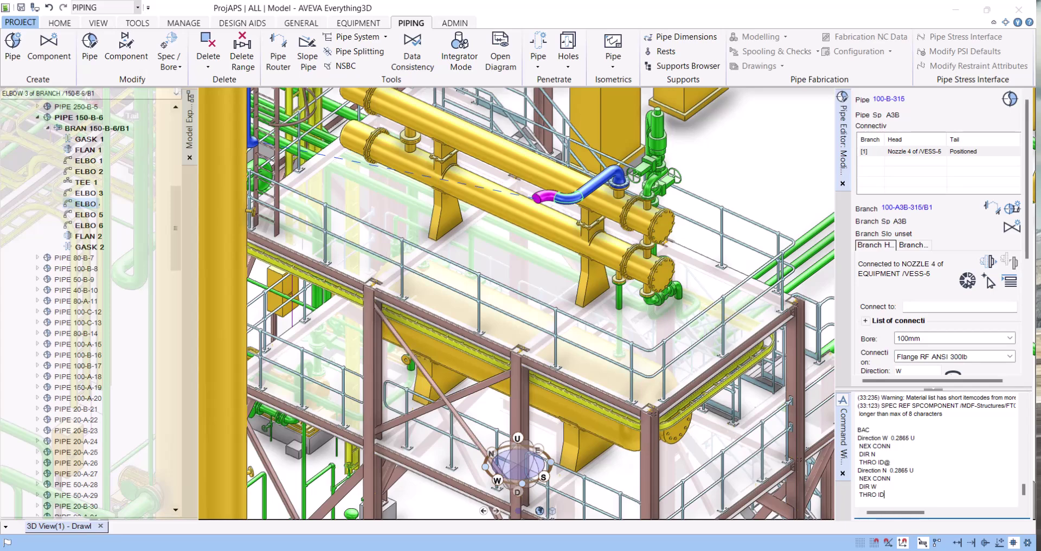
{"action": "key", "text": "Return"}
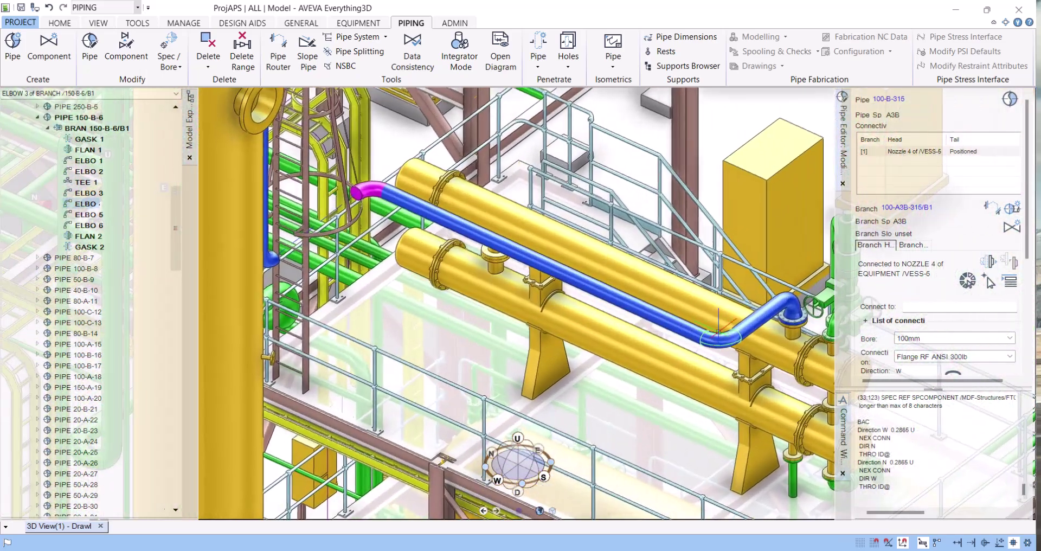
Query P1 and P2 of the elbow joining the two sloped runs and check their direction values.
{"action": "scroll", "coordinate": [714, 348], "scroll_direction": "up", "scroll_amount": 3}
{"action": "scroll", "coordinate": [713, 349], "scroll_direction": "up", "scroll_amount": 2}
{"action": "left_click", "coordinate": [705, 325]}
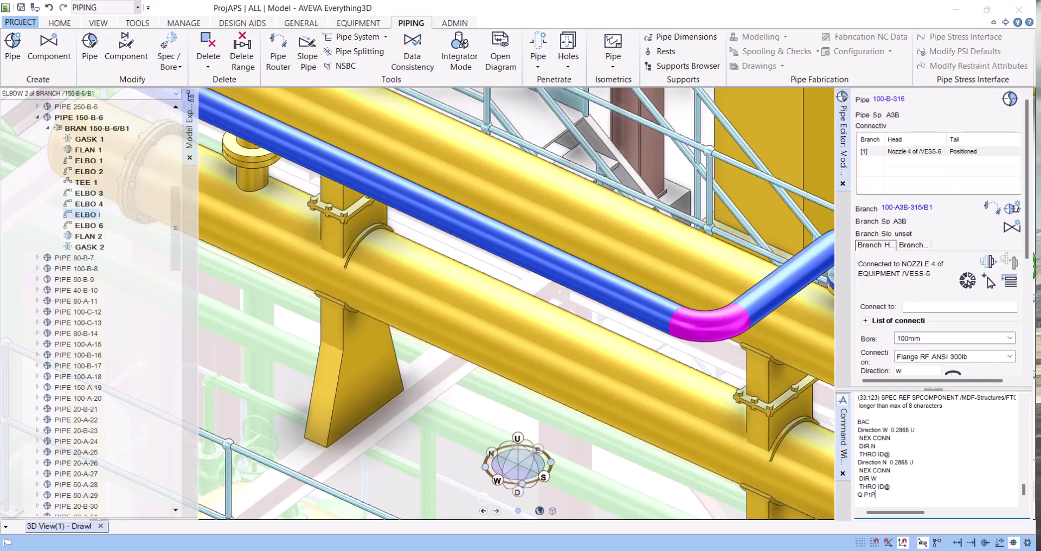
{"action": "type", "text": "2"}
{"action": "key", "text": "Return"}
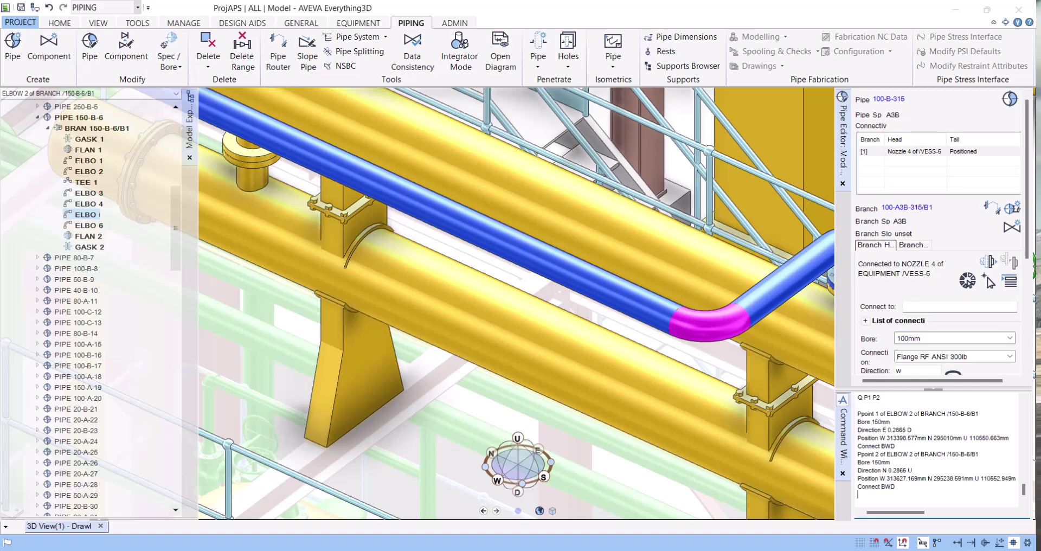
{"action": "left_click_drag", "start_coordinate": [912, 429], "coordinate": [878, 430]}
{"action": "left_click_drag", "start_coordinate": [913, 470], "coordinate": [882, 471]}
Select the elbow at the far end of the long sloped run and set its direction to W 0.2865 U.
{"action": "scroll", "coordinate": [515, 303], "scroll_direction": "down", "scroll_amount": 5}
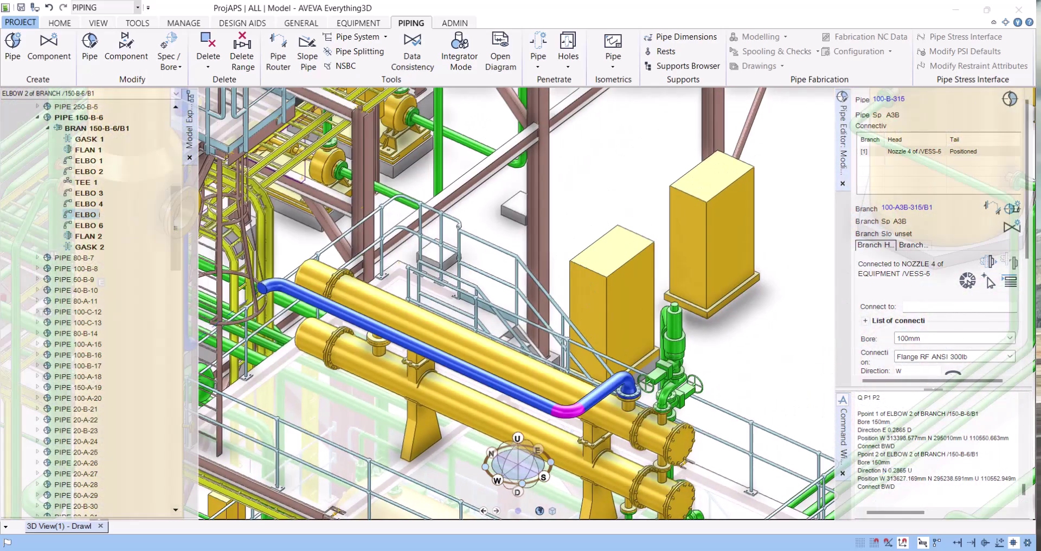
{"action": "middle_click_drag", "start_coordinate": [378, 352], "coordinate": [434, 309]}
{"action": "scroll", "coordinate": [298, 346], "scroll_direction": "up", "scroll_amount": 2}
{"action": "left_click", "coordinate": [293, 241]}
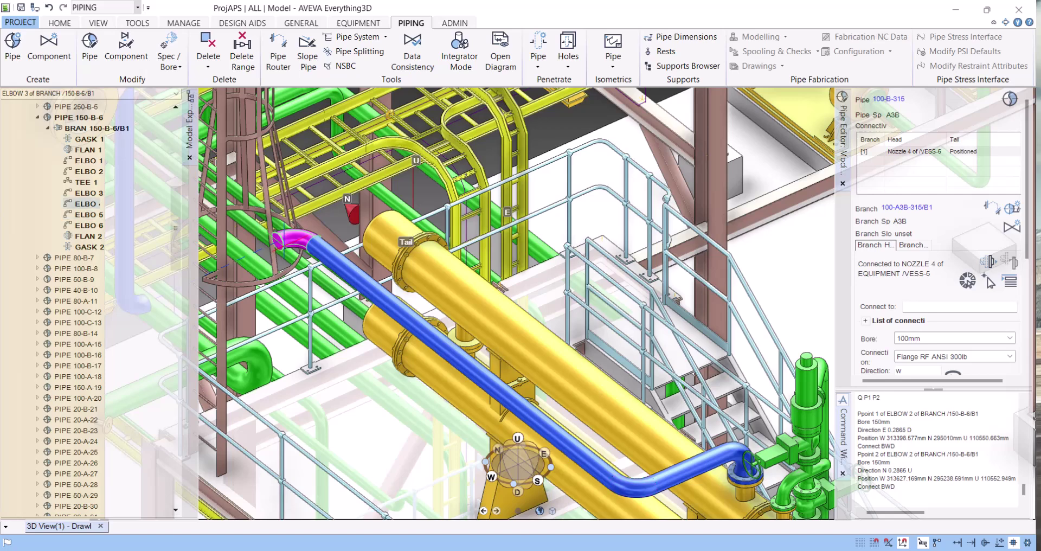
{"action": "scroll", "coordinate": [300, 257], "scroll_direction": "down", "scroll_amount": 4}
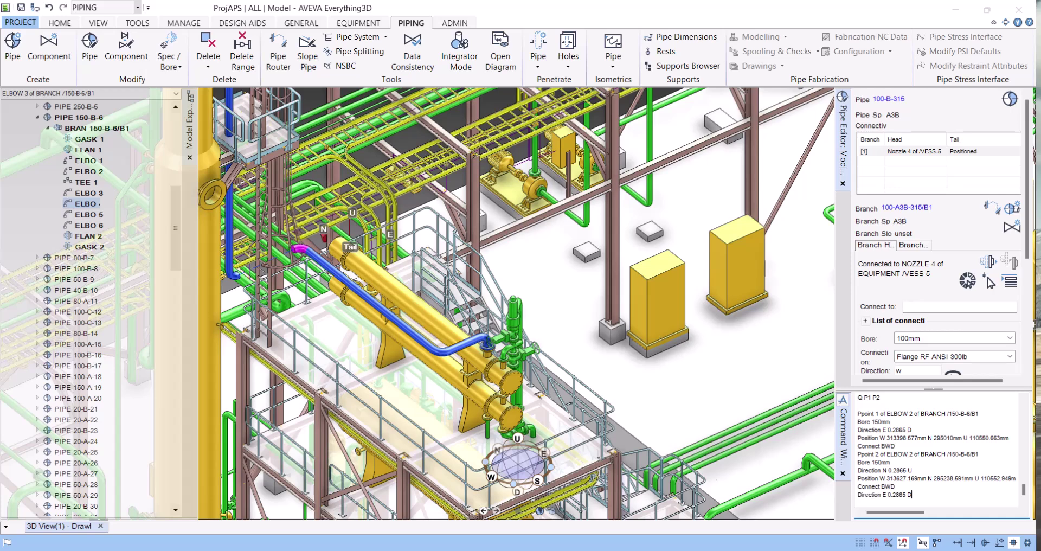
{"action": "type", "text": "W"}
{"action": "type", "text": "U"}
{"action": "key", "text": "Return"}
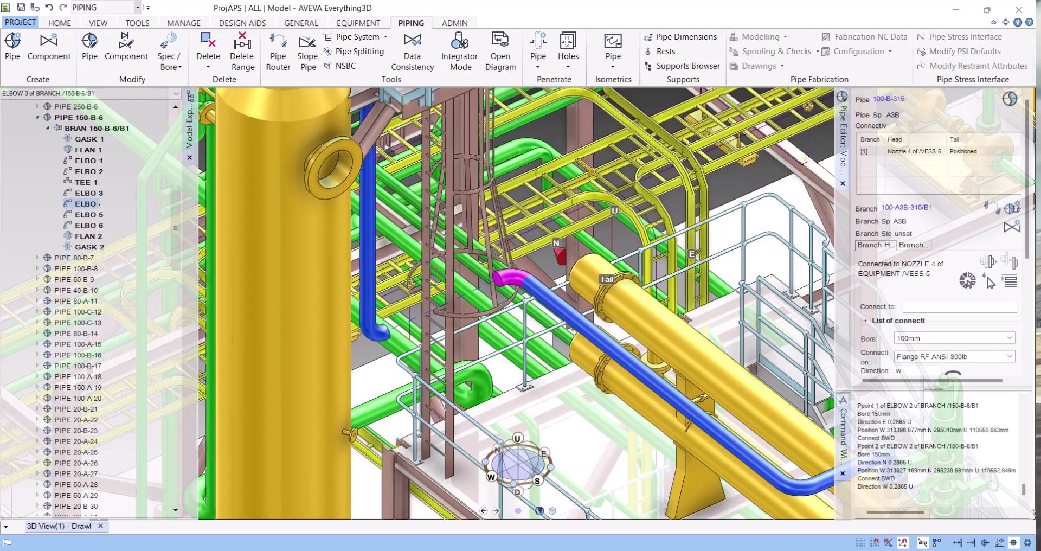
Create a new EL90 elbow (90DEG LR, ASTM A234-WPB) after the sloped elbow with NEW ELBO CHOO ALL and connect it with NEX CONN.
{"action": "type", "text": "ELBO CHOO ALL"}
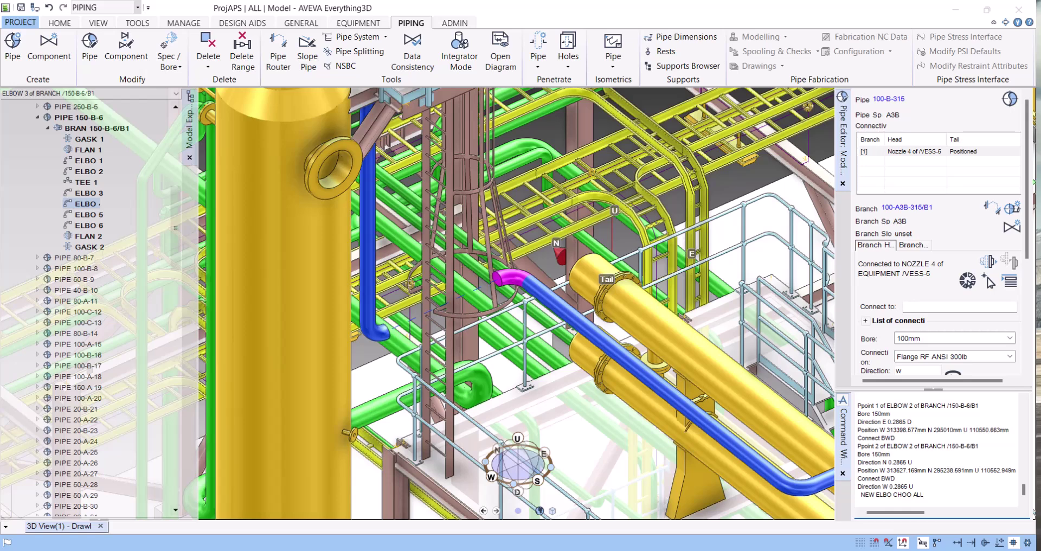
{"action": "key", "text": "Return"}
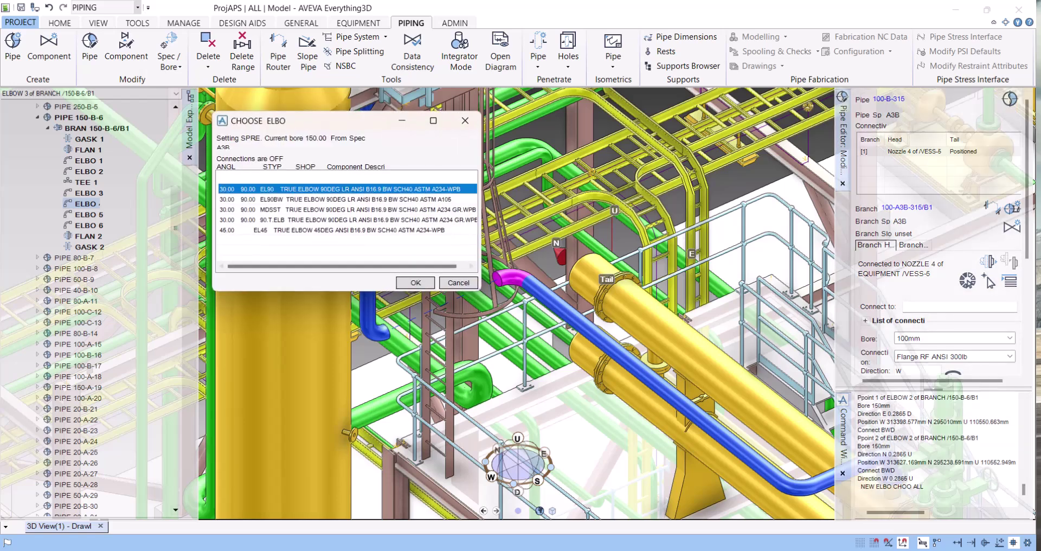
{"action": "key", "text": "Return"}
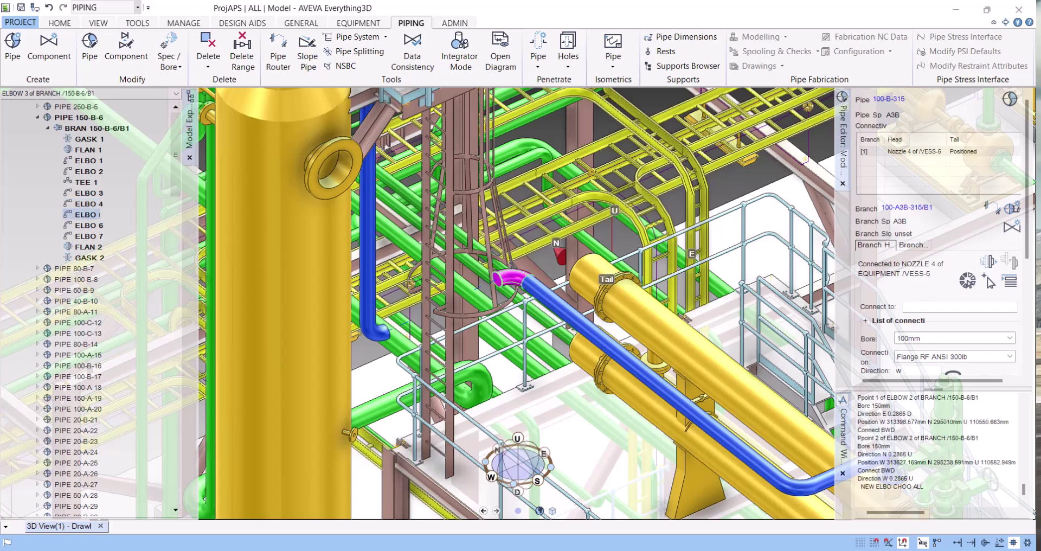
{"action": "type", "text": "NEX CONN"}
{"action": "key", "text": "Return"}
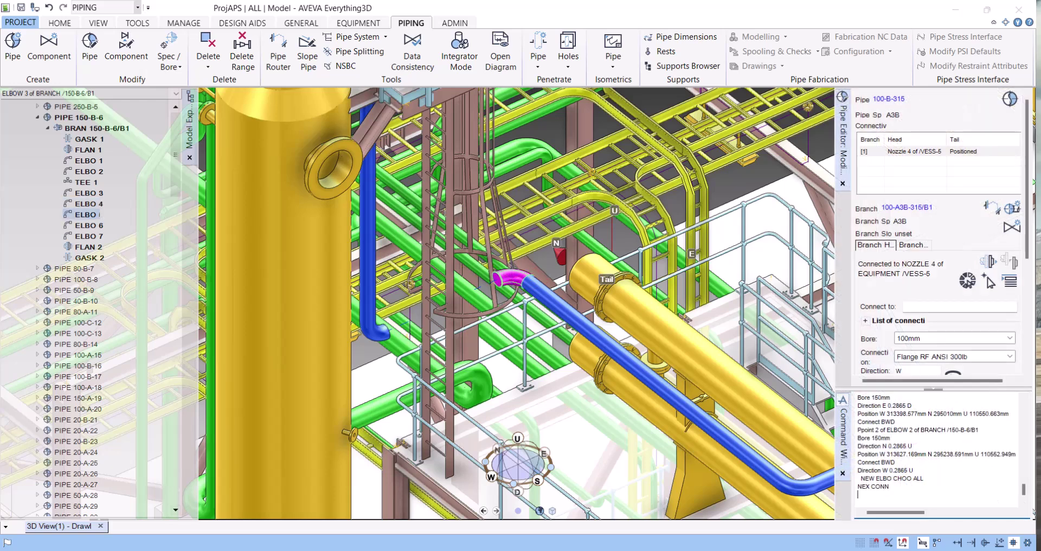
Direct the new elbow U and position it with THRO ID@ through the old elbow at the foot of the vertical run.
{"action": "type", "text": "DIR U"}
{"action": "key", "text": "Return"}
{"action": "type", "text": "THRO ID@"}
{"action": "key", "text": "Return"}
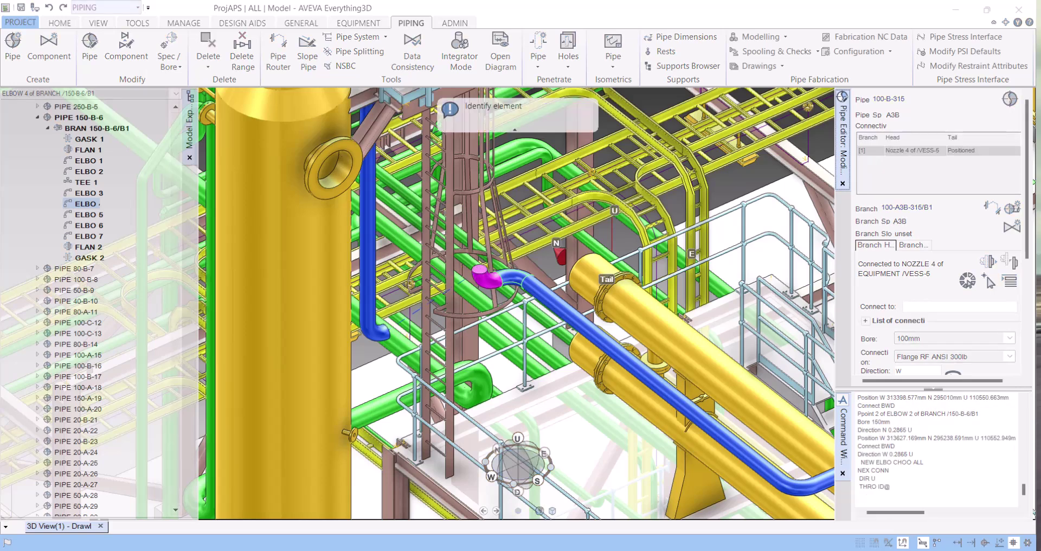
{"action": "left_click", "coordinate": [568, 269]}
Delete the old overlapping elbow at the foot of the vertical run beside the column.
{"action": "scroll", "coordinate": [568, 270], "scroll_direction": "up", "scroll_amount": 5}
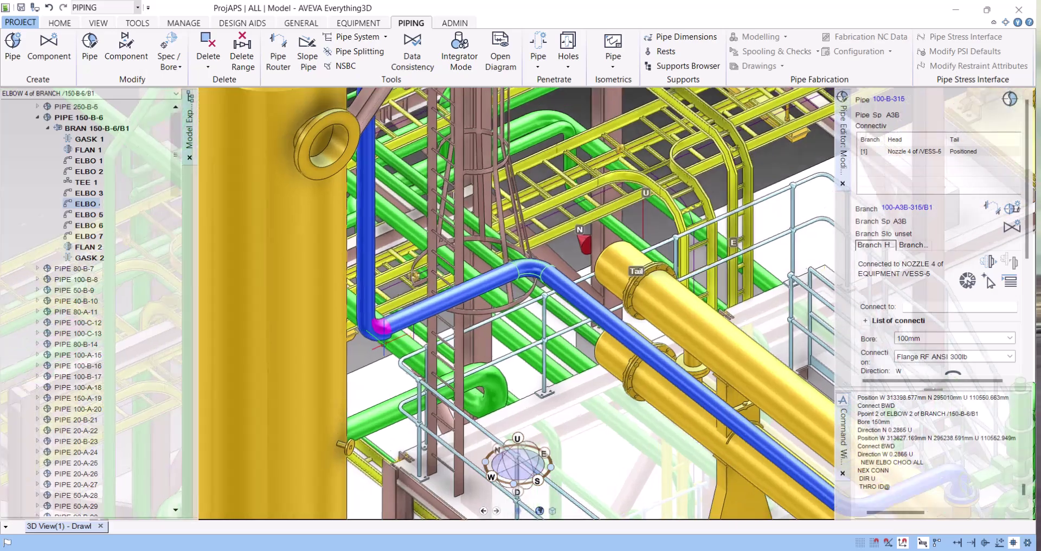
{"action": "scroll", "coordinate": [381, 317], "scroll_direction": "up", "scroll_amount": 6}
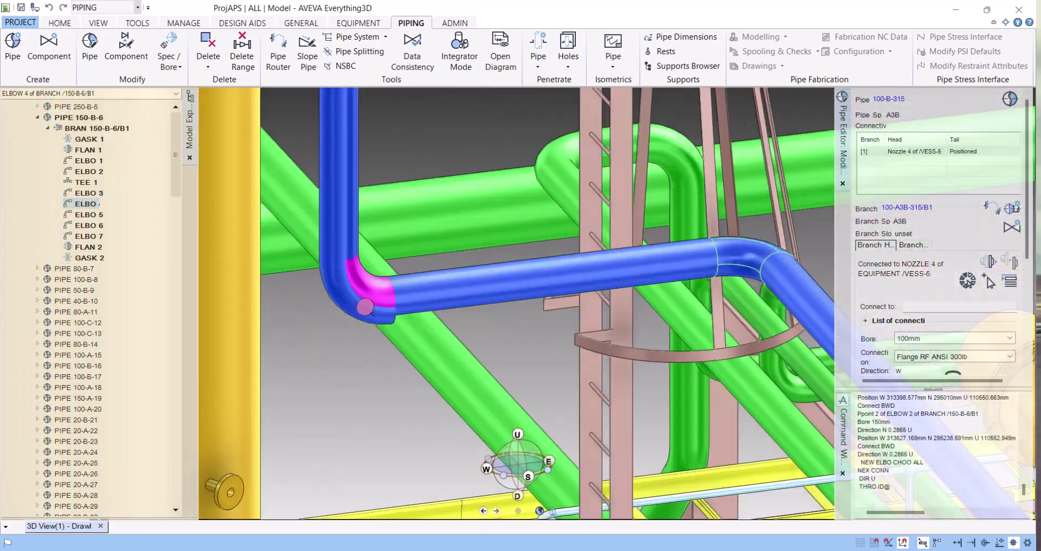
{"action": "scroll", "coordinate": [385, 298], "scroll_direction": "up", "scroll_amount": 3}
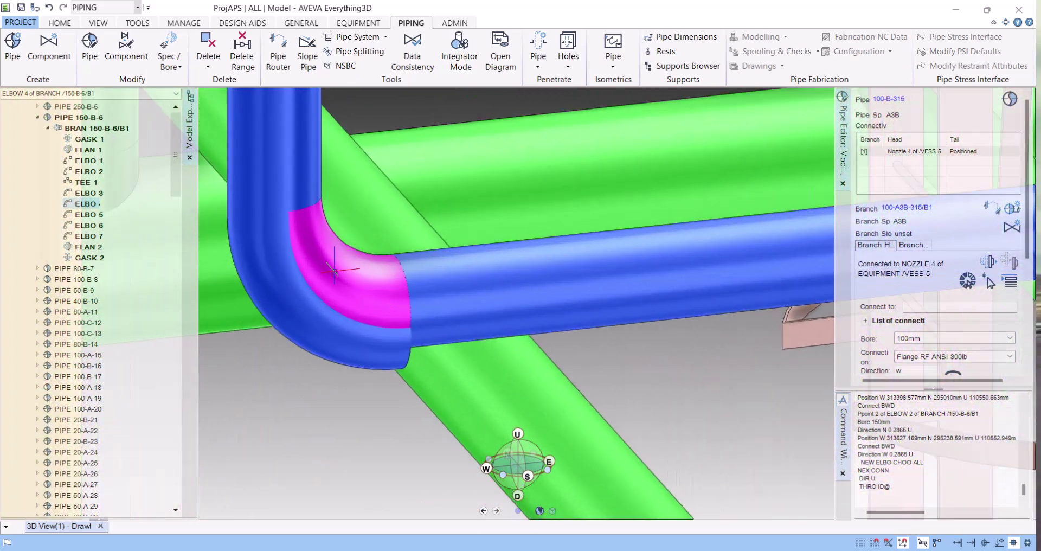
{"action": "left_click", "coordinate": [354, 349]}
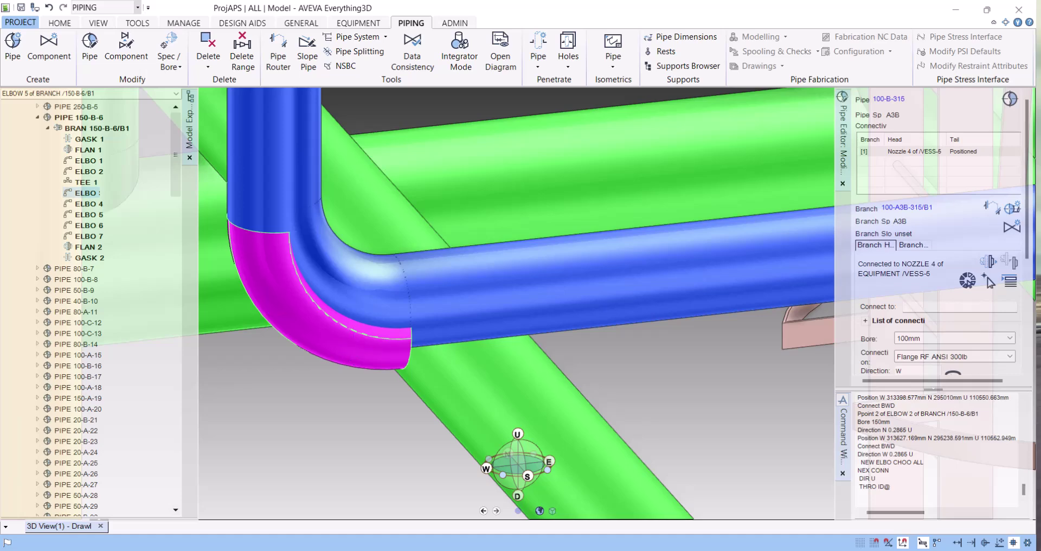
{"action": "right_click", "coordinate": [108, 194]}
{"action": "mouse_move", "coordinate": [124, 242]}
{"action": "left_click", "coordinate": [348, 299]}
{"action": "left_click", "coordinate": [191, 150]}
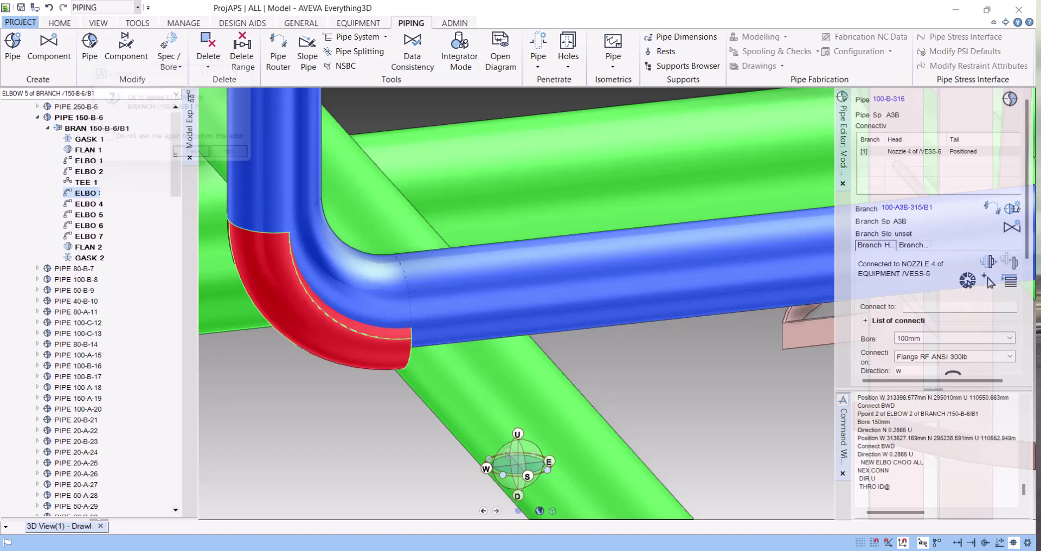
Select the elbow above the column's top nozzle and switch to forward routing with the FOR command.
{"action": "scroll", "coordinate": [469, 218], "scroll_direction": "down", "scroll_amount": 5}
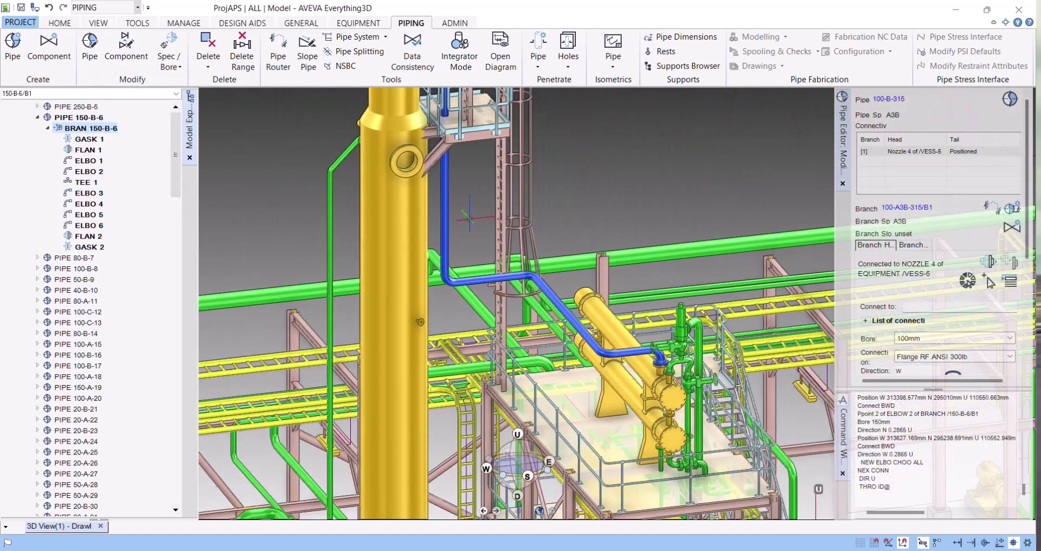
{"action": "scroll", "coordinate": [470, 219], "scroll_direction": "down", "scroll_amount": 5}
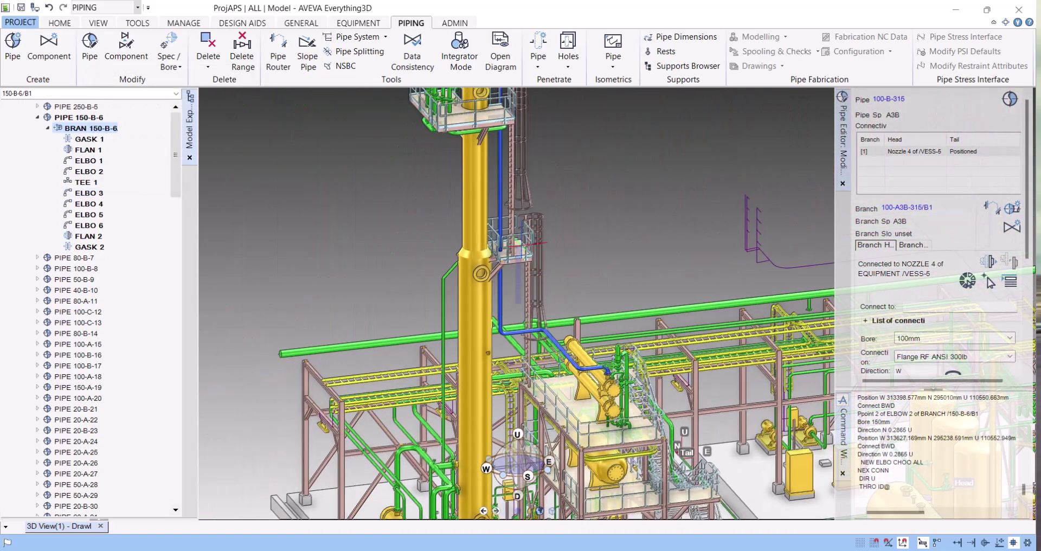
{"action": "scroll", "coordinate": [470, 218], "scroll_direction": "down", "scroll_amount": 2}
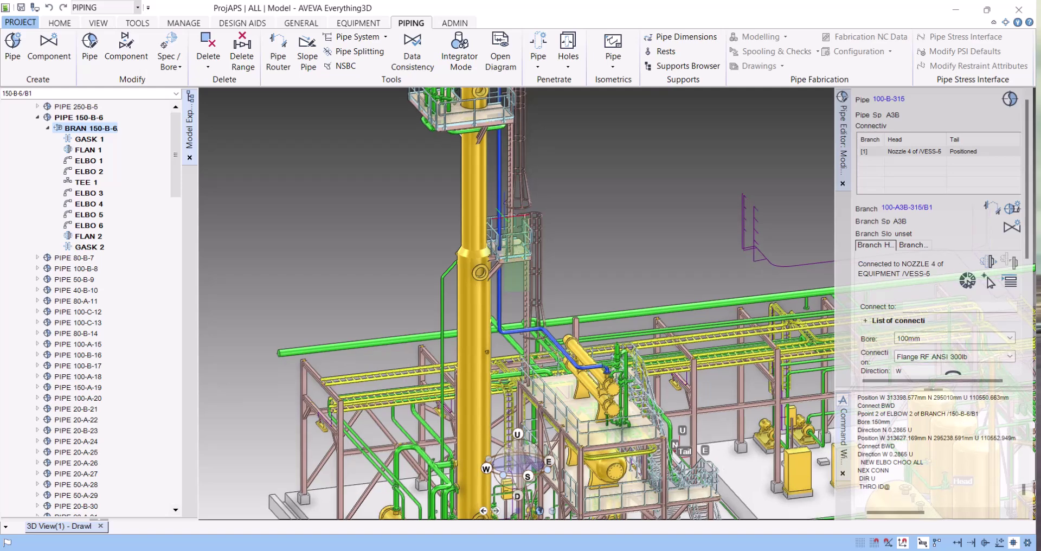
{"action": "scroll", "coordinate": [469, 218], "scroll_direction": "down", "scroll_amount": 3}
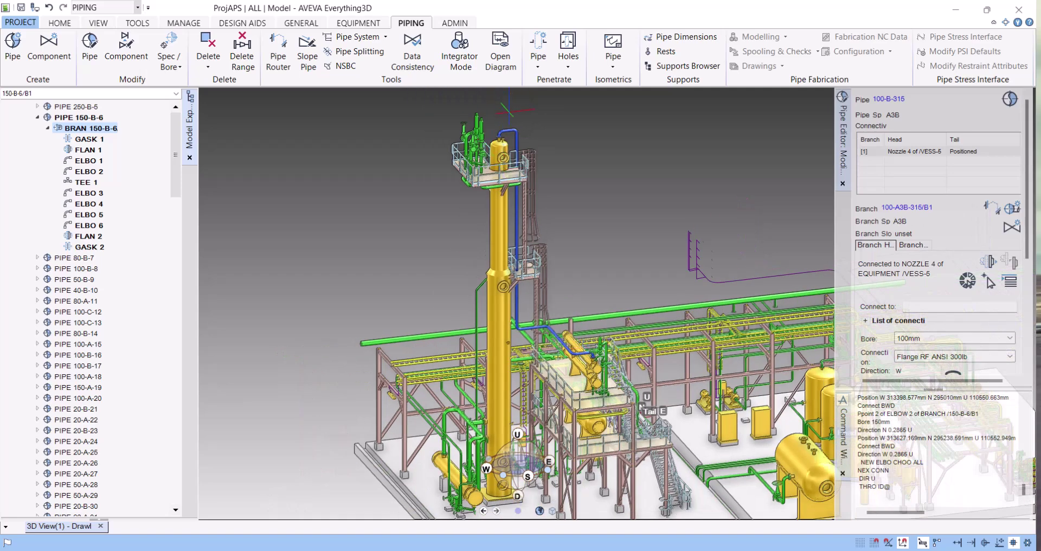
{"action": "scroll", "coordinate": [509, 109], "scroll_direction": "up", "scroll_amount": 5}
{"action": "left_click", "coordinate": [456, 162]}
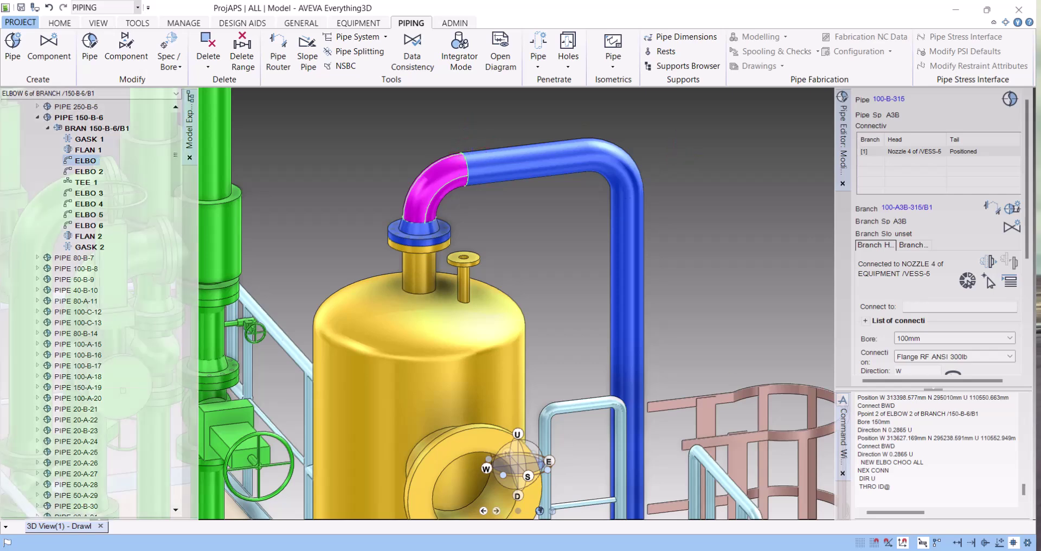
{"action": "left_click", "coordinate": [862, 494]}
{"action": "type", "text": "F"}
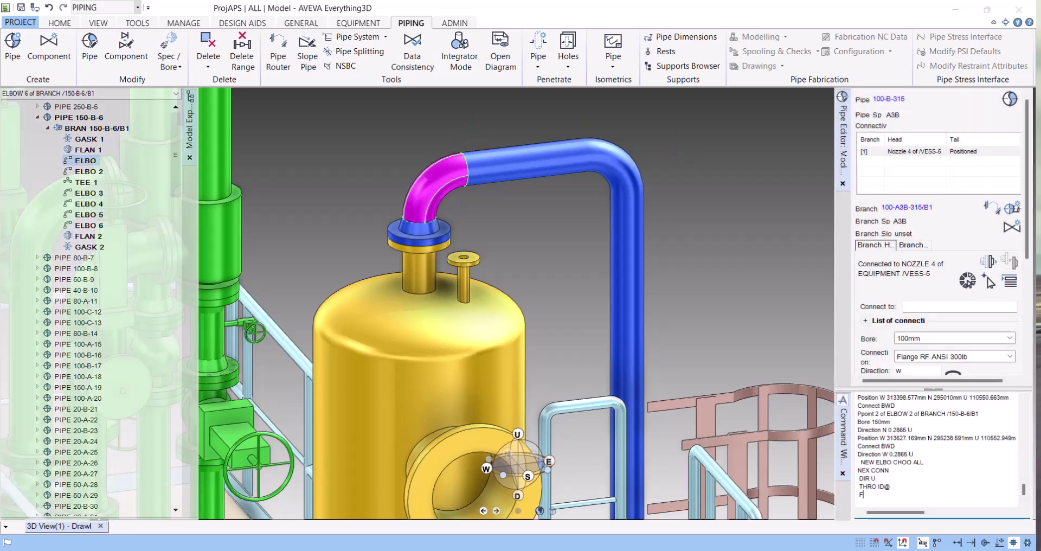
{"action": "type", "text": "OR"}
{"action": "key", "text": "Return"}
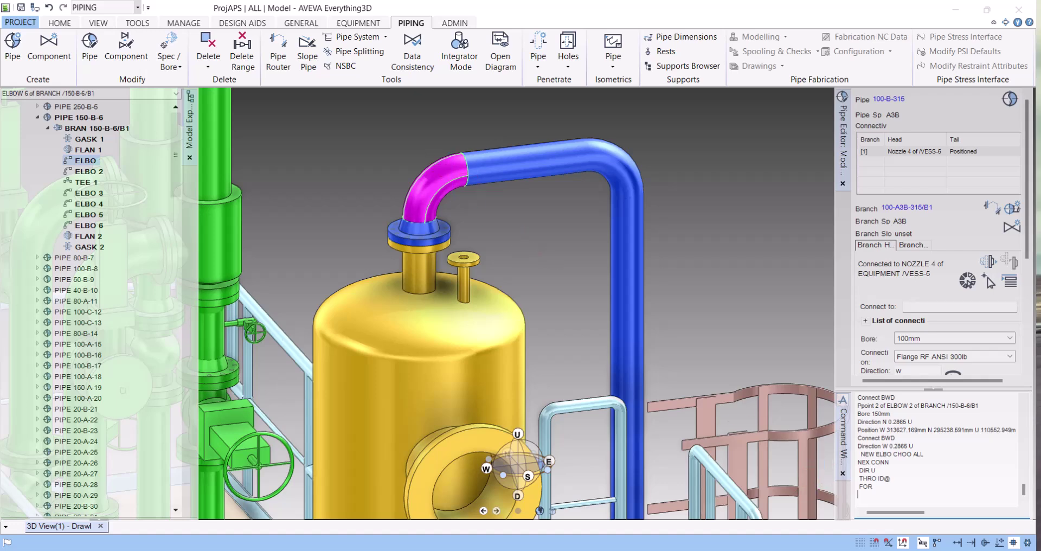
Set the direction of the elbow above the column's top nozzle to E 0.2865 D, reusing the earlier direction command.
{"action": "left_click", "coordinate": [912, 421]}
{"action": "key", "text": "Return"}
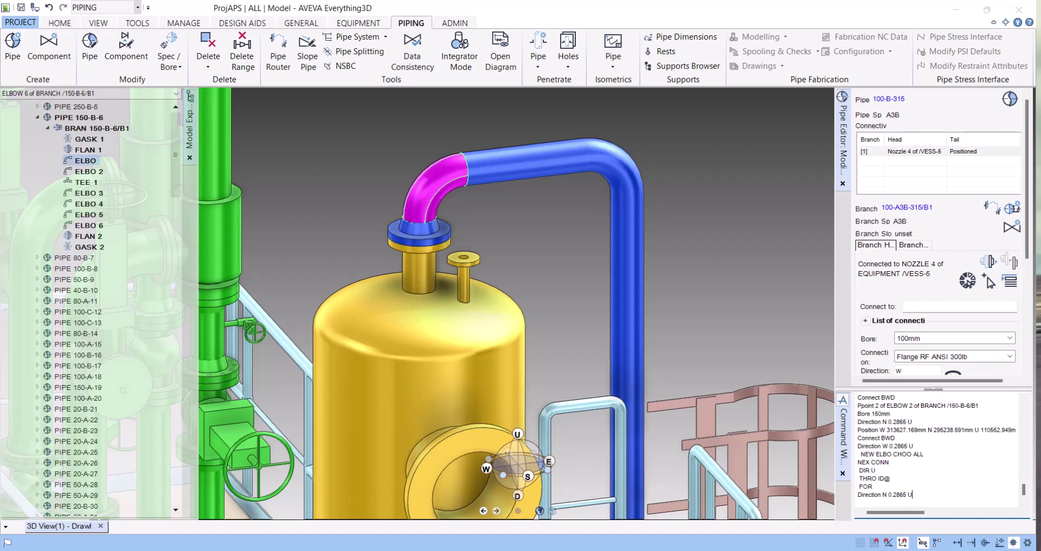
{"action": "key", "text": "shift+Right"}
{"action": "type", "text": "E"}
{"action": "key", "text": "End"}
{"action": "key", "text": "shift+Left"}
{"action": "type", "text": "D"}
{"action": "key", "text": "Return"}
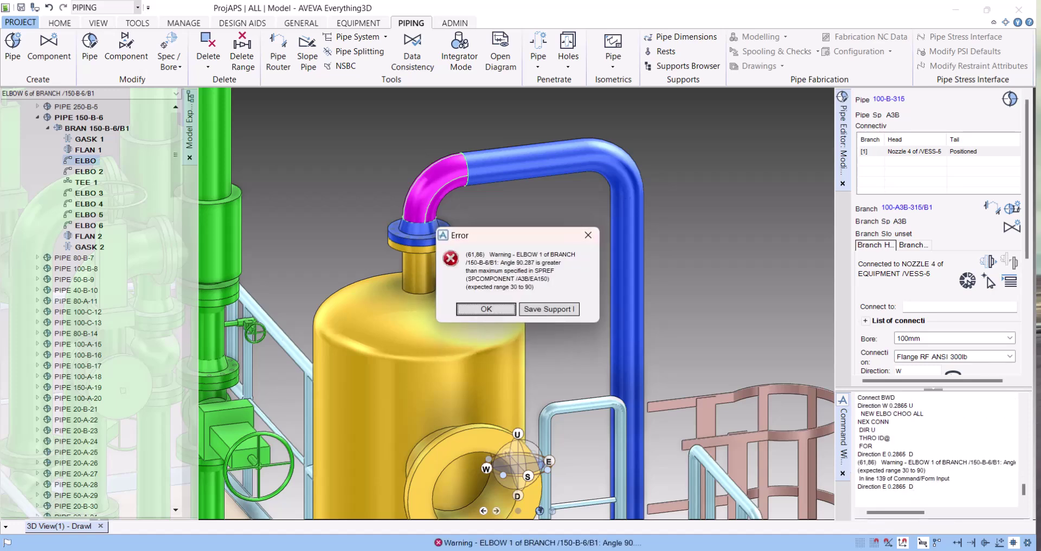
{"action": "key", "text": "Return"}
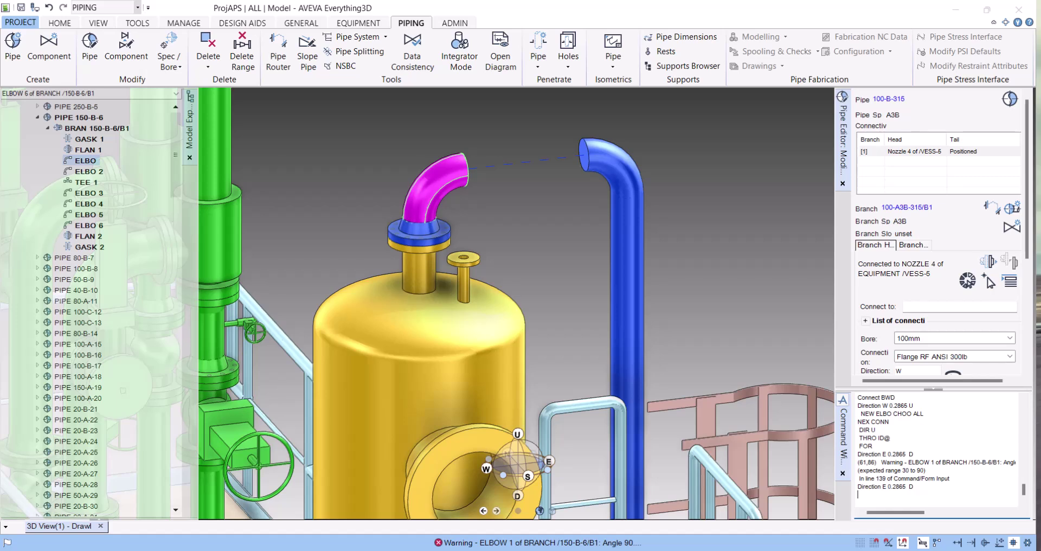
Create another EL90 elbow after the column's nozzle elbow with NEW ELBO CHOO ALL and connect it with NEX CONN.
{"action": "type", "text": "NEW L"}
{"action": "key", "text": "BackSpace"}
{"action": "type", "text": "ELBO CHOO"}
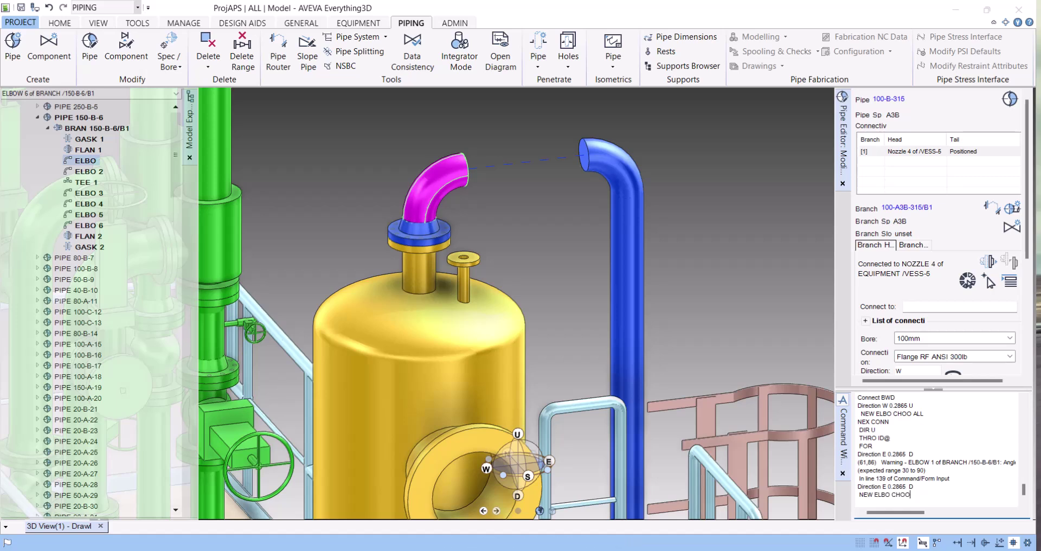
{"action": "type", "text": " ALL  NEX CONN"}
{"action": "key", "text": "Return"}
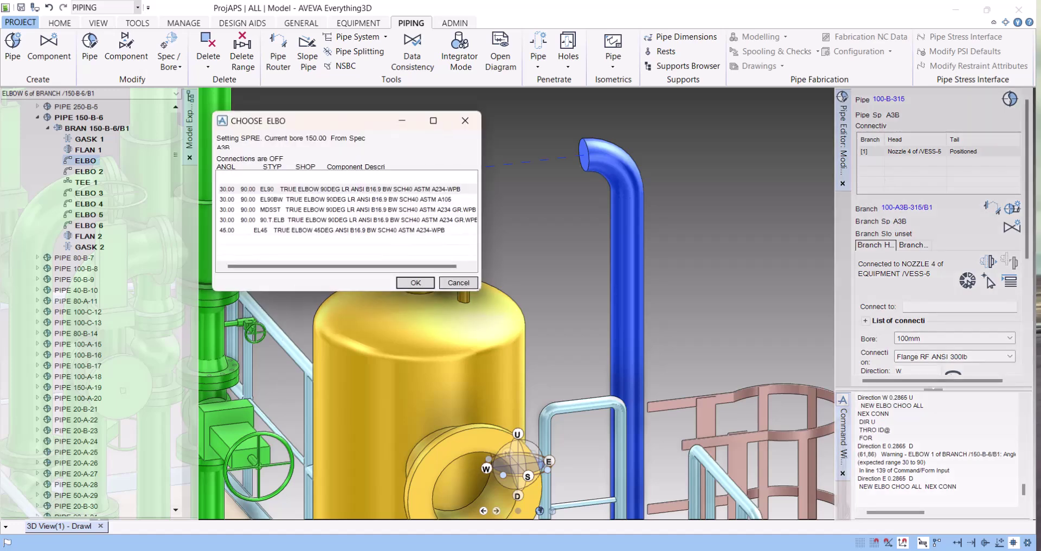
{"action": "left_click", "coordinate": [341, 189]}
{"action": "key", "text": "Return"}
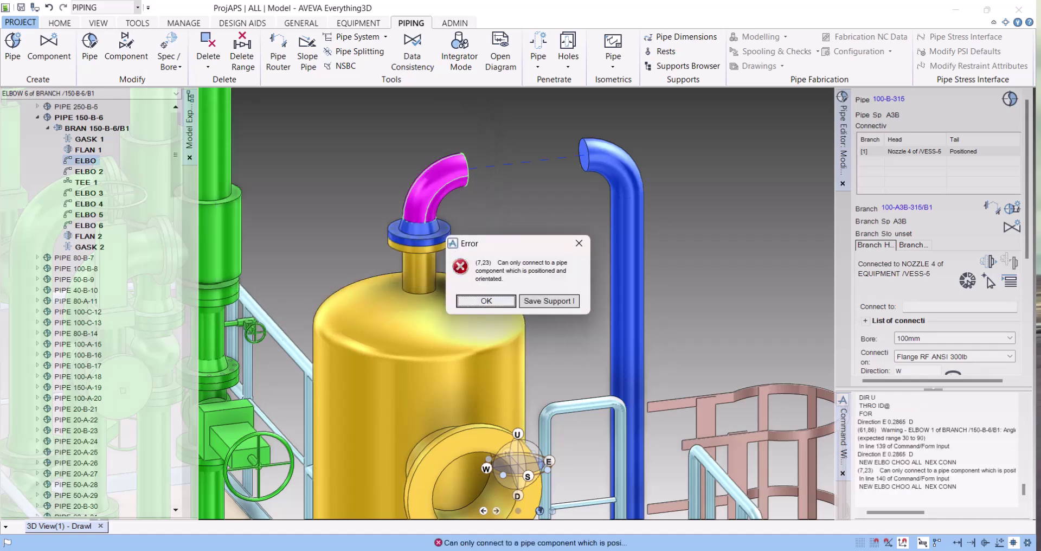
{"action": "key", "text": "Return"}
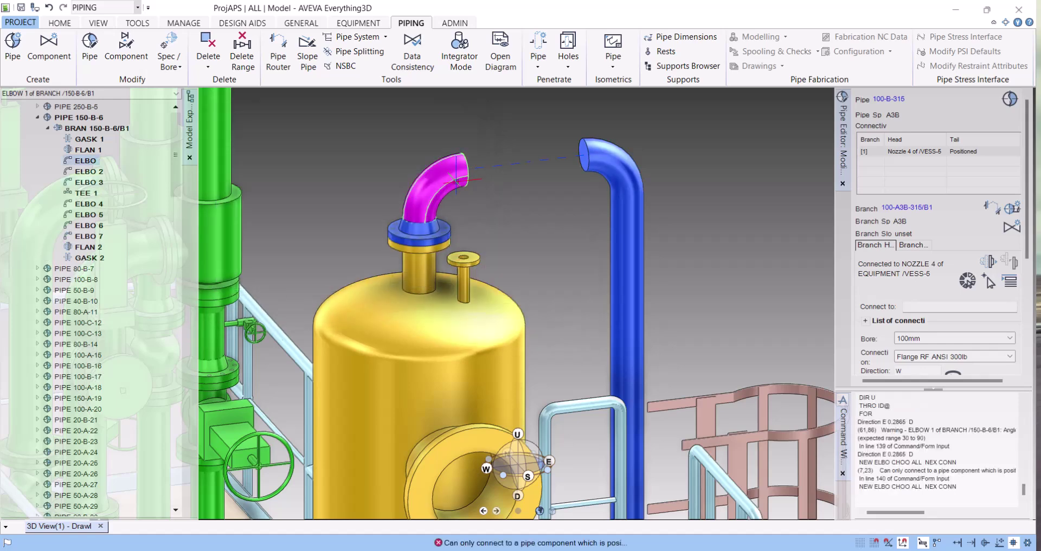
{"action": "left_click", "coordinate": [858, 494]}
{"action": "type", "text": "NEX CONN"}
{"action": "key", "text": "Return"}
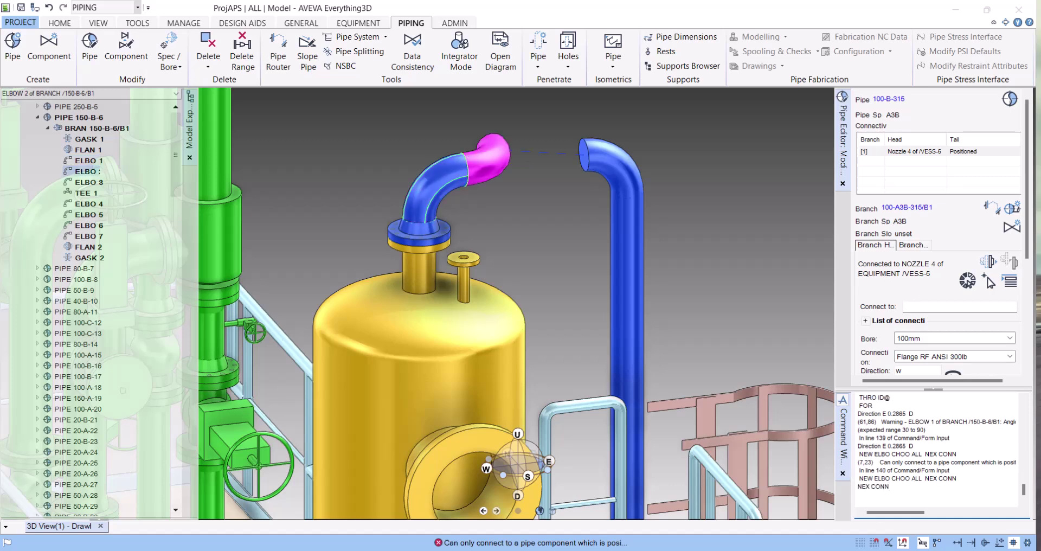
Direct the new top elbow D and position it with THRO ID@ through the old elbow above the vertical run.
{"action": "type", "text": "DIR D"}
{"action": "key", "text": "Return"}
{"action": "type", "text": "THRO ID@"}
{"action": "key", "text": "Return"}
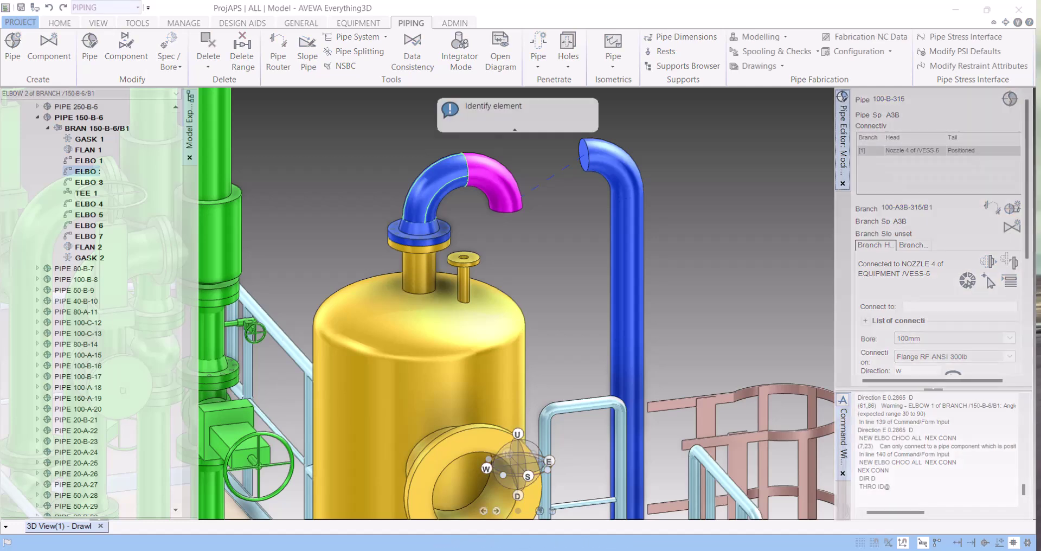
{"action": "left_click", "coordinate": [617, 181]}
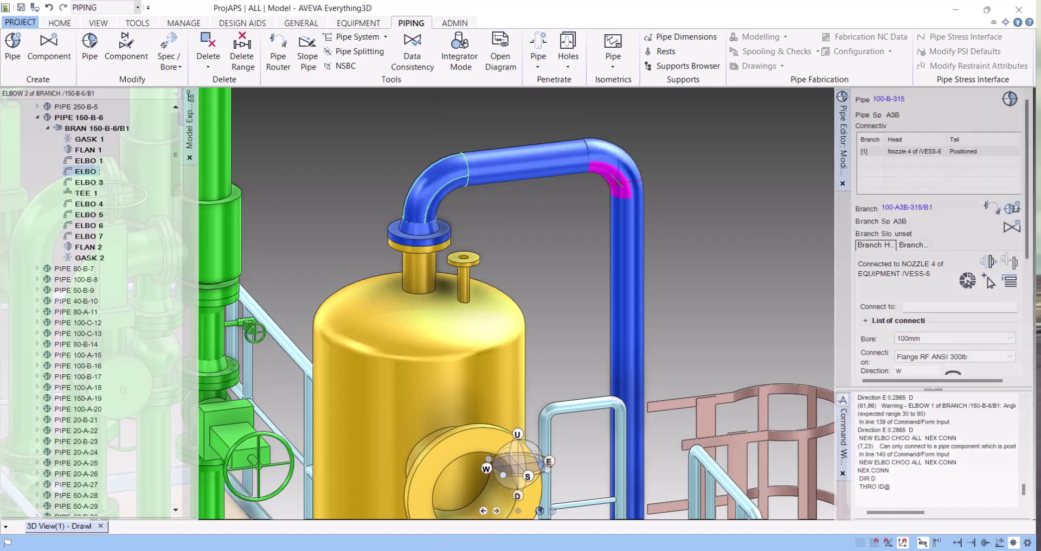
Delete the old overlapping elbow at the top of the vertical run.
{"action": "scroll", "coordinate": [606, 146], "scroll_direction": "up", "scroll_amount": 4}
{"action": "left_click", "coordinate": [605, 146]}
{"action": "right_click", "coordinate": [605, 145]}
{"action": "right_click", "coordinate": [86, 182]}
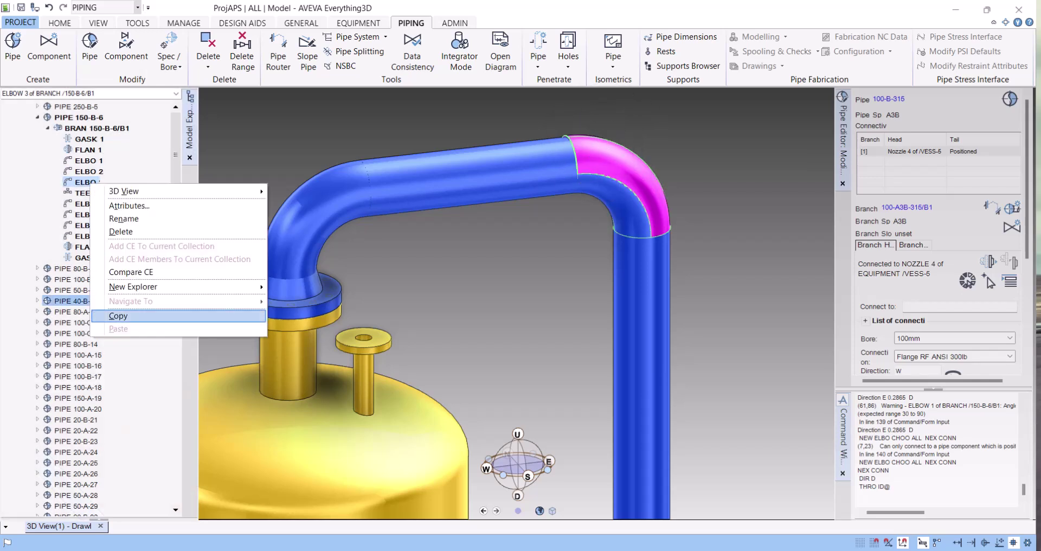
{"action": "left_click", "coordinate": [120, 232]}
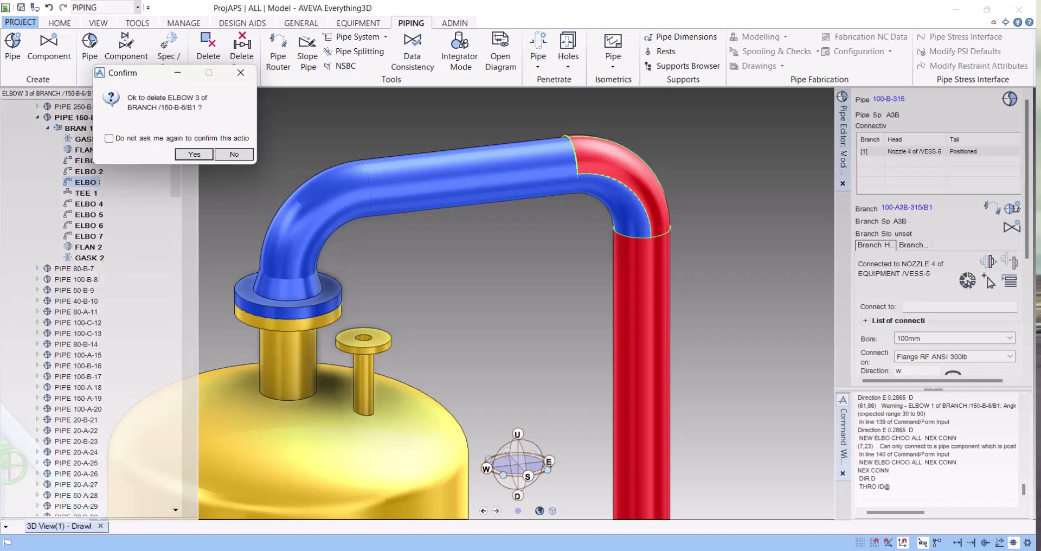
{"action": "left_click", "coordinate": [194, 154]}
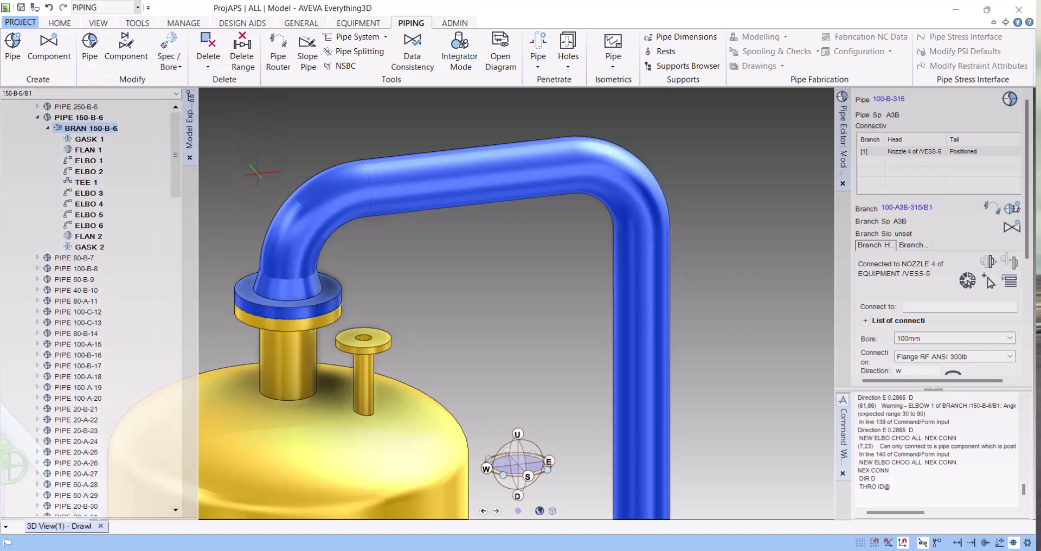
Select pipe 150-B-6 and generate its preview isometric drawing.
{"action": "scroll", "coordinate": [421, 221], "scroll_direction": "down", "scroll_amount": 10}
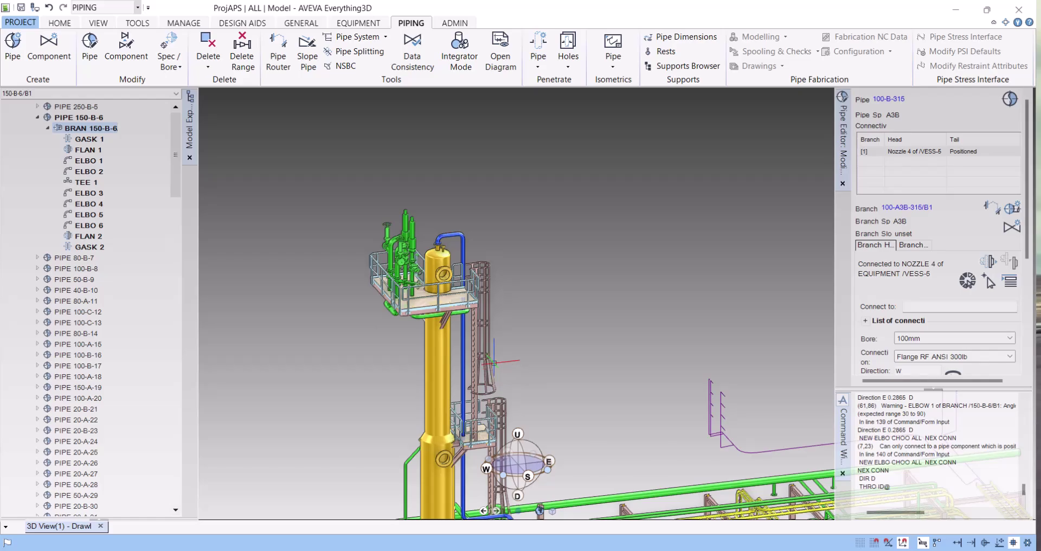
{"action": "scroll", "coordinate": [508, 340], "scroll_direction": "up", "scroll_amount": 5}
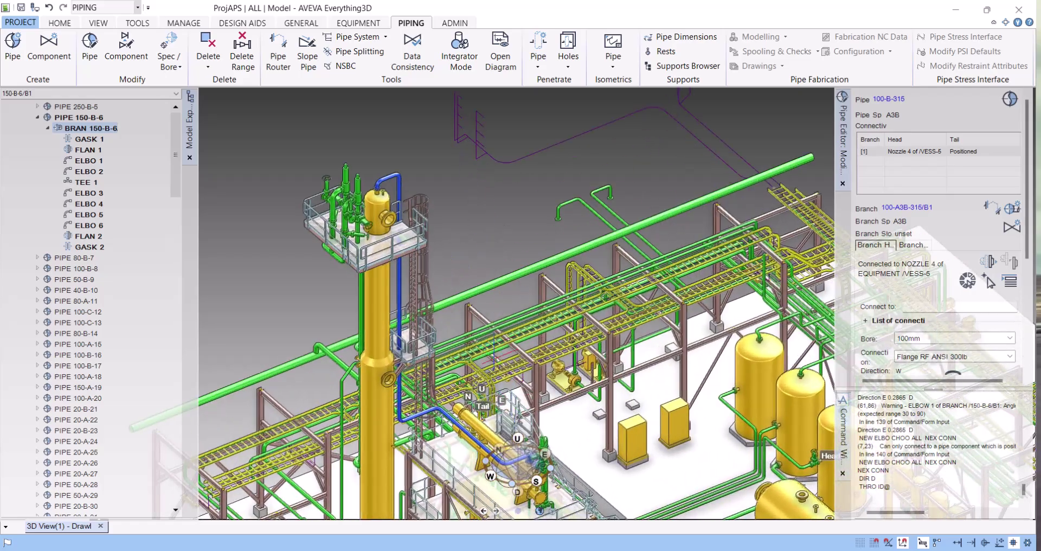
{"action": "scroll", "coordinate": [586, 421], "scroll_direction": "down", "scroll_amount": 3}
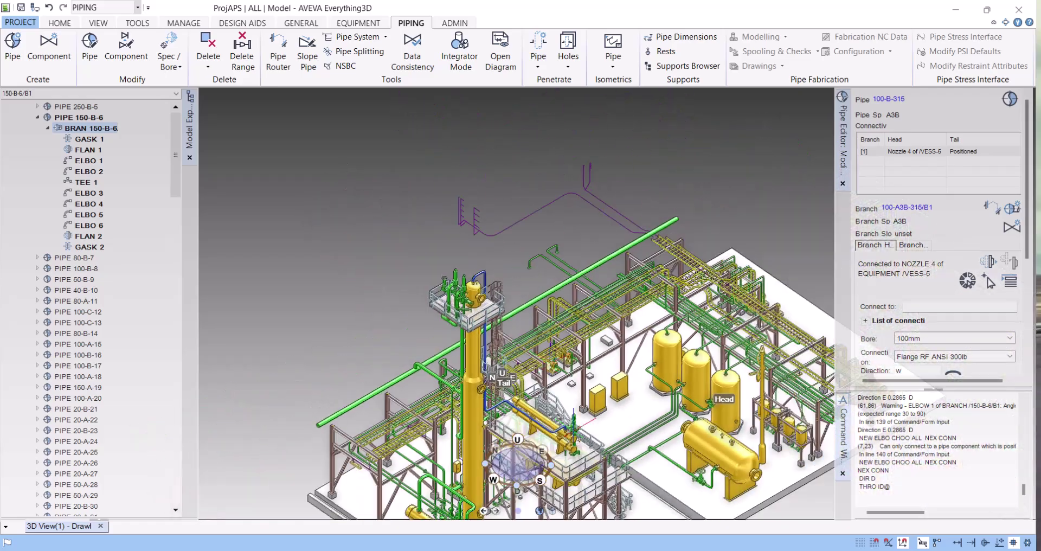
{"action": "scroll", "coordinate": [586, 421], "scroll_direction": "up", "scroll_amount": 3}
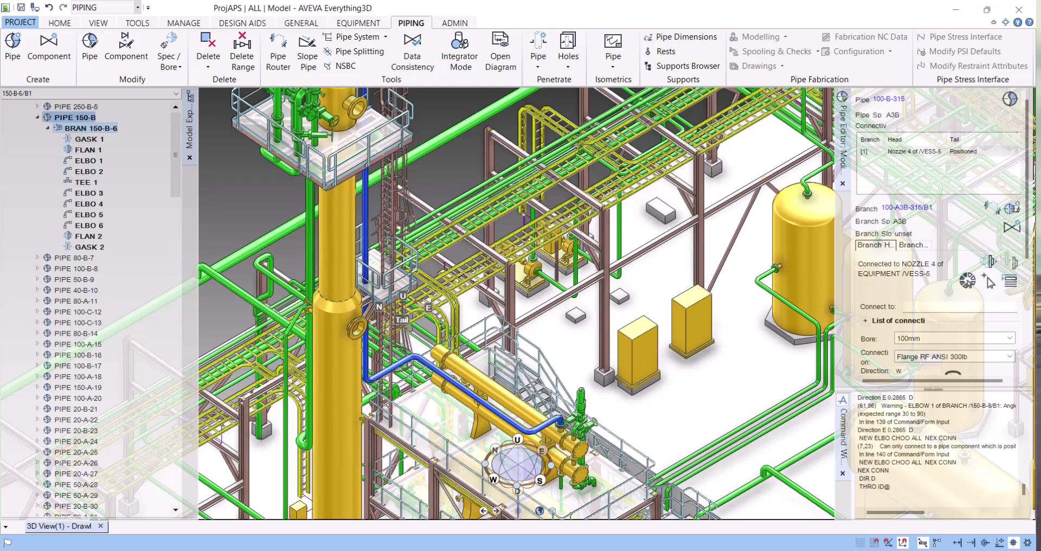
{"action": "left_click", "coordinate": [75, 118]}
{"action": "left_click", "coordinate": [614, 48]}
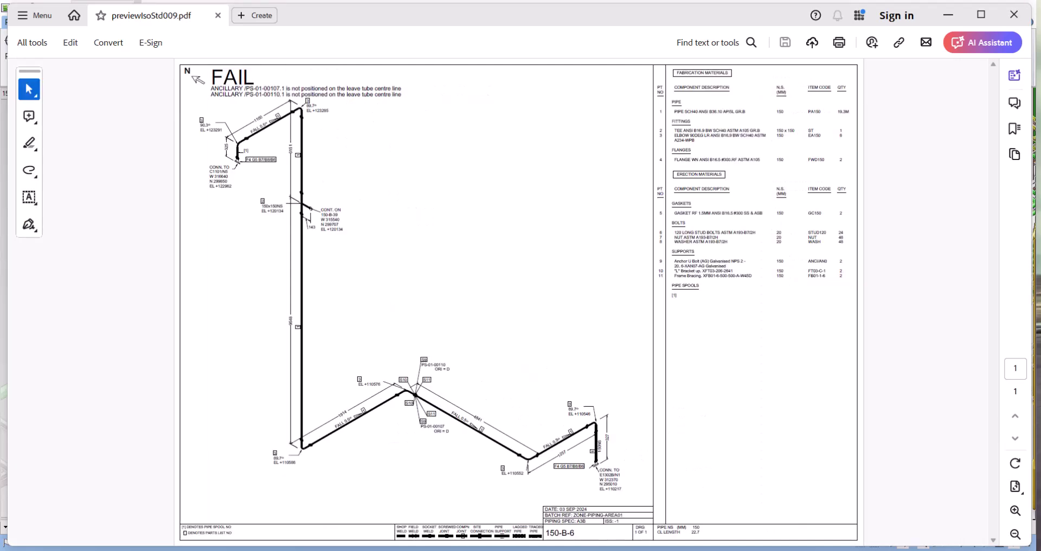
Examine the slopes, elbow angles and elevations along pipe 150-B-6 in the preview isometric drawing, and close the drawing.
{"action": "scroll", "coordinate": [495, 428], "scroll_direction": "up", "scroll_amount": 5, "text": "ctrl"}
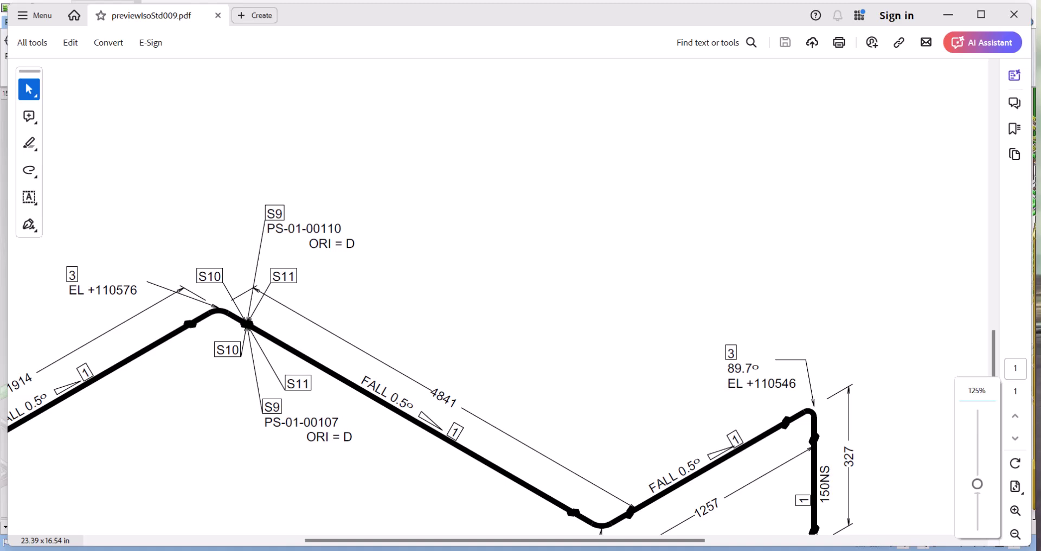
{"action": "scroll", "coordinate": [494, 296], "scroll_direction": "down", "scroll_amount": 5}
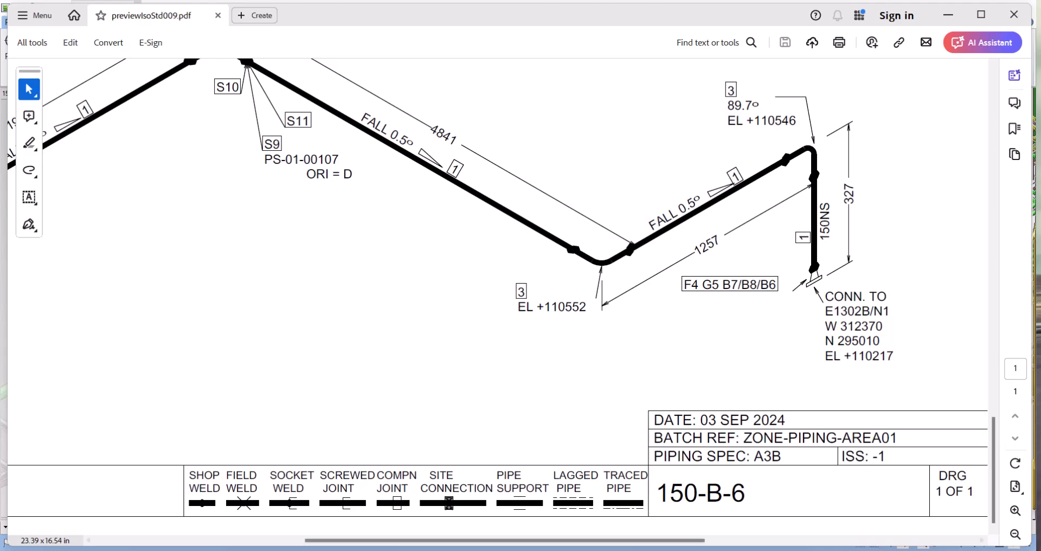
{"action": "scroll", "coordinate": [495, 301], "scroll_direction": "left", "scroll_amount": 8}
{"action": "scroll", "coordinate": [495, 301], "scroll_direction": "up", "scroll_amount": 2}
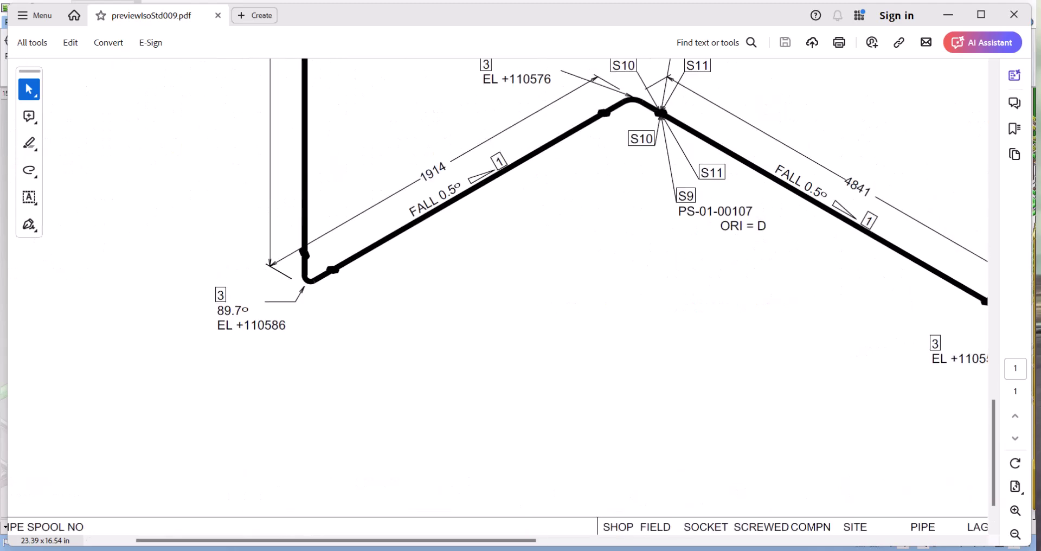
{"action": "scroll", "coordinate": [494, 301], "scroll_direction": "down", "scroll_amount": 1}
{"action": "scroll", "coordinate": [494, 301], "scroll_direction": "up", "scroll_amount": 5}
{"action": "scroll", "coordinate": [494, 296], "scroll_direction": "up", "scroll_amount": 15}
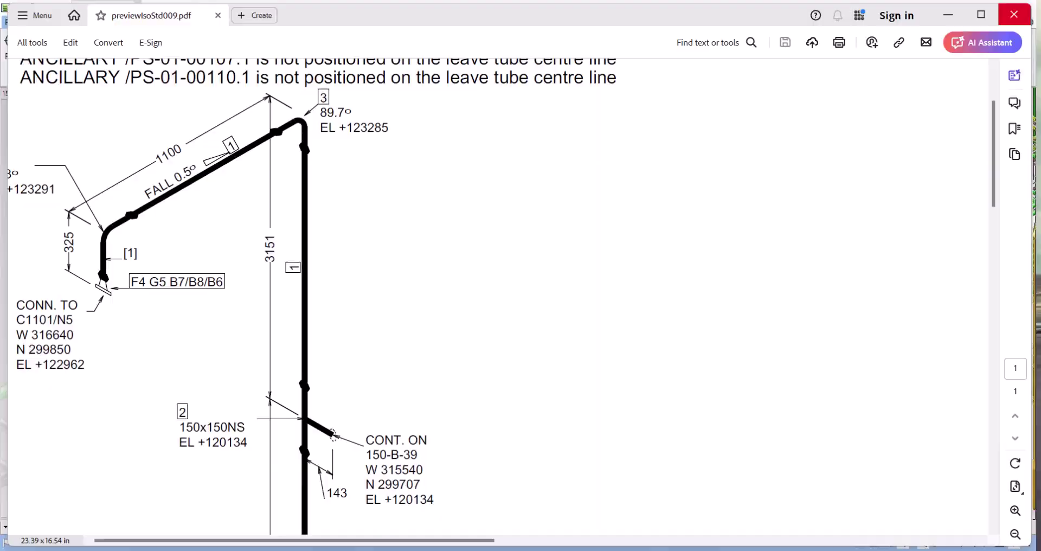
{"action": "left_click", "coordinate": [1014, 15]}
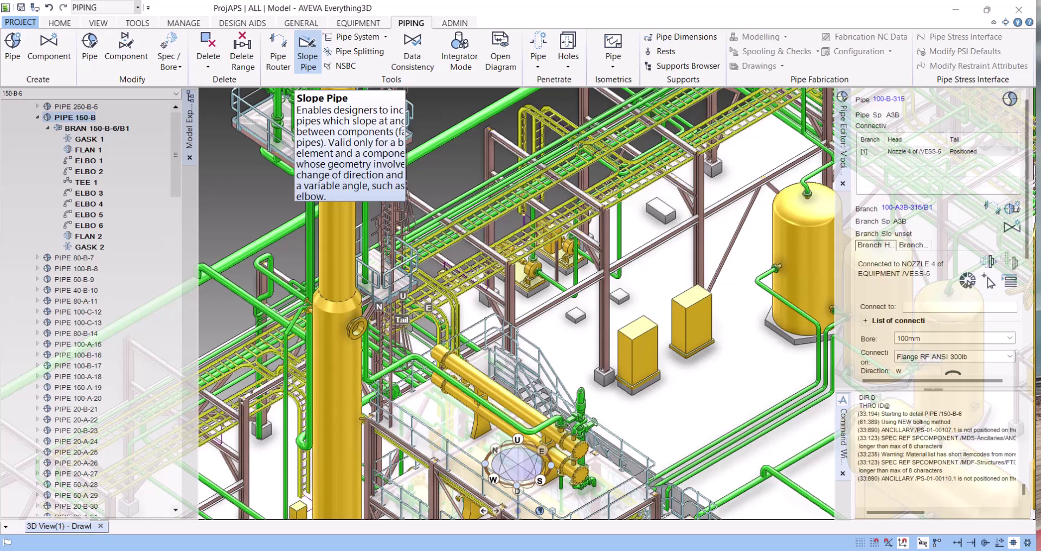
Review the slope reference options offered by the Slope Pipe tool for pipe 150-B-6, and close it without applying a slope.
{"action": "left_click", "coordinate": [308, 54]}
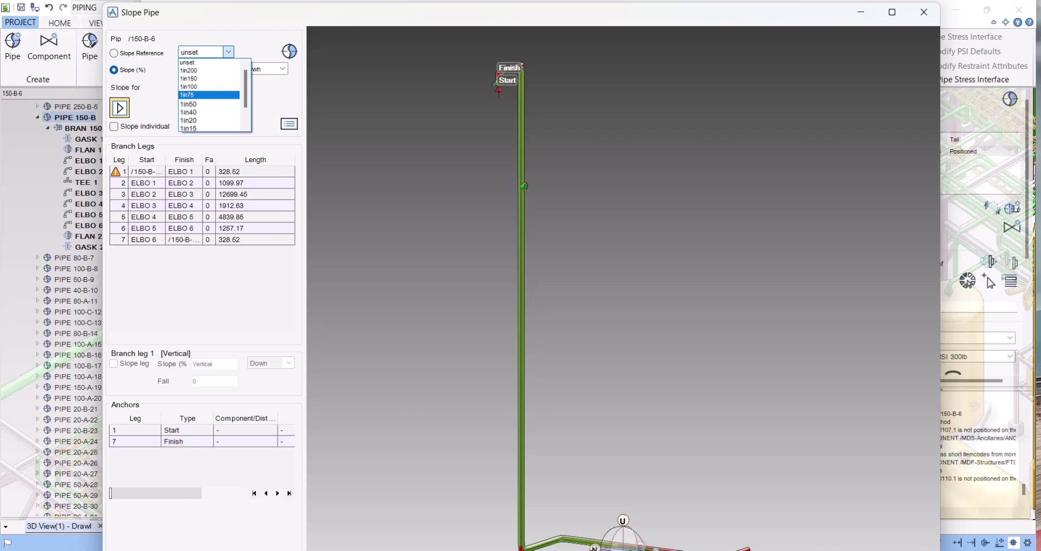
{"action": "key", "text": "Down"}
{"action": "key", "text": "Down"}
{"action": "key", "text": "Down"}
{"action": "key", "text": "Down"}
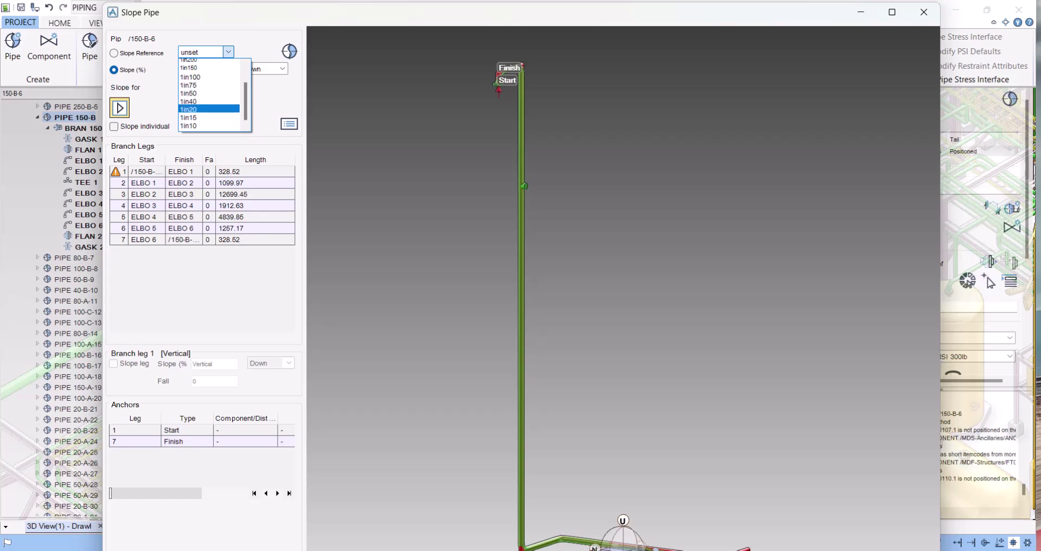
{"action": "key", "text": "Up"}
{"action": "key", "text": "Up"}
{"action": "key", "text": "Up"}
{"action": "key", "text": "Up"}
{"action": "key", "text": "Up"}
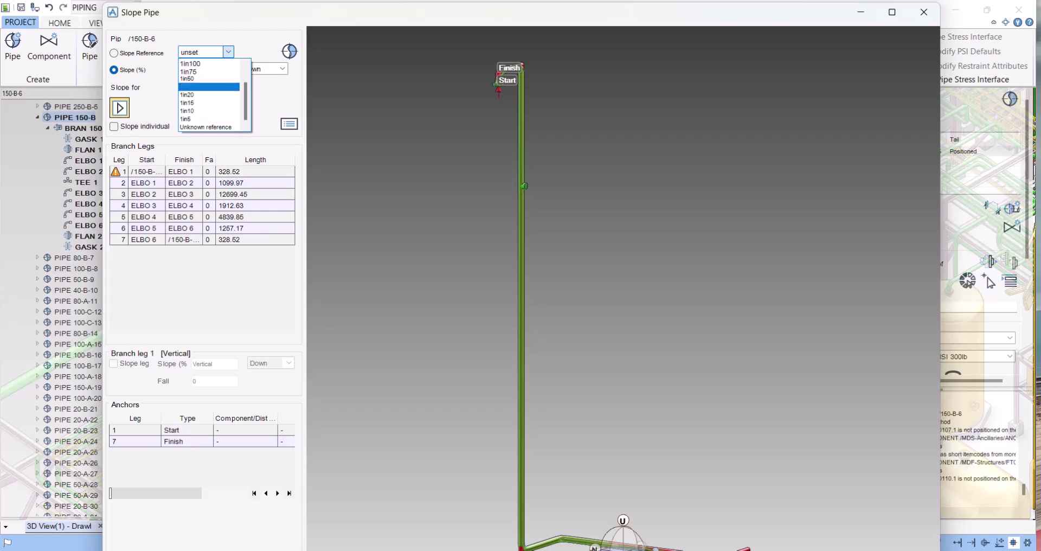
{"action": "key", "text": "Escape"}
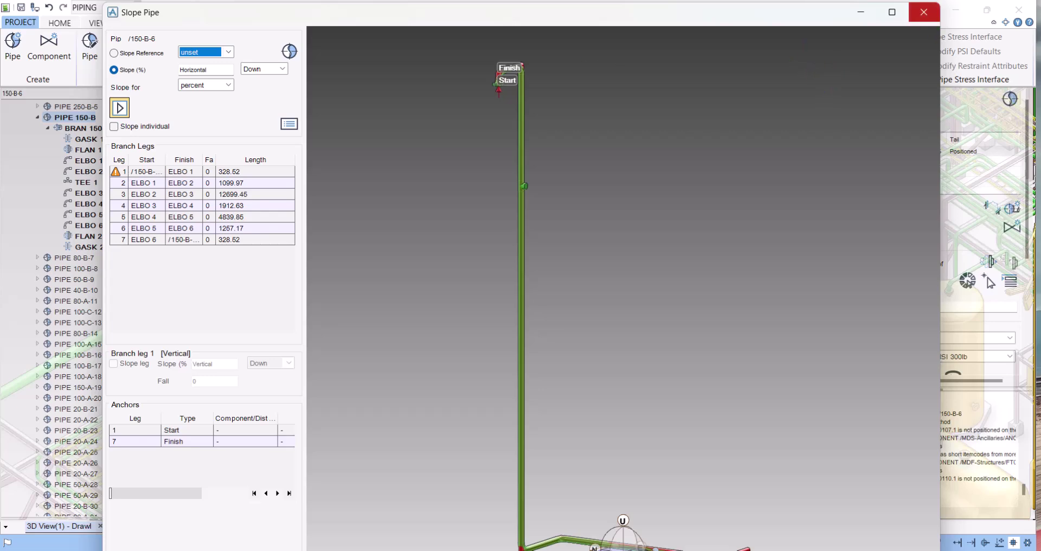
{"action": "left_click", "coordinate": [924, 12]}
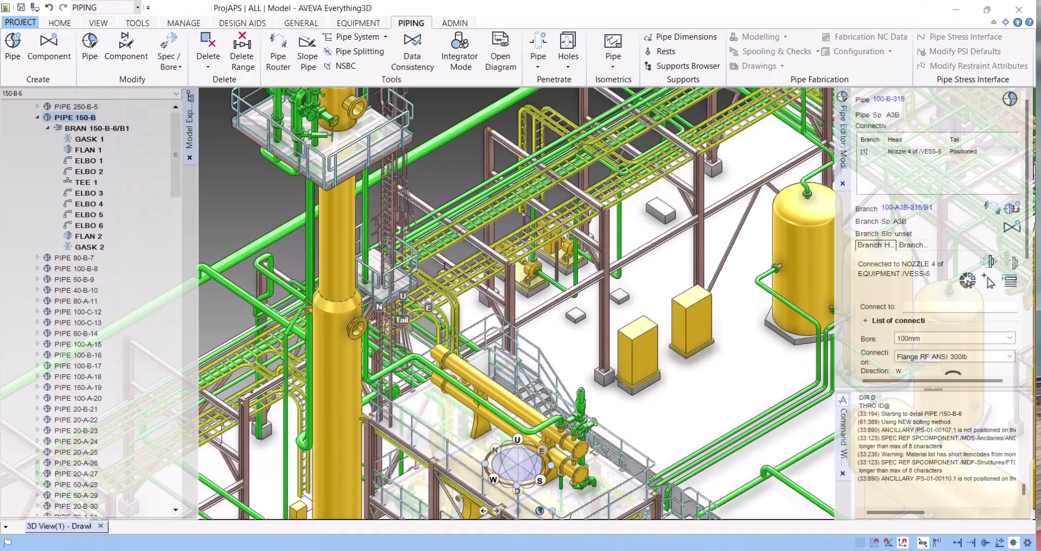
Examine the first two elbows and the head valve connection of branch 100-A3B-315/B1 near the vessels.
{"action": "scroll", "coordinate": [535, 347], "scroll_direction": "down", "scroll_amount": 5}
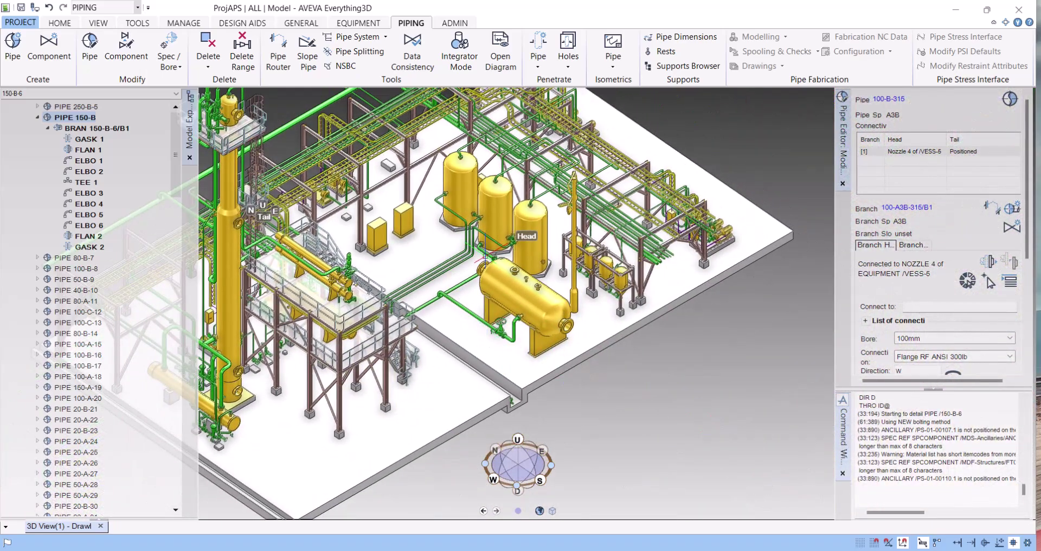
{"action": "scroll", "coordinate": [508, 263], "scroll_direction": "up", "scroll_amount": 5}
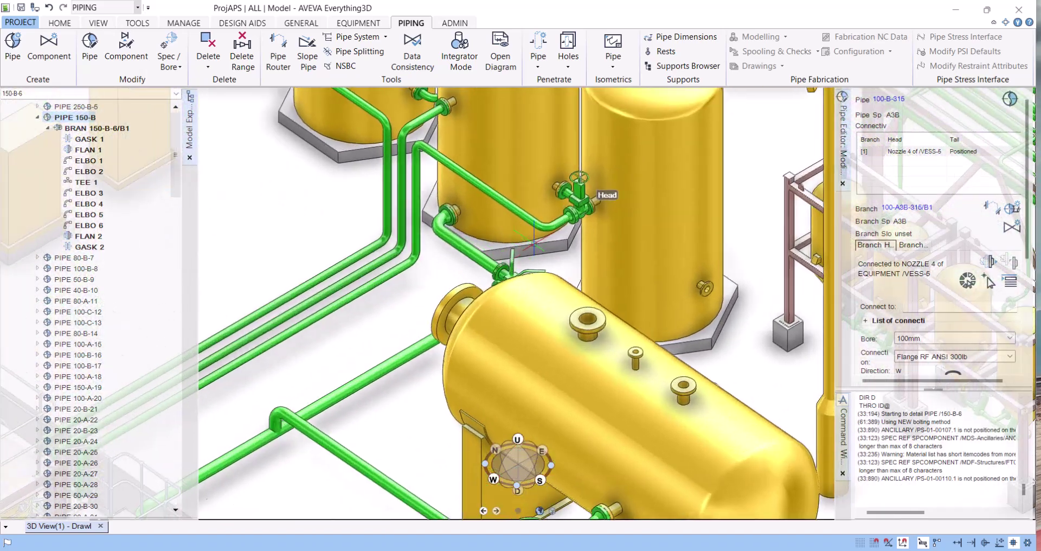
{"action": "left_click", "coordinate": [544, 225]}
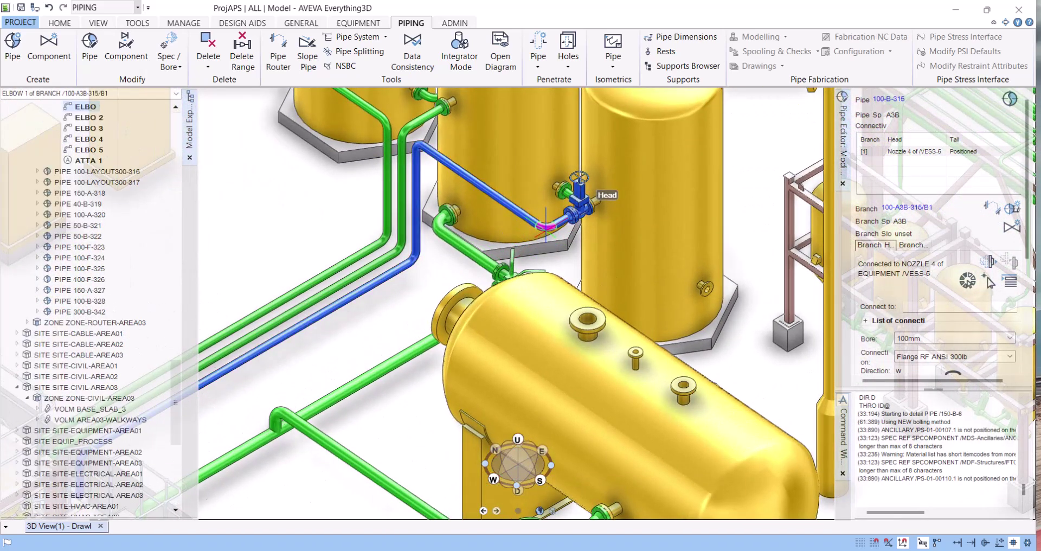
{"action": "left_click", "coordinate": [418, 147]}
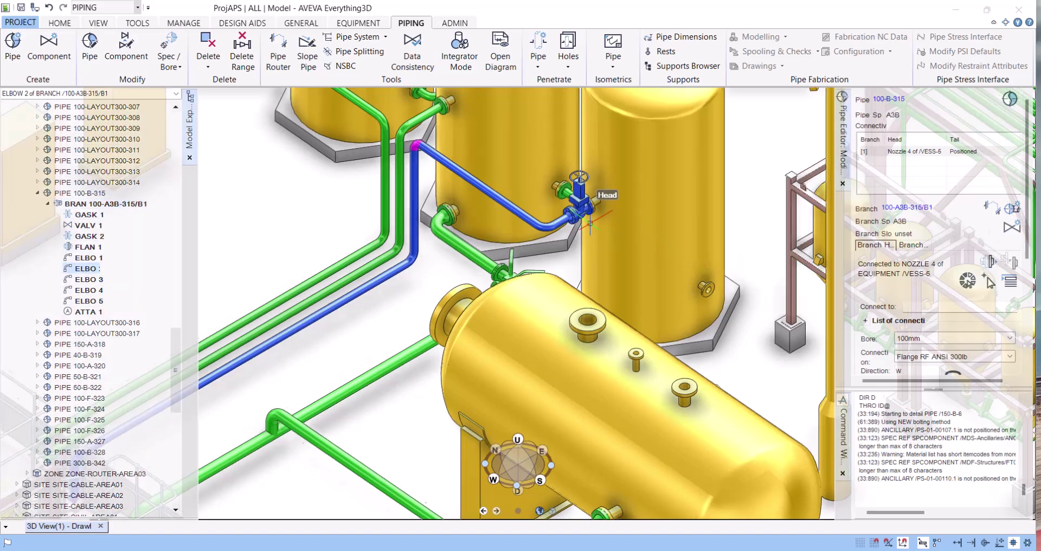
{"action": "scroll", "coordinate": [590, 223], "scroll_direction": "up", "scroll_amount": 5}
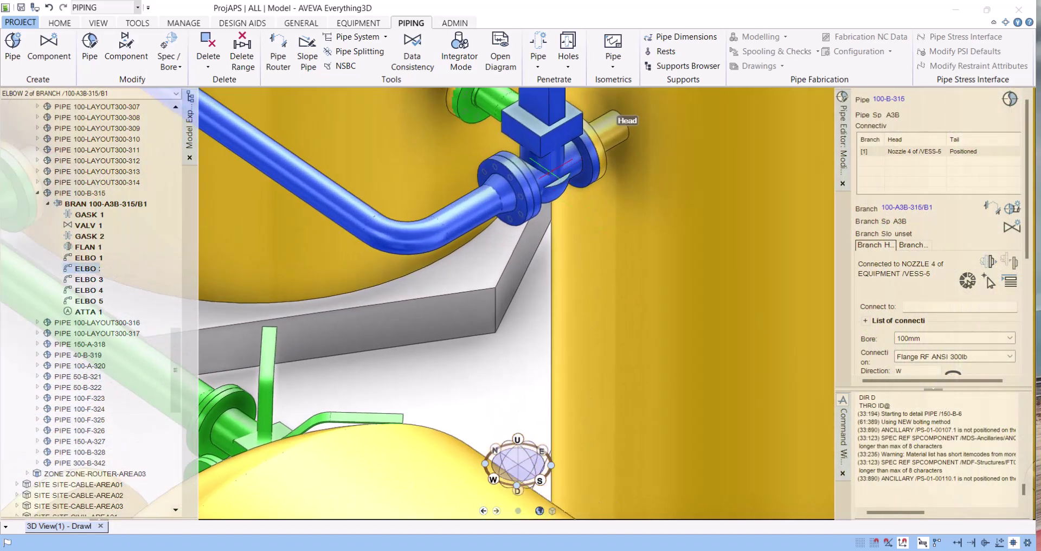
{"action": "scroll", "coordinate": [567, 181], "scroll_direction": "up", "scroll_amount": 3}
{"action": "scroll", "coordinate": [597, 155], "scroll_direction": "down", "scroll_amount": 5}
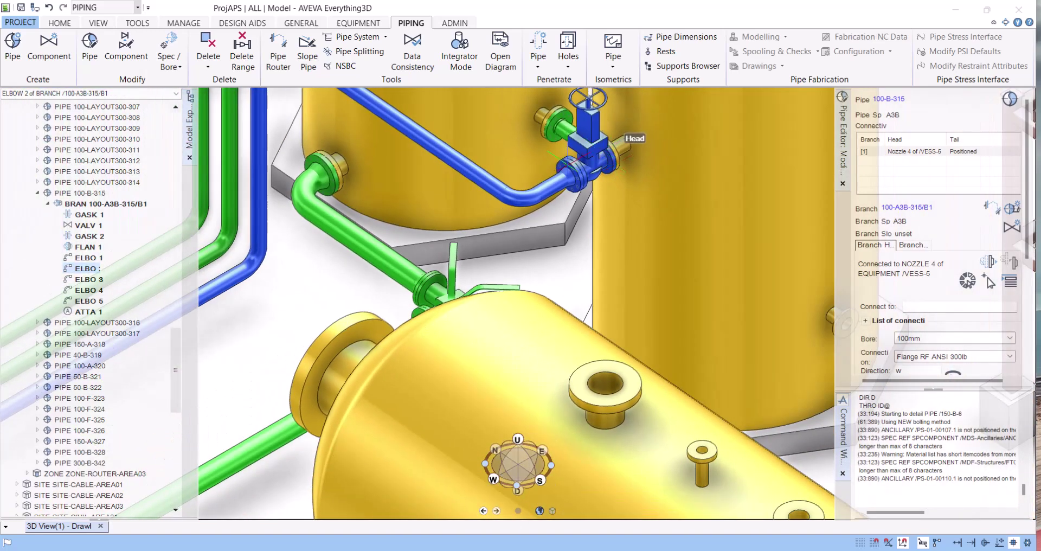
{"action": "scroll", "coordinate": [603, 158], "scroll_direction": "up", "scroll_amount": 3}
{"action": "scroll", "coordinate": [579, 167], "scroll_direction": "up", "scroll_amount": 1}
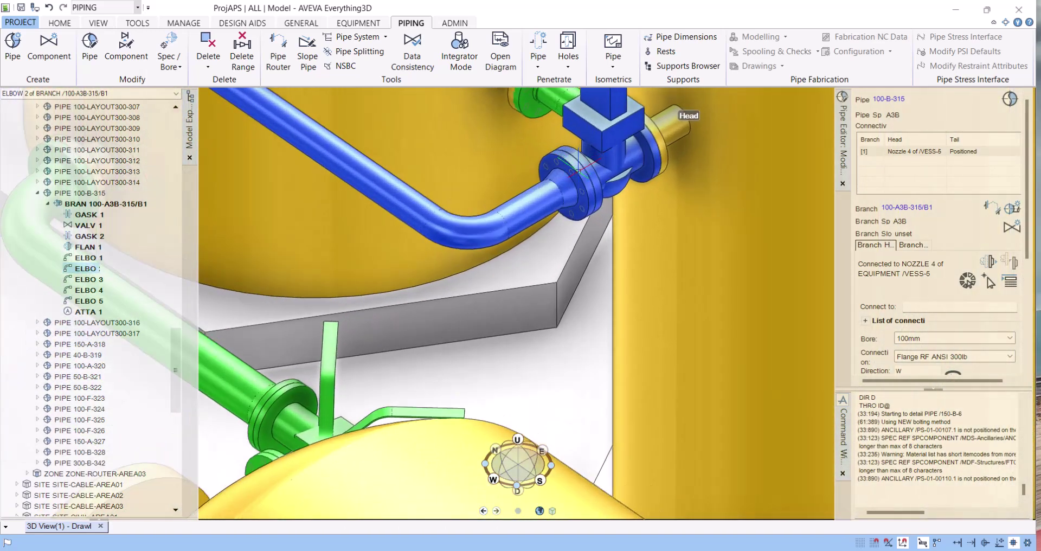
Create a TRUE BEND of type EV after flange 1 of branch 100-A3B-315/B1 with NEW BEND CHOO ALL.
{"action": "left_click", "coordinate": [578, 172]}
{"action": "scroll", "coordinate": [579, 172], "scroll_direction": "up", "scroll_amount": 4}
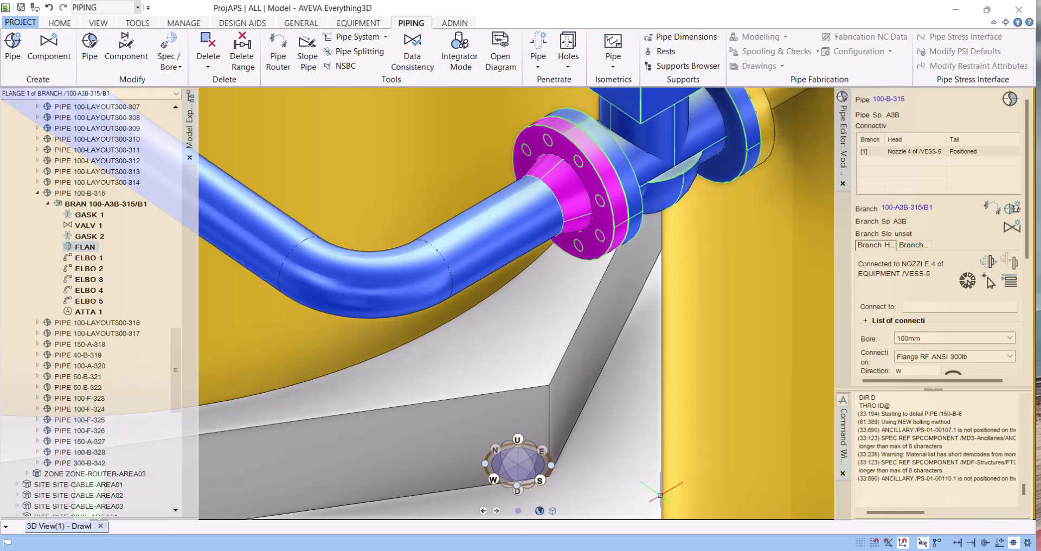
{"action": "left_click", "coordinate": [858, 494]}
{"action": "type", "text": "NEW BEND CHOO ALL"}
{"action": "key", "text": "Return"}
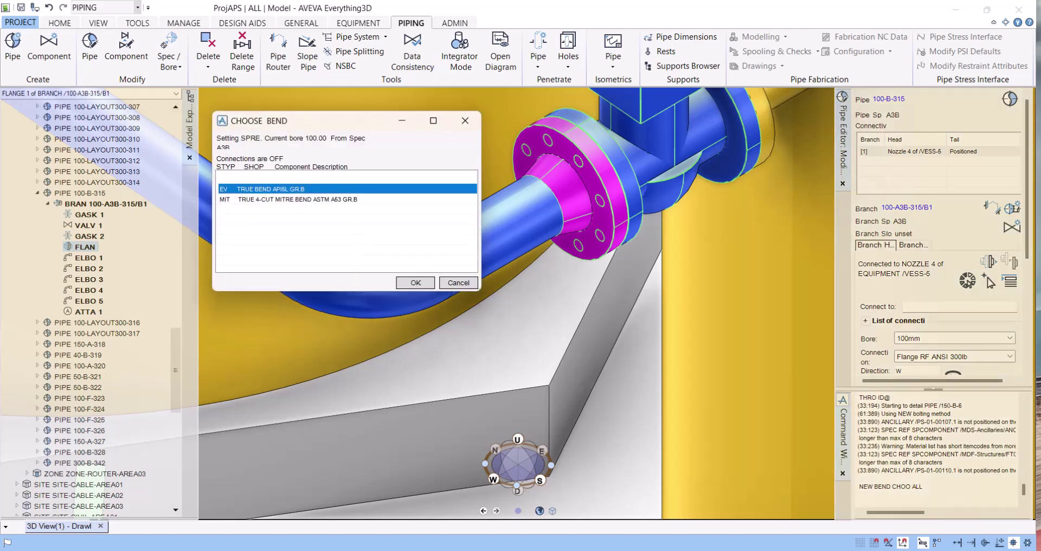
{"action": "key", "text": "Return"}
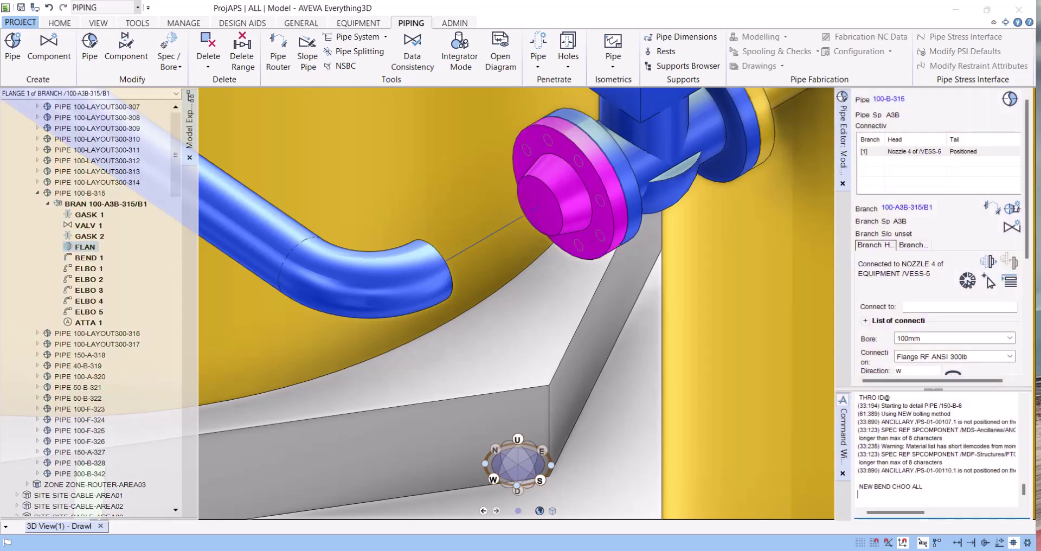
Connect the new bend to the flange with NEX CONN and set its angle with ANG 0.
{"action": "type", "text": "NEX CONN"}
{"action": "key", "text": "Return"}
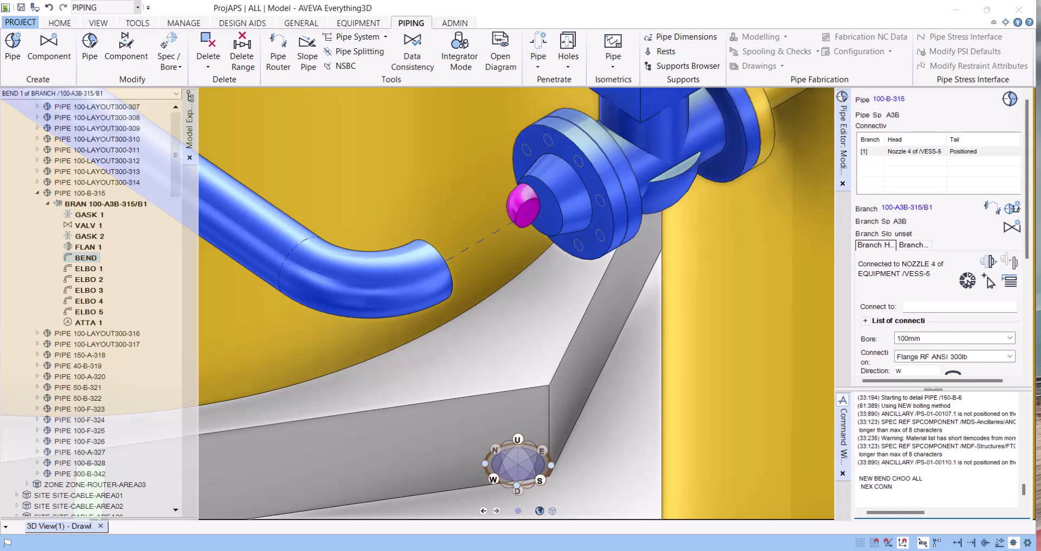
{"action": "type", "text": "ANG 0"}
{"action": "key", "text": "Return"}
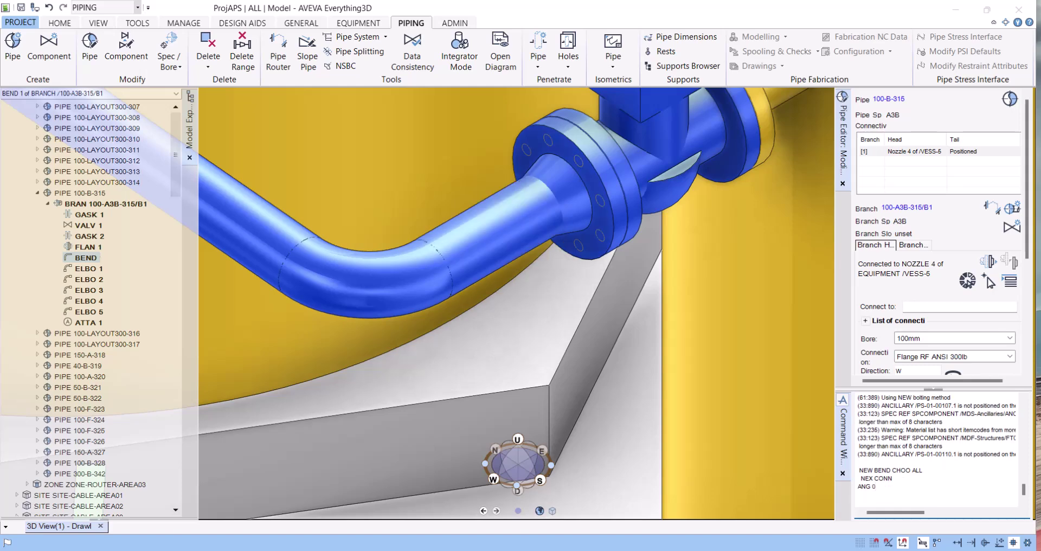
Try to direct the new bend E 0.2865 D, reusing the direction command from the earlier command history.
{"action": "scroll", "coordinate": [936, 450], "scroll_direction": "up", "scroll_amount": 4}
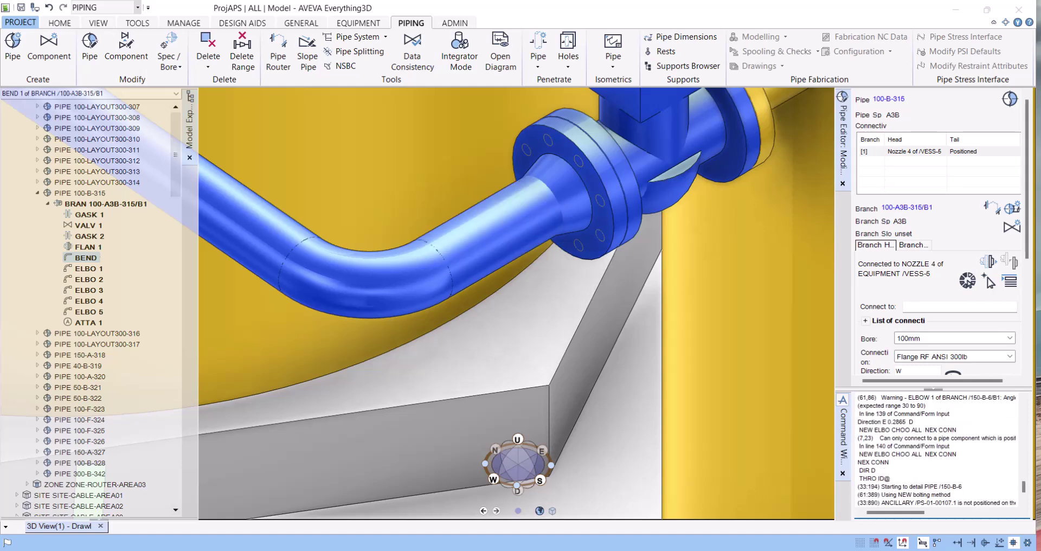
{"action": "scroll", "coordinate": [936, 450], "scroll_direction": "up", "scroll_amount": 2}
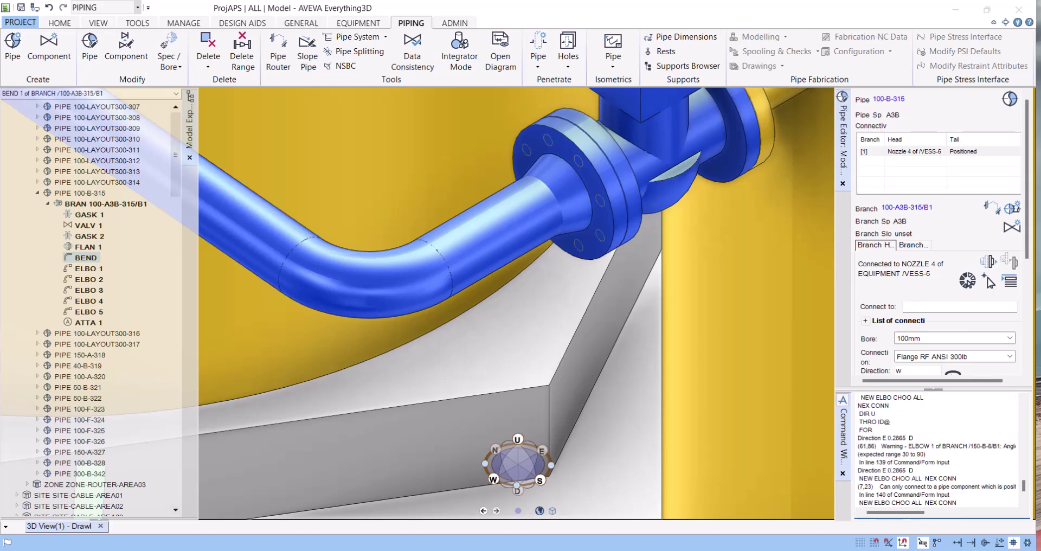
{"action": "scroll", "coordinate": [937, 450], "scroll_direction": "down", "scroll_amount": 6}
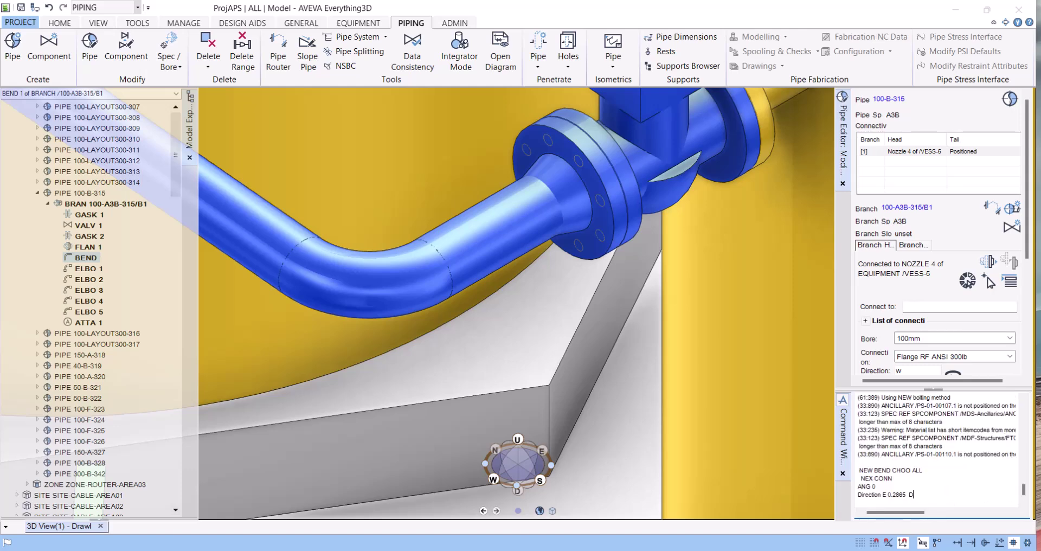
{"action": "key", "text": "Return"}
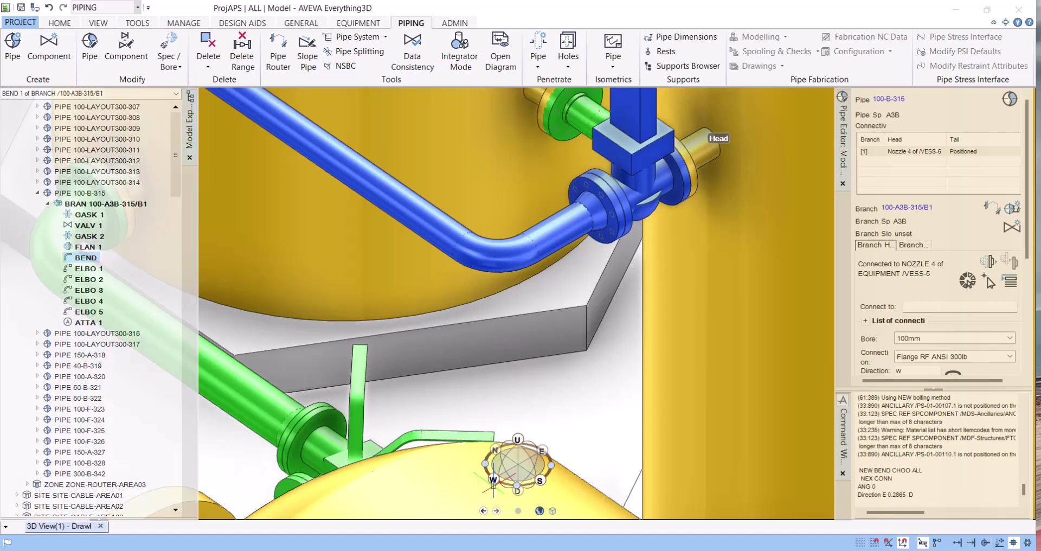
{"action": "scroll", "coordinate": [575, 255], "scroll_direction": "down", "scroll_amount": 5}
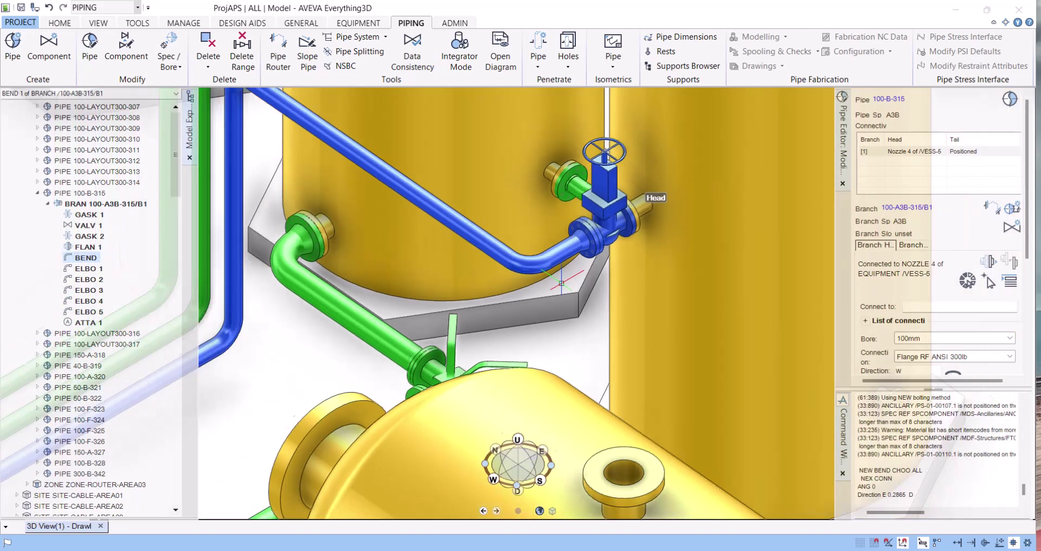
{"action": "scroll", "coordinate": [544, 272], "scroll_direction": "up", "scroll_amount": 2}
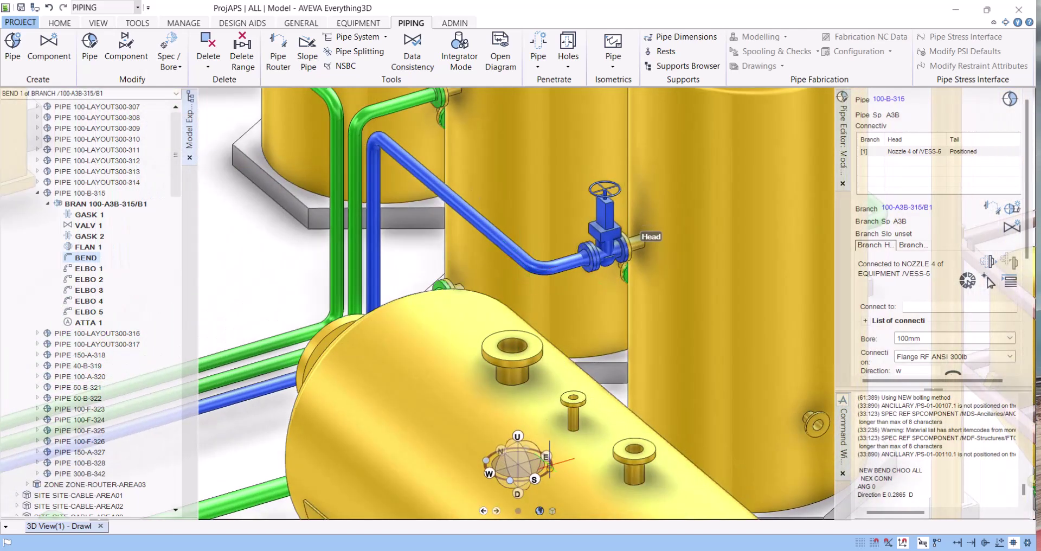
Reapply ANG 0 to the bend and direct it W 0.2865 D.
{"action": "key", "text": "Up"}
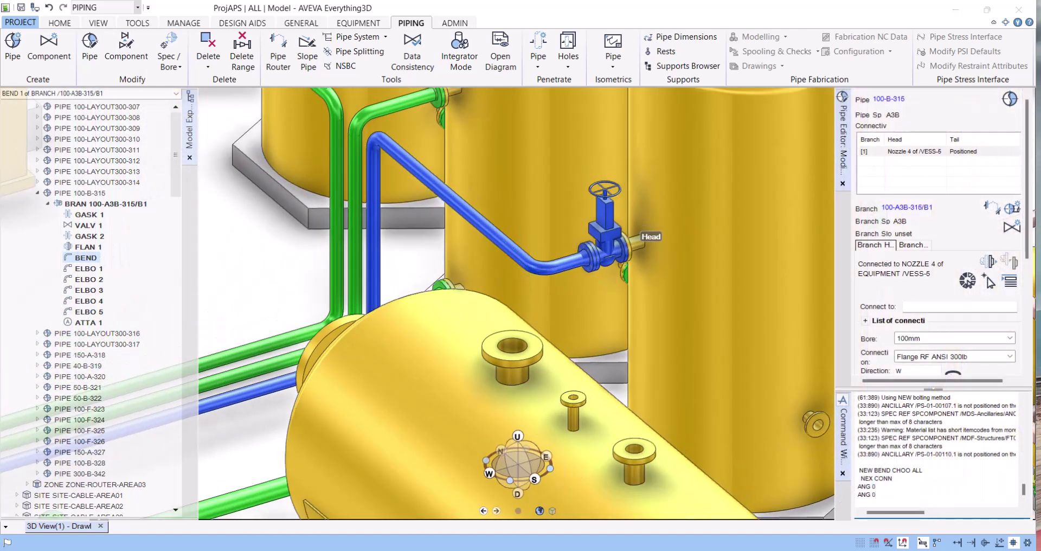
{"action": "key", "text": "Return"}
{"action": "type", "text": "W"}
{"action": "key", "text": "Return"}
Connect elbow 1 of branch 100-A3B-315/B1 to the new bend with NEX CONN.
{"action": "type", "text": "NE XCO"}
{"action": "key", "text": "BackSpace"}
{"action": "key", "text": "BackSpace"}
{"action": "key", "text": "BackSpace"}
{"action": "key", "text": "BackSpace"}
{"action": "key", "text": "BackSpace"}
{"action": "key", "text": "BackSpace"}
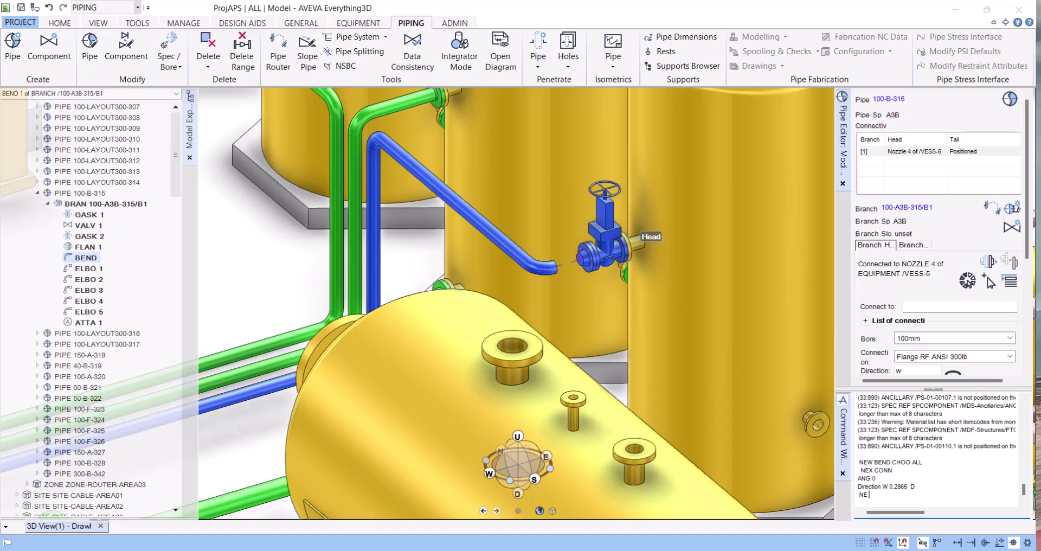
{"action": "type", "text": "X CONN"}
{"action": "key", "text": "Return"}
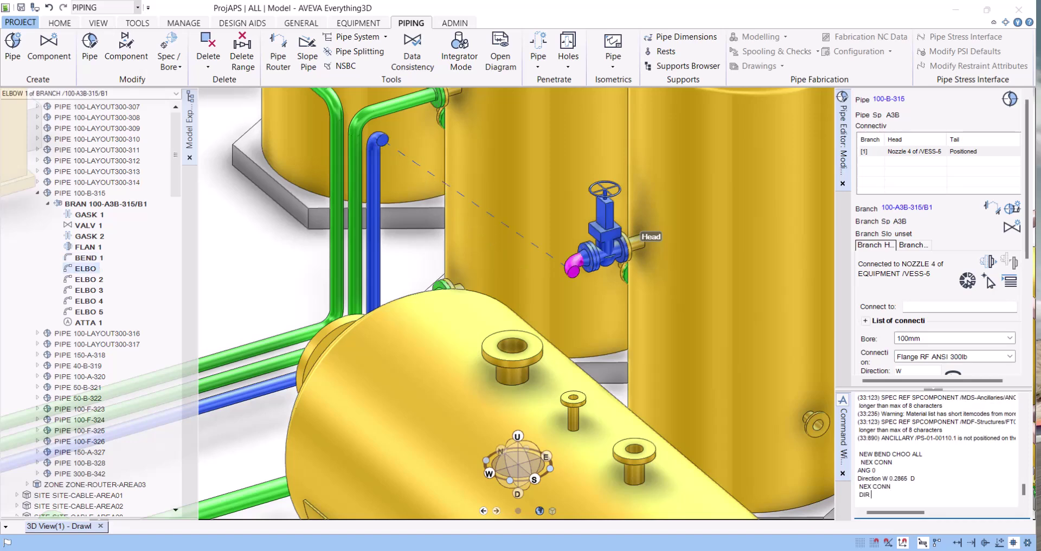
Direct elbow 1 N with DIR N and position it with THRO ID@ through elbow 2 above the vertical run.
{"action": "key", "text": "Return"}
{"action": "type", "text": "THRO ID@"}
{"action": "key", "text": "Return"}
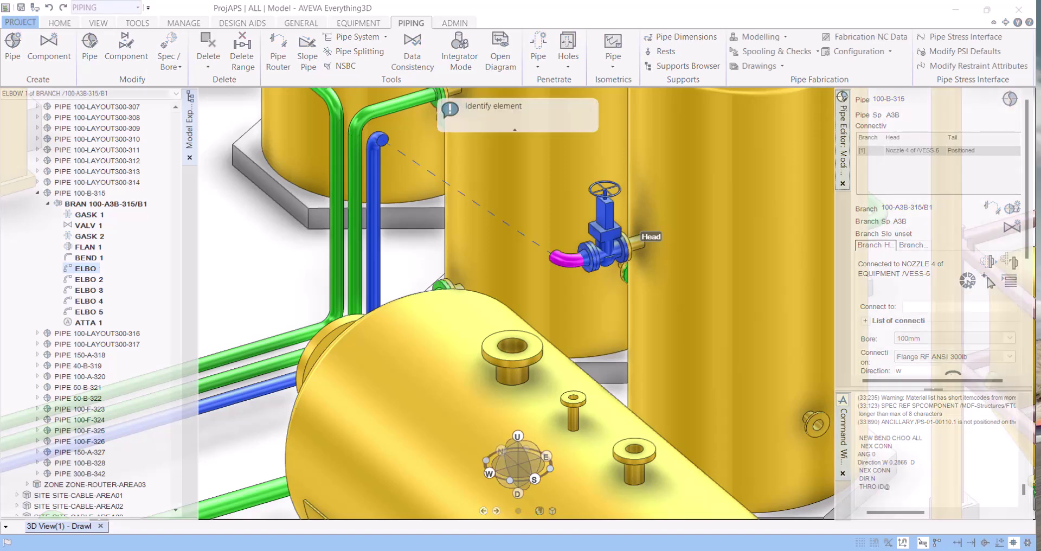
{"action": "left_click", "coordinate": [381, 142]}
Direct elbow 1 of branch 100-A3B-315/B1 N 0.2865 D by adapting the earlier direction command.
{"action": "scroll", "coordinate": [480, 265], "scroll_direction": "down", "scroll_amount": 1}
{"action": "scroll", "coordinate": [532, 255], "scroll_direction": "up", "scroll_amount": 3}
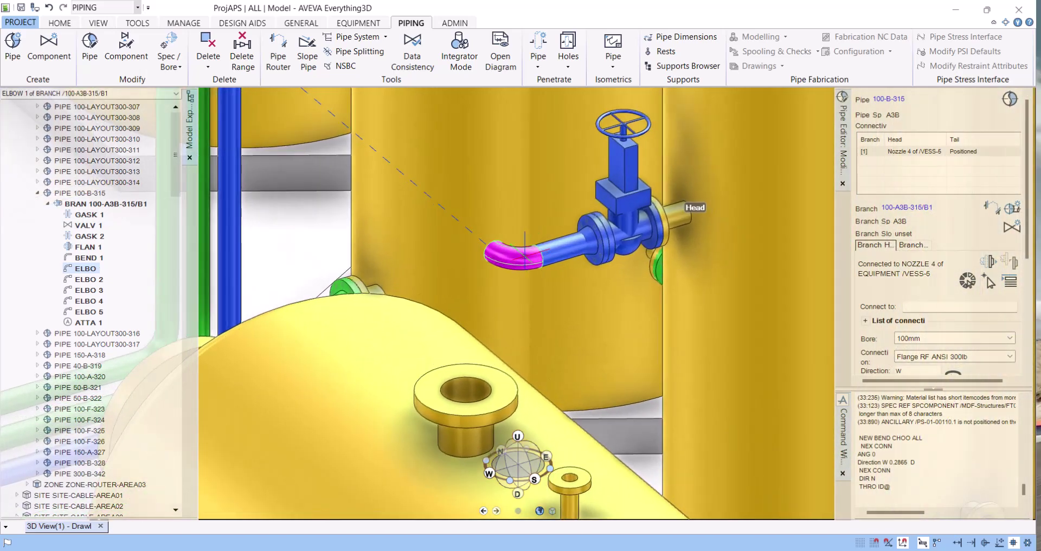
{"action": "scroll", "coordinate": [428, 214], "scroll_direction": "down", "scroll_amount": 3}
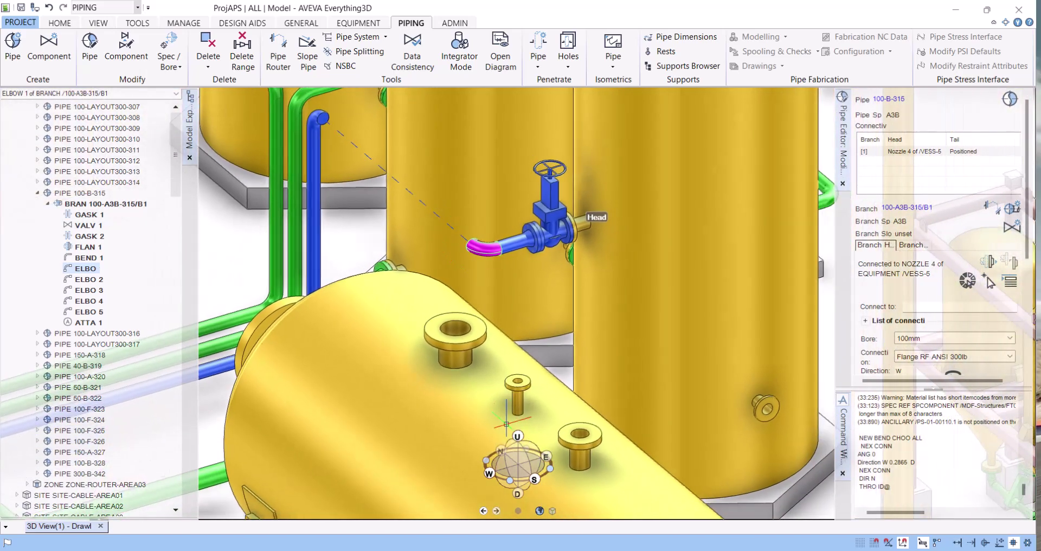
{"action": "middle_click_drag", "start_coordinate": [515, 303], "coordinate": [211, 260]}
{"action": "left_click", "coordinate": [915, 494]}
{"action": "type", "text": "Direction W 0.2865 D"}
{"action": "double_click", "coordinate": [885, 495]}
{"action": "type", "text": "N"}
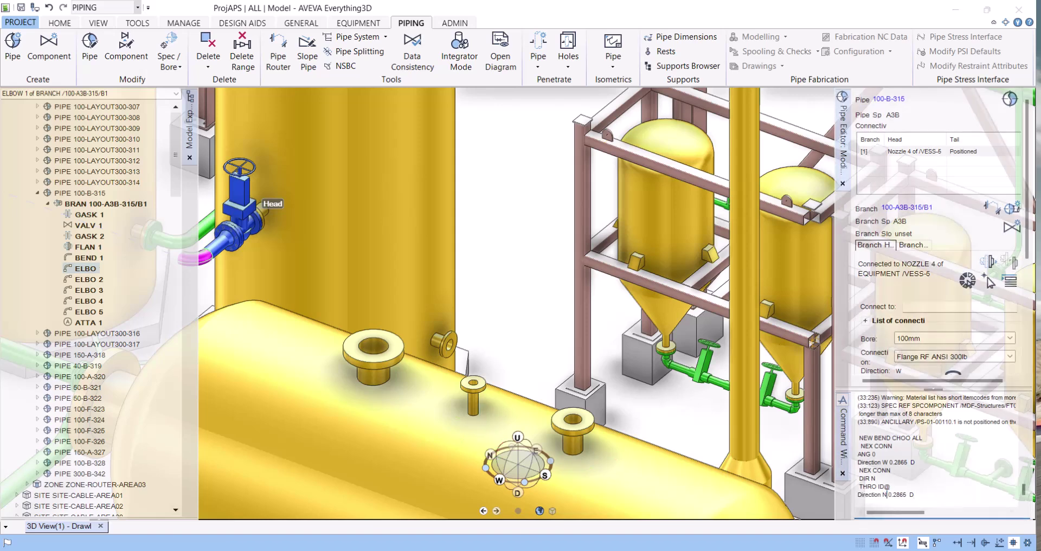
{"action": "key", "text": "Return"}
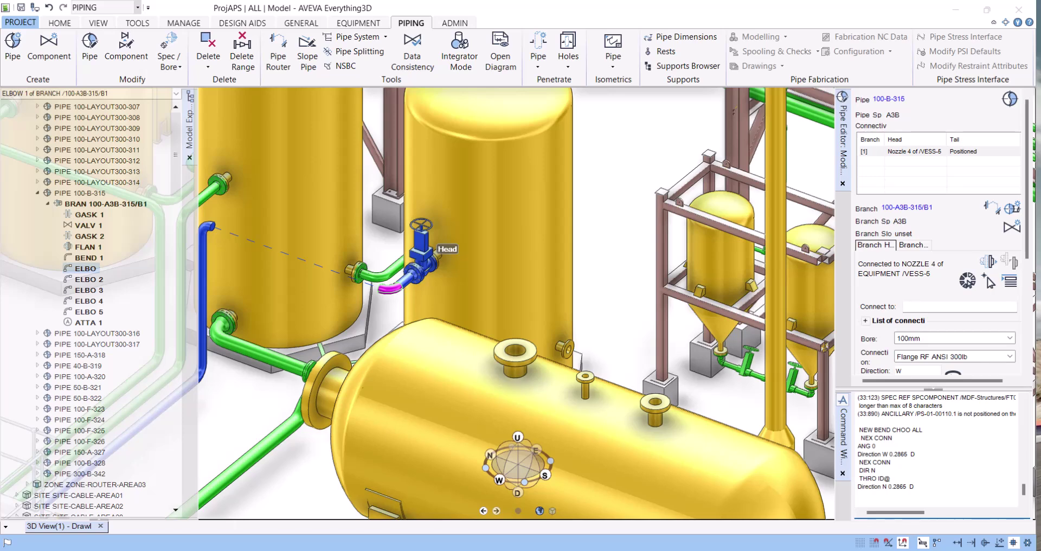
Connect elbow 2 to elbow 1 with NEX CONN, direct it D and position it with THRO ID@ through elbow 3.
{"action": "type", "text": "NEX CONN"}
{"action": "key", "text": "Return"}
{"action": "type", "text": "DIR D"}
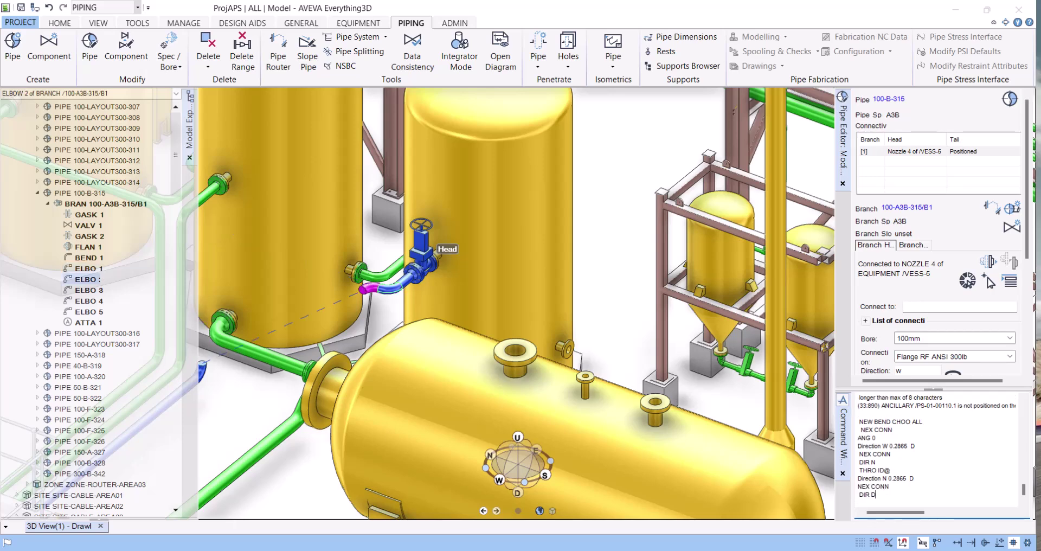
{"action": "key", "text": "Return"}
{"action": "type", "text": "THRO"}
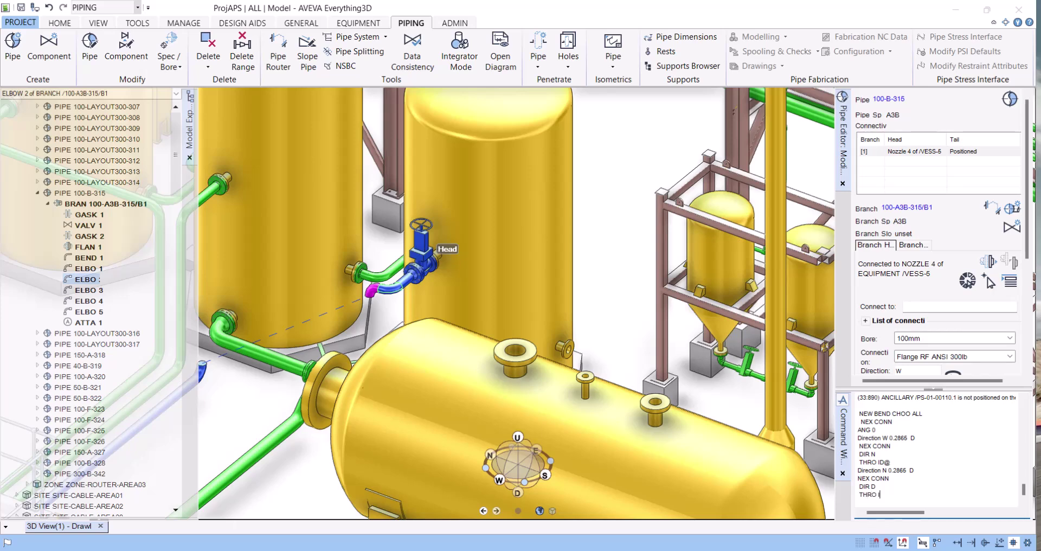
{"action": "type", "text": " ID@"}
{"action": "key", "text": "Return"}
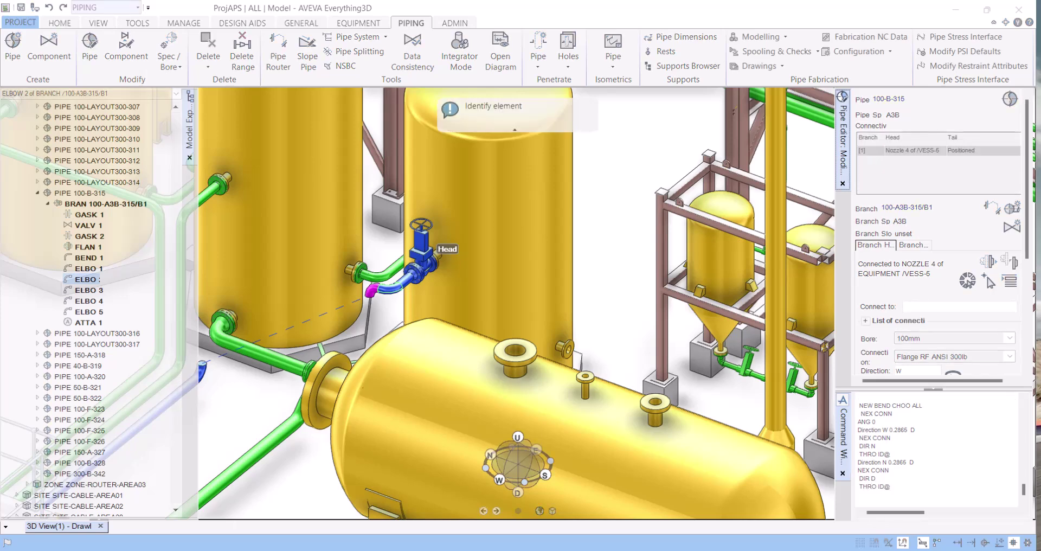
{"action": "scroll", "coordinate": [515, 304], "scroll_direction": "down", "scroll_amount": 5}
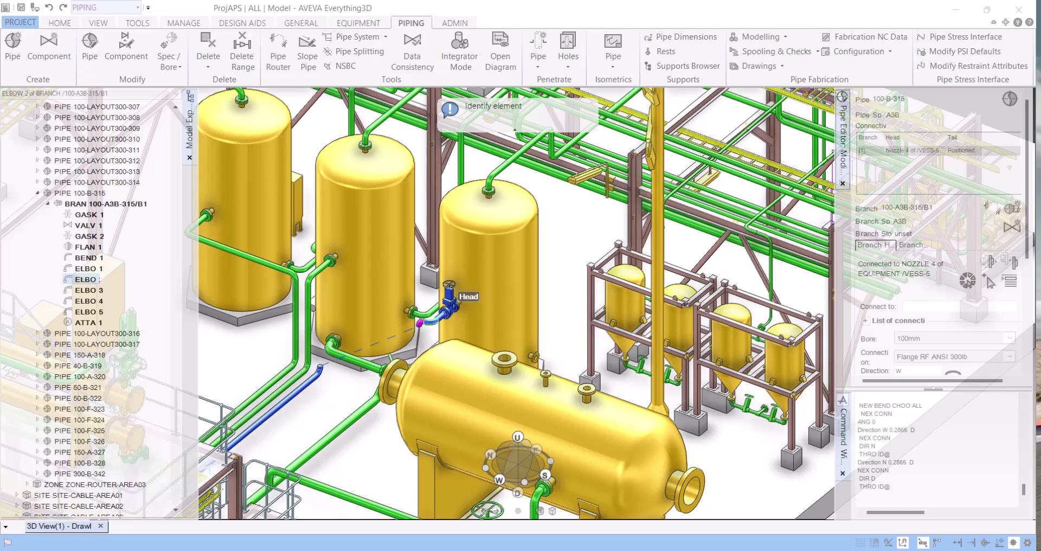
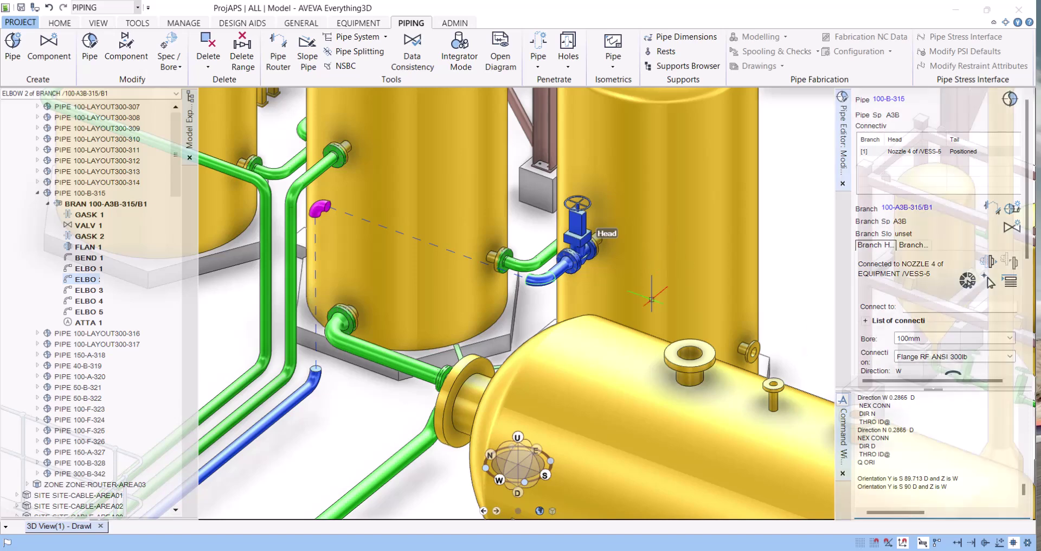
Try to align elbow 2 with the sloped outlet of elbow 1 using NEX THRO CE.
{"action": "left_click", "coordinate": [552, 280]}
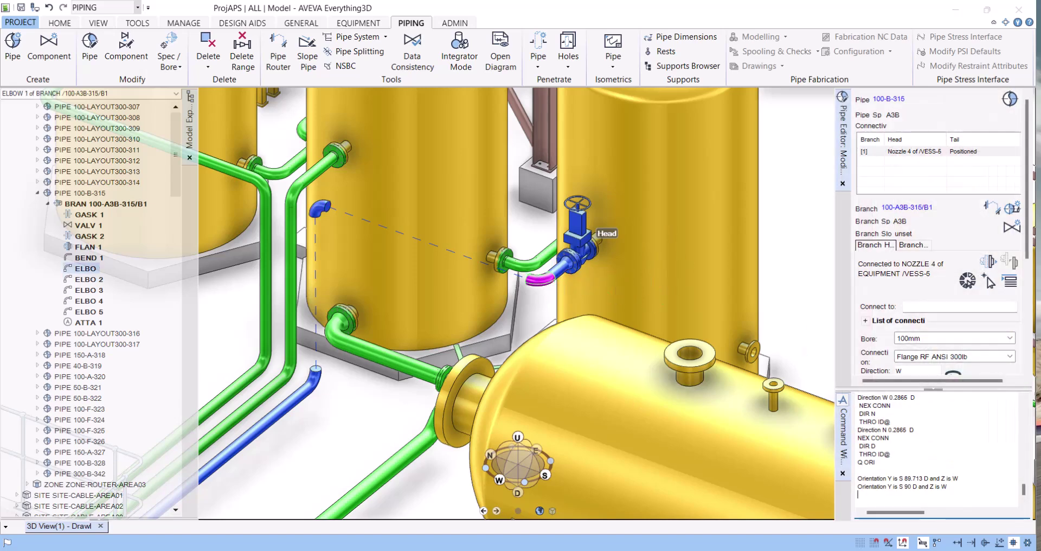
{"action": "type", "text": "NEX THRO CE"}
{"action": "key", "text": "Return"}
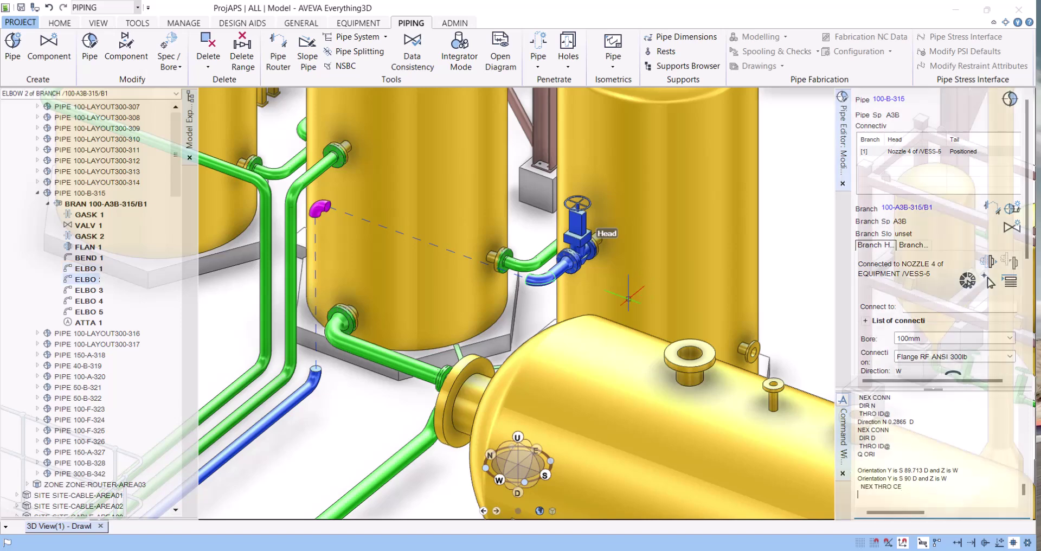
Reconnect elbow 2 to elbow 1 with NEX CONN, apply DIR D and position it with THRO ID@ through elbow 3.
{"action": "left_click", "coordinate": [542, 288]}
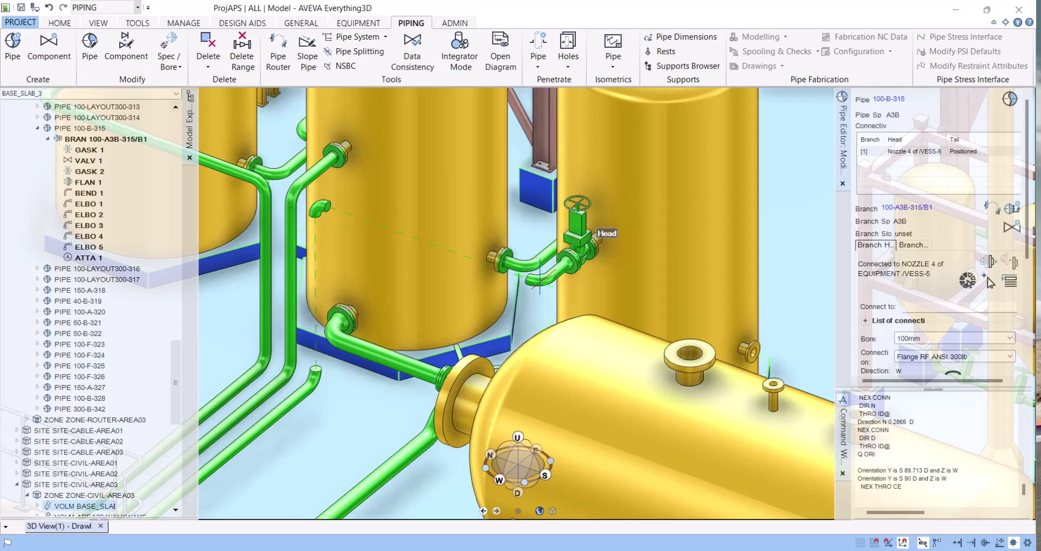
{"action": "left_click", "coordinate": [539, 278]}
{"action": "type", "text": "NEX CONN"}
{"action": "key", "text": "Return"}
{"action": "type", "text": "DIR D"}
{"action": "key", "text": "Return"}
{"action": "type", "text": "THRO"}
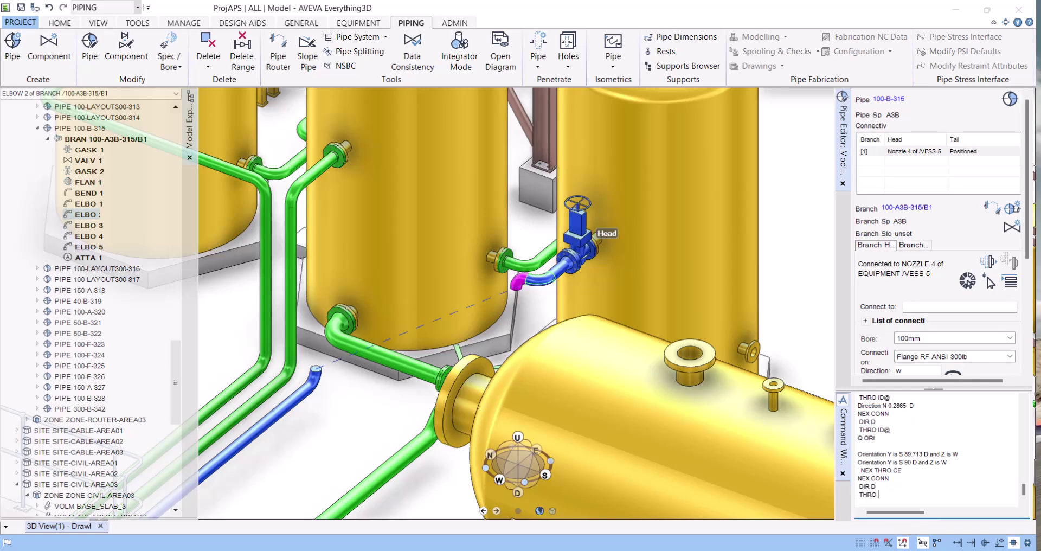
{"action": "type", "text": " ID@"}
{"action": "key", "text": "Return"}
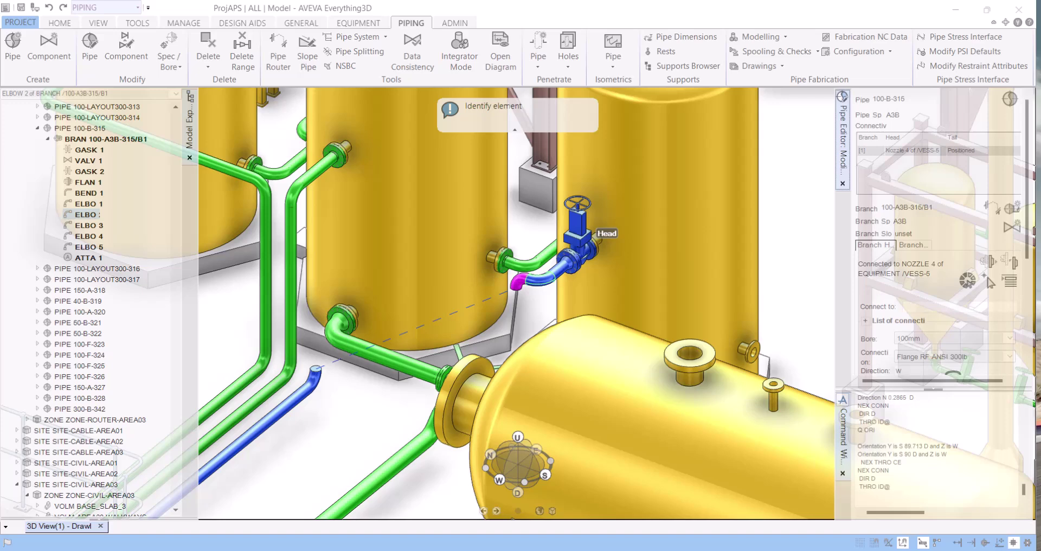
{"action": "left_click", "coordinate": [315, 373]}
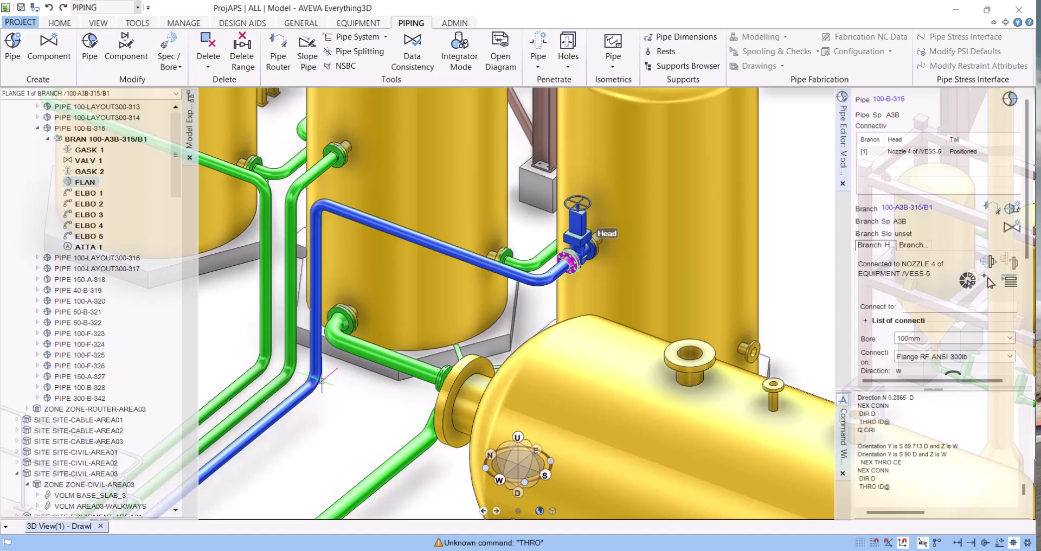
Query P2 of elbow 3 at the foot of the vertical run with Q P2.
{"action": "left_click", "coordinate": [313, 378]}
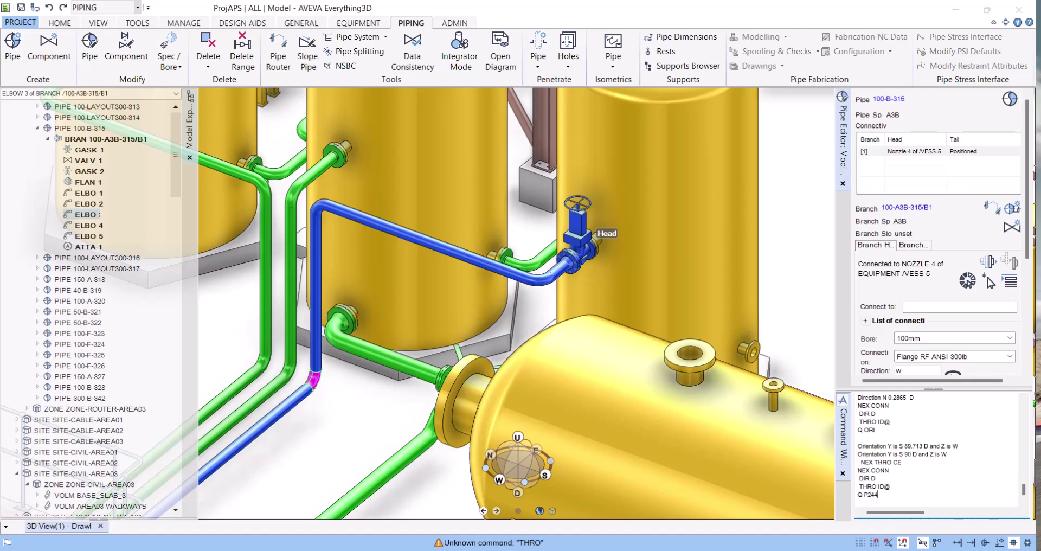
{"action": "key", "text": "BackSpace"}
{"action": "key", "text": "BackSpace"}
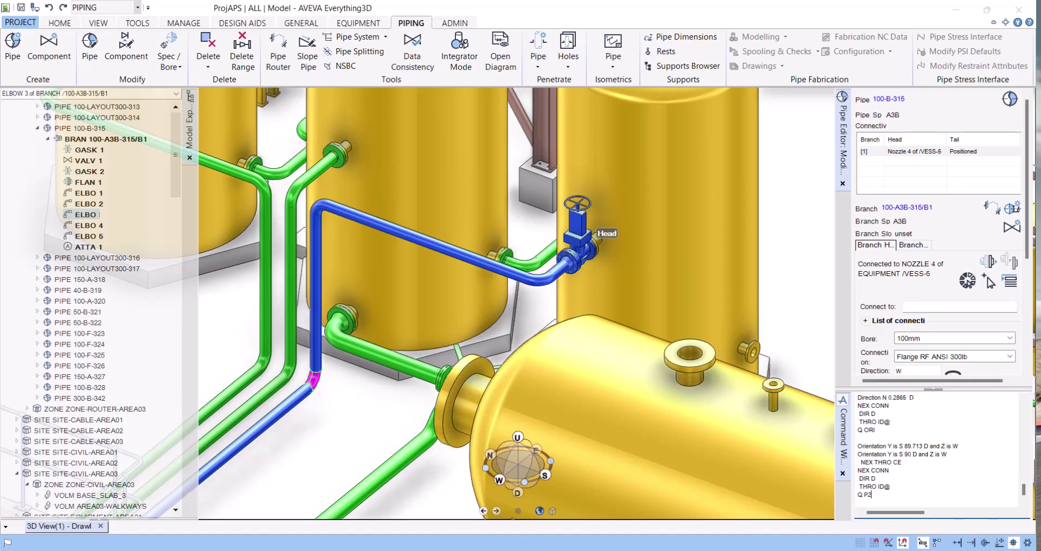
{"action": "type", "text": "2"}
{"action": "key", "text": "Return"}
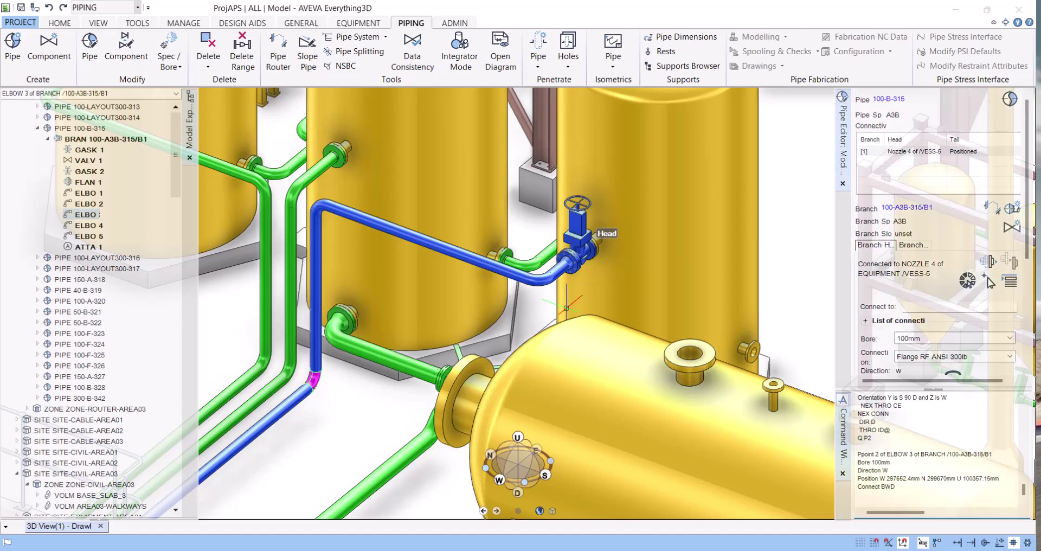
Query the direction and position of both ends of elbow 1 near the valve with Q P1 P2.
{"action": "scroll", "coordinate": [588, 256], "scroll_direction": "up", "scroll_amount": 5}
{"action": "left_click", "coordinate": [447, 322]}
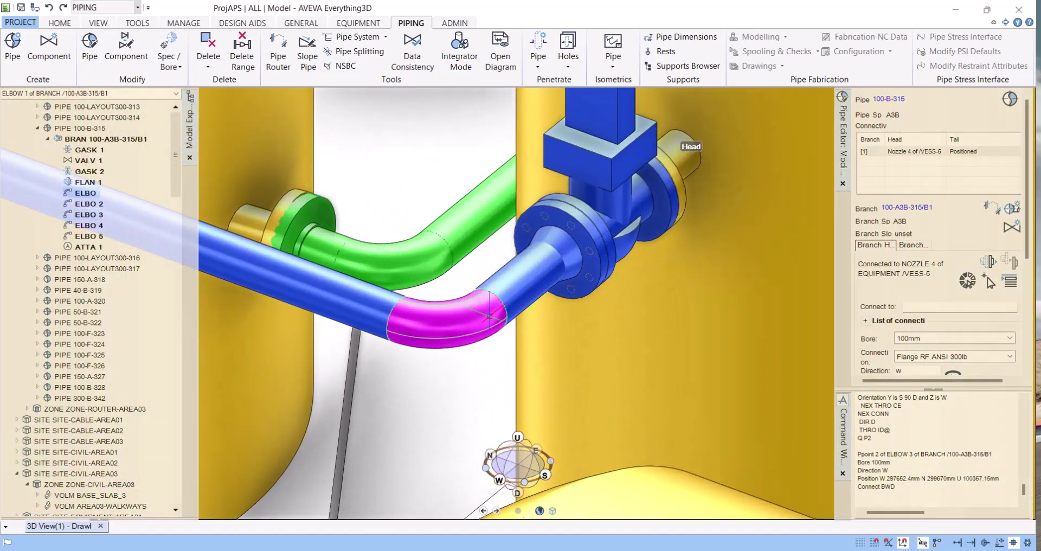
{"action": "left_click", "coordinate": [859, 494]}
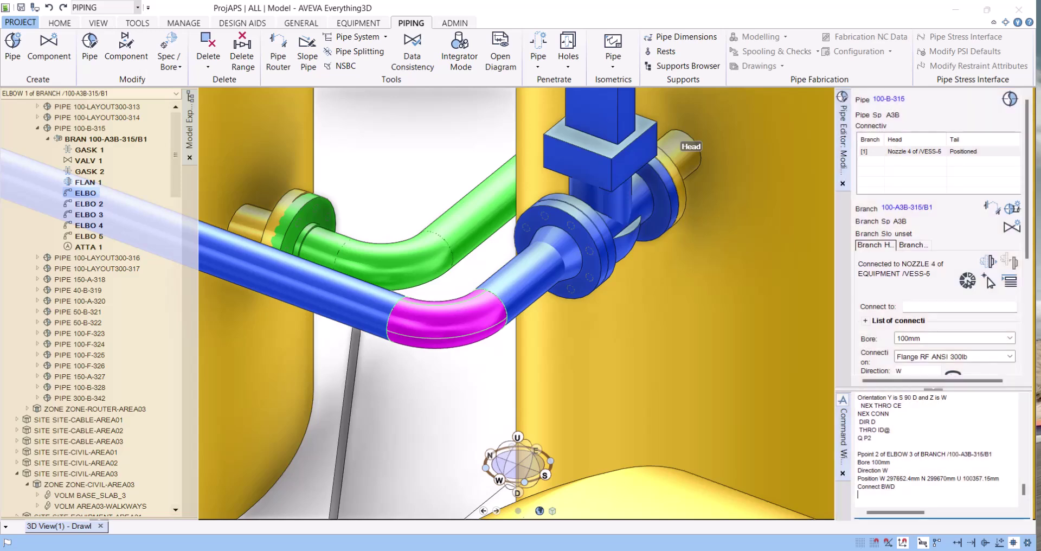
{"action": "type", "text": "Q P1 P1"}
{"action": "key", "text": "BackSpace"}
{"action": "key", "text": "Return"}
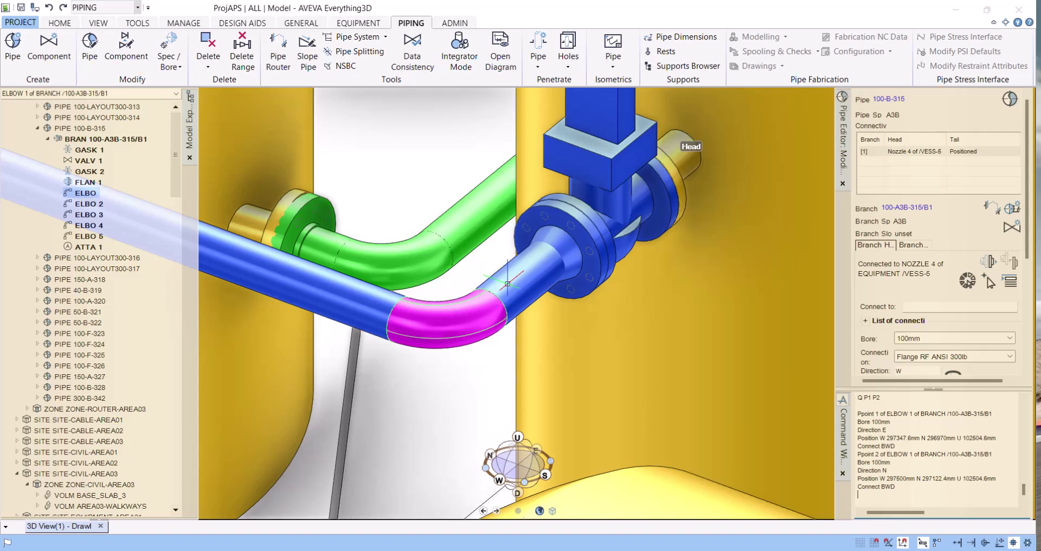
Check the flange area, then query P1 and P2 of elbow 1 again with the zero-angle bend in place.
{"action": "left_click", "coordinate": [560, 234]}
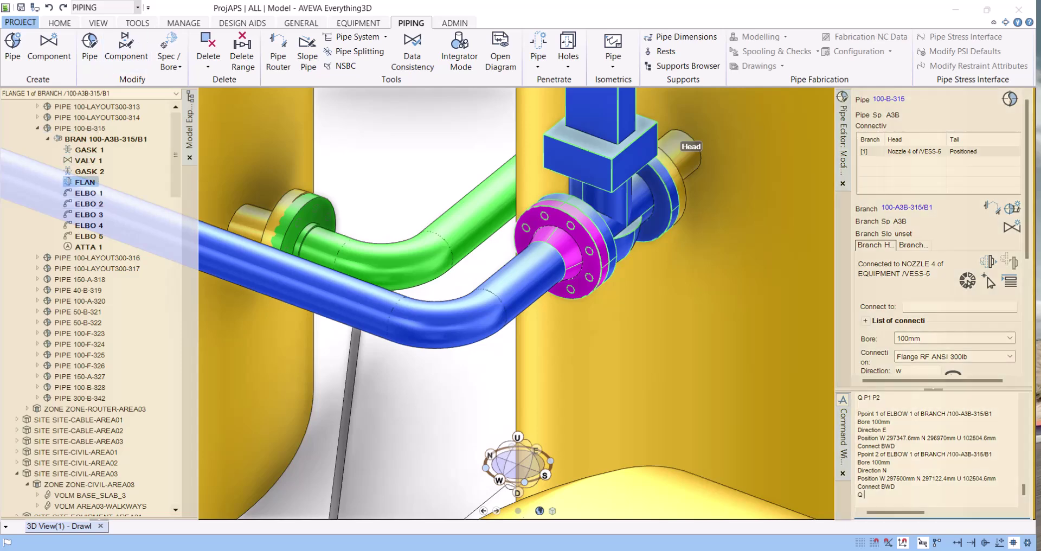
{"action": "left_click", "coordinate": [434, 238]}
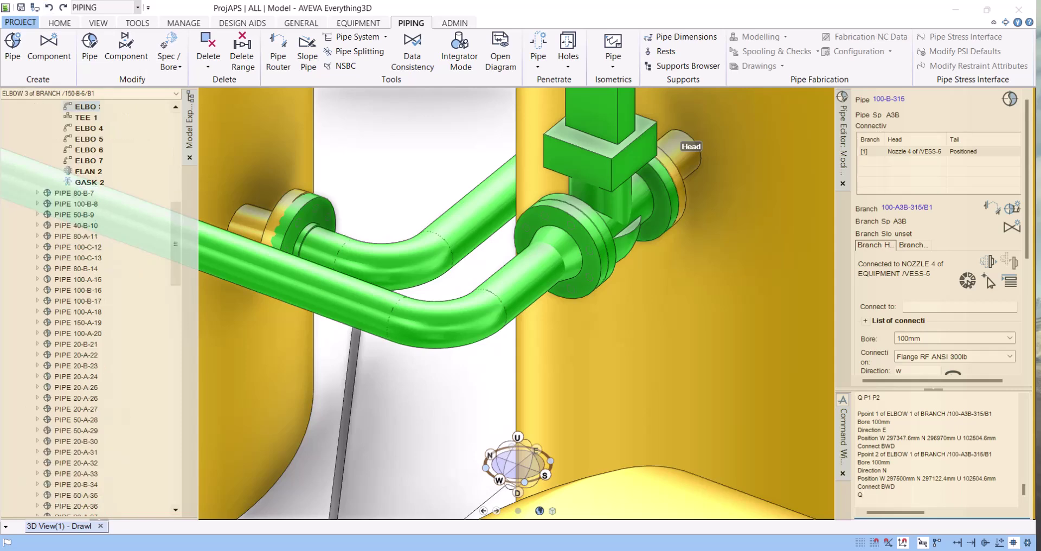
{"action": "left_click", "coordinate": [583, 236]}
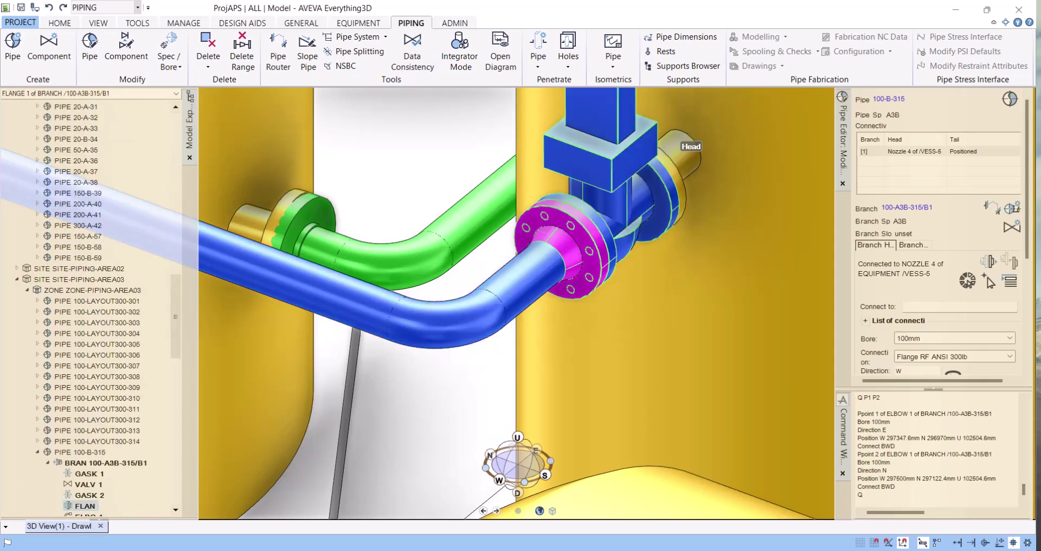
{"action": "scroll", "coordinate": [569, 238], "scroll_direction": "down", "scroll_amount": 5}
{"action": "scroll", "coordinate": [569, 239], "scroll_direction": "up", "scroll_amount": 2}
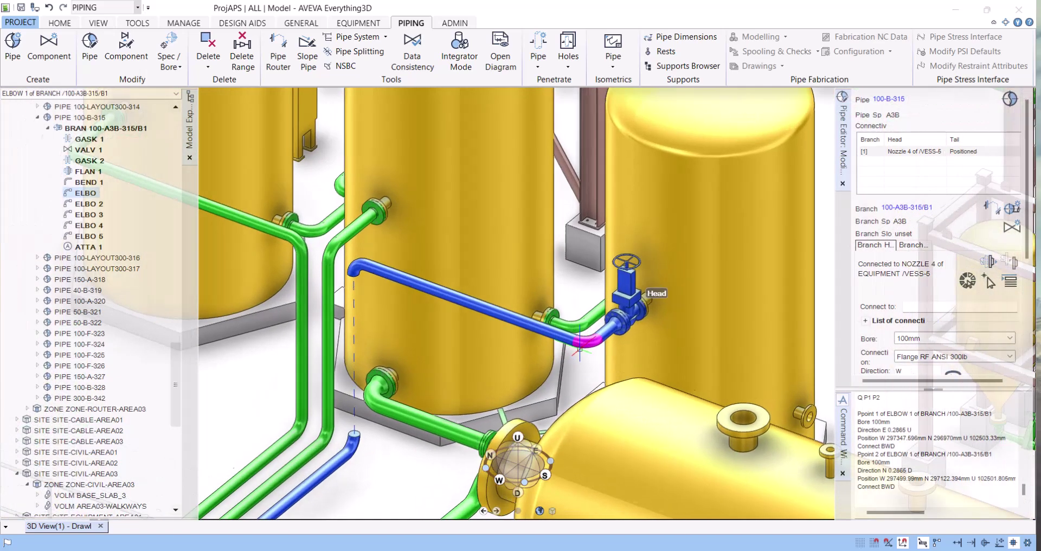
{"action": "left_click", "coordinate": [591, 341]}
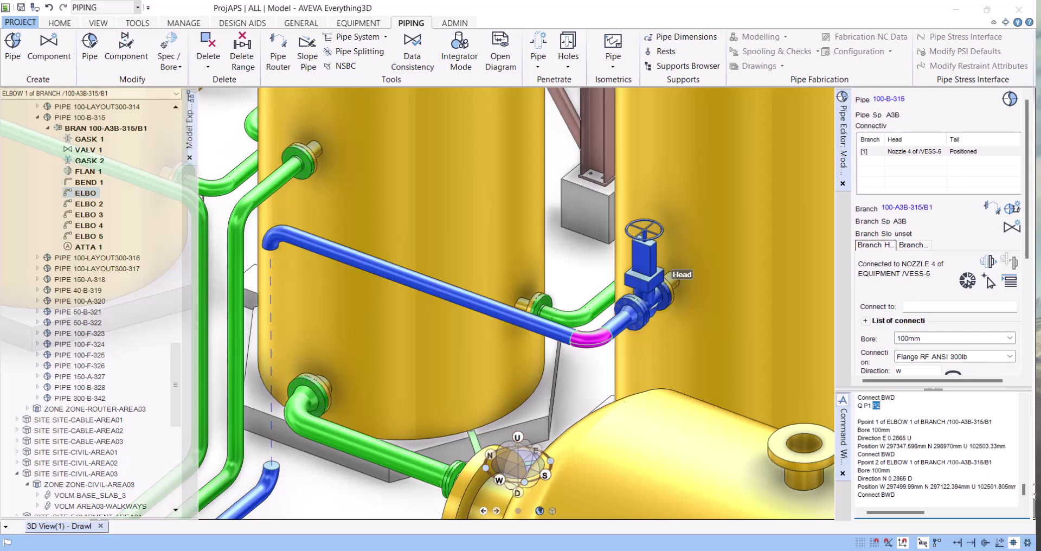
{"action": "type", "text": "Q P1 P2"}
{"action": "key", "text": "Return"}
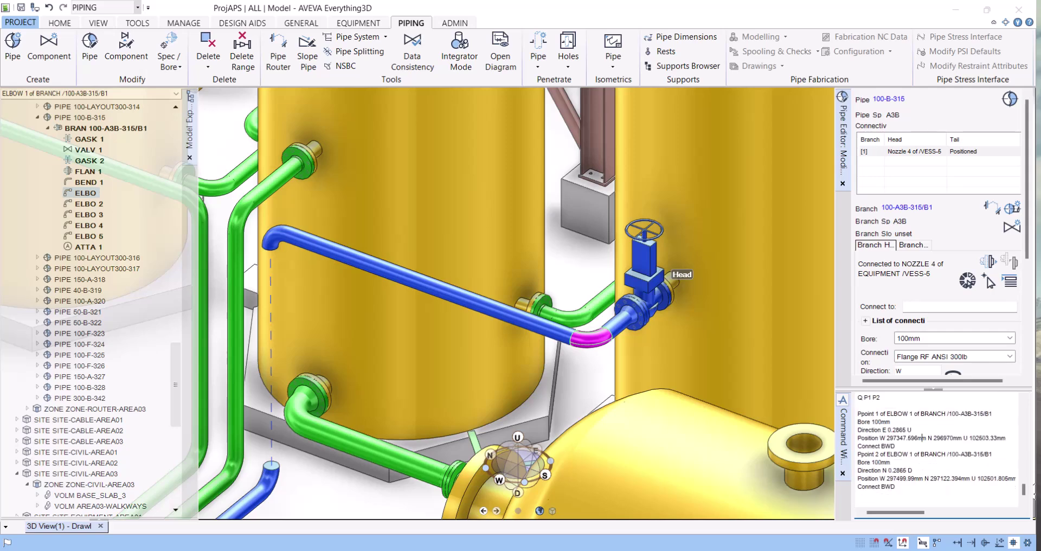
Position elbow 3 in line below elbow 2 by running NEX THRO CE from elbow 2.
{"action": "scroll", "coordinate": [507, 292], "scroll_direction": "down", "scroll_amount": 3}
{"action": "scroll", "coordinate": [507, 292], "scroll_direction": "up", "scroll_amount": 2}
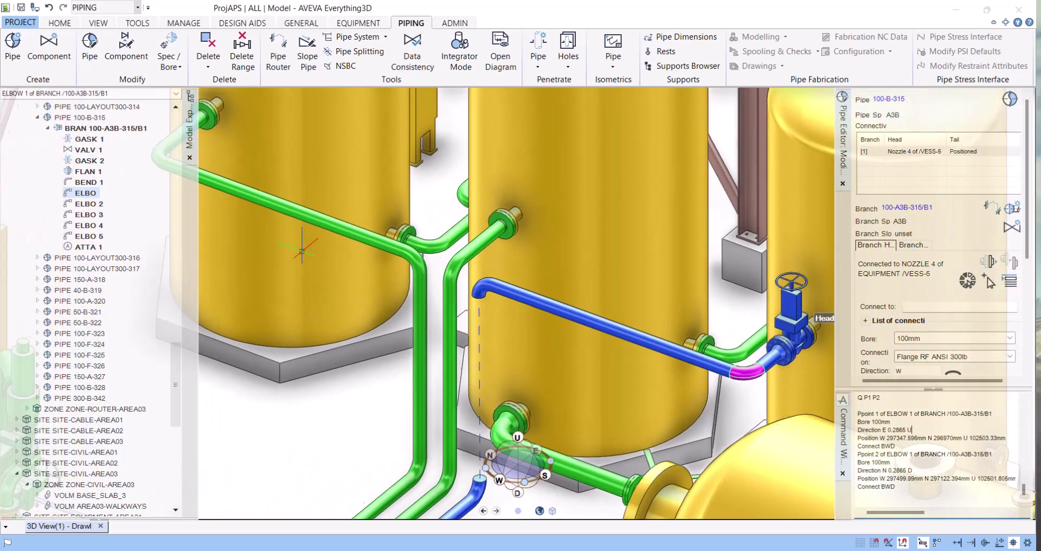
{"action": "left_click", "coordinate": [491, 307]}
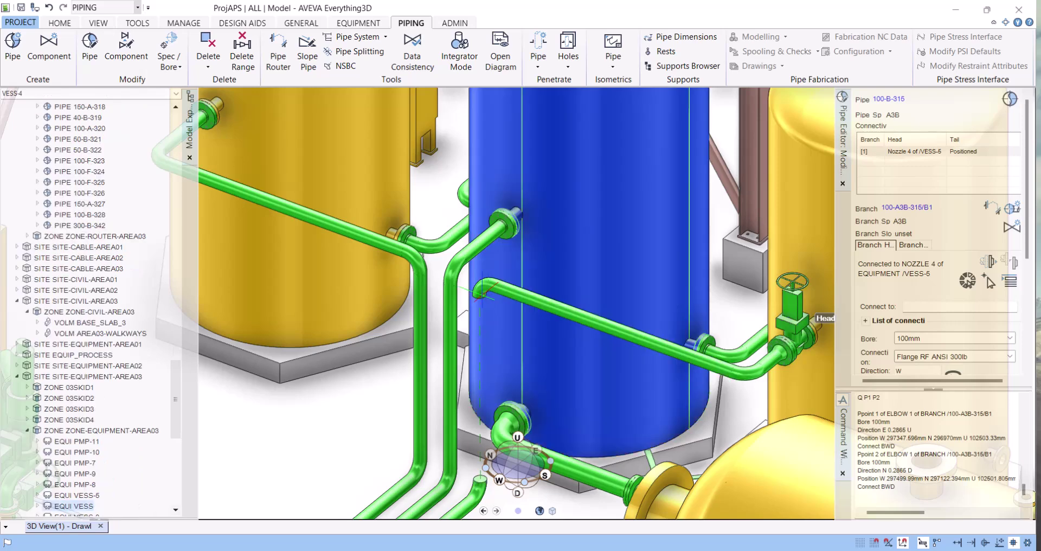
{"action": "left_click", "coordinate": [481, 290]}
{"action": "left_click", "coordinate": [858, 494]}
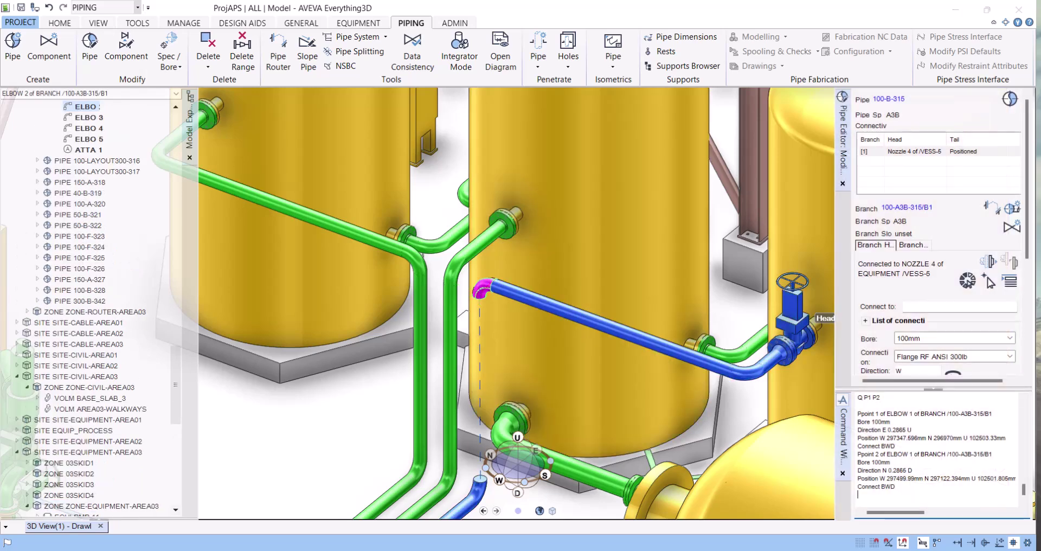
{"action": "type", "text": "NEX THRO CE"}
{"action": "key", "text": "Return"}
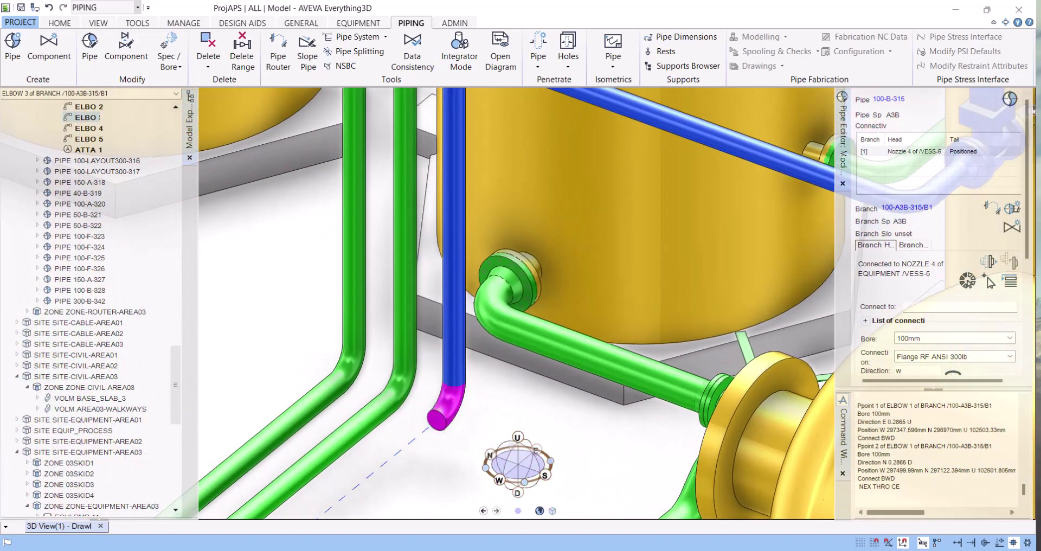
Query P2 of elbow 3 and direct the elbow W 0.2865 D.
{"action": "type", "text": "Q P2"}
{"action": "key", "text": "Return"}
{"action": "type", "text": "Direction N 0.2865 D"}
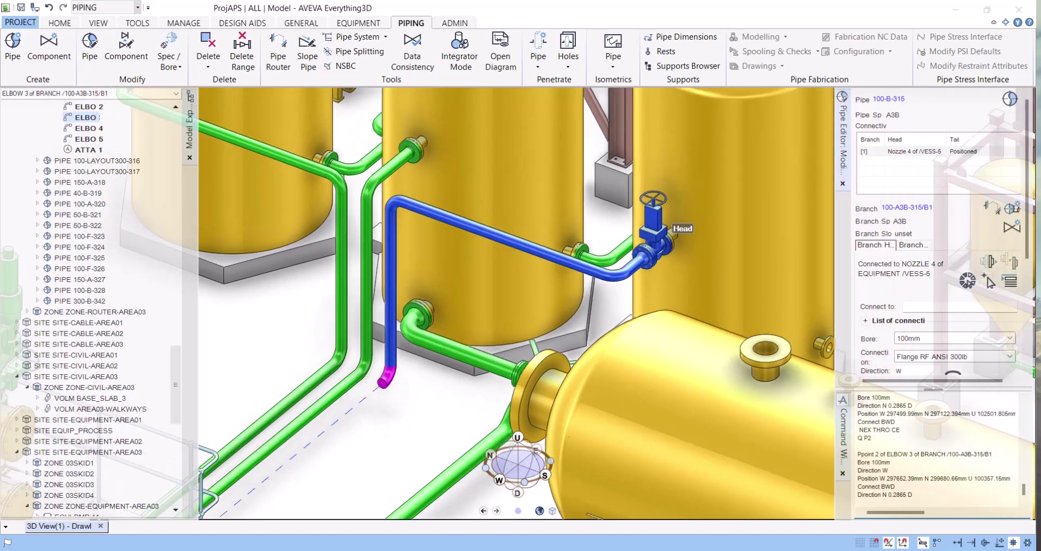
{"action": "left_click", "coordinate": [883, 494]}
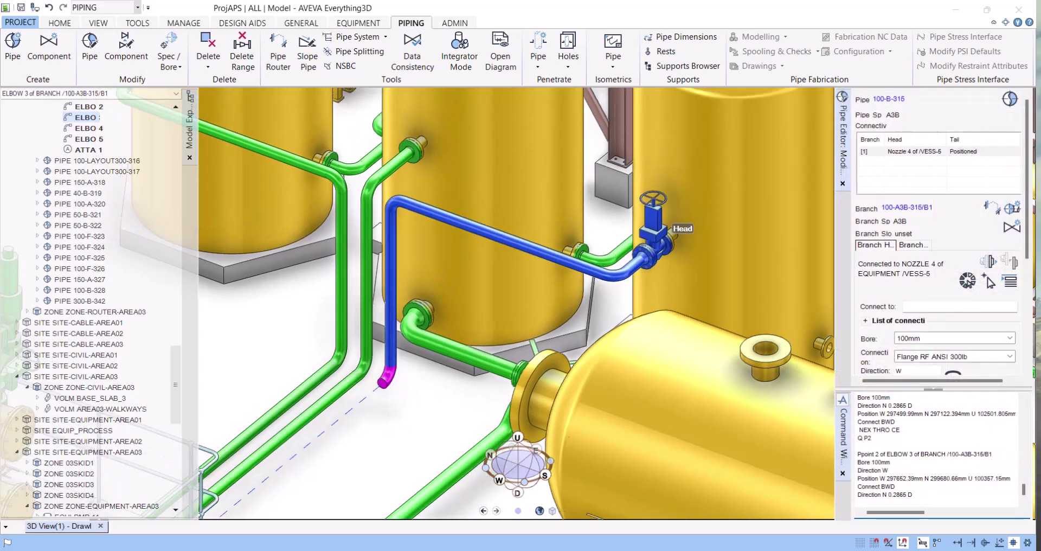
{"action": "key", "text": "Delete"}
{"action": "type", "text": "W"}
{"action": "key", "text": "End"}
{"action": "key", "text": "Return"}
Create a new elbow after elbow 3 with NEW ELBO CHOO ALL, choosing the EL90 TRUE ELBOW 90DEG LR component.
{"action": "type", "text": "NEW LEBO"}
{"action": "key", "text": "BackSpace"}
{"action": "key", "text": "BackSpace"}
{"action": "key", "text": "BackSpace"}
{"action": "key", "text": "BackSpace"}
{"action": "key", "text": "BackSpace"}
{"action": "type", "text": "E"}
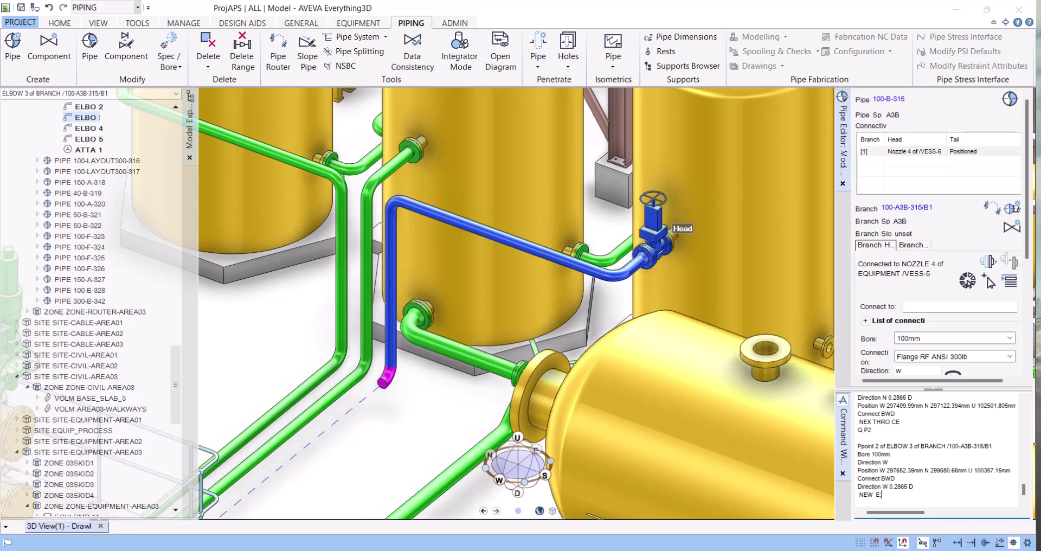
{"action": "key", "text": "BackSpace"}
{"action": "type", "text": "ELBO CHOO ALL"}
{"action": "key", "text": "Return"}
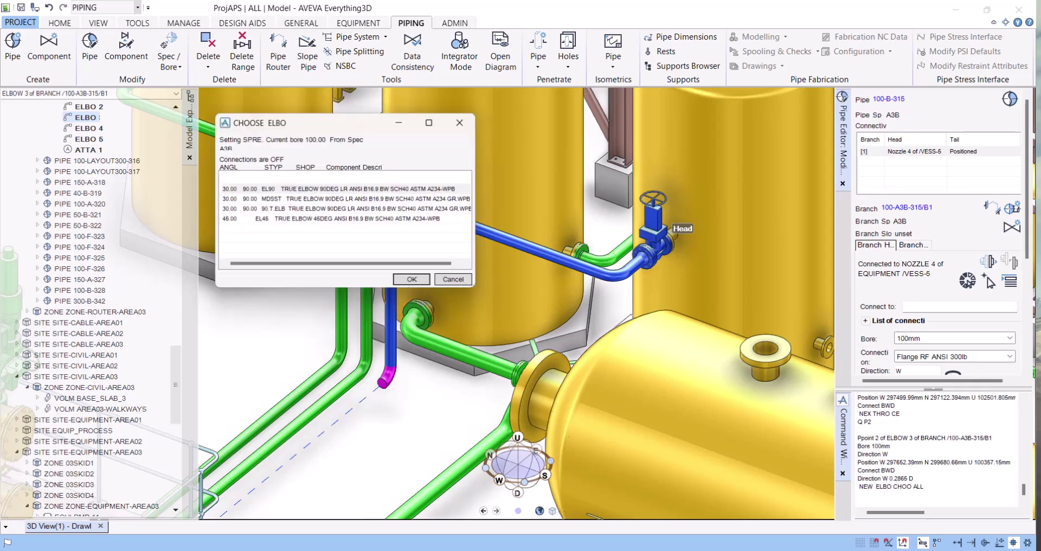
{"action": "left_click", "coordinate": [347, 188]}
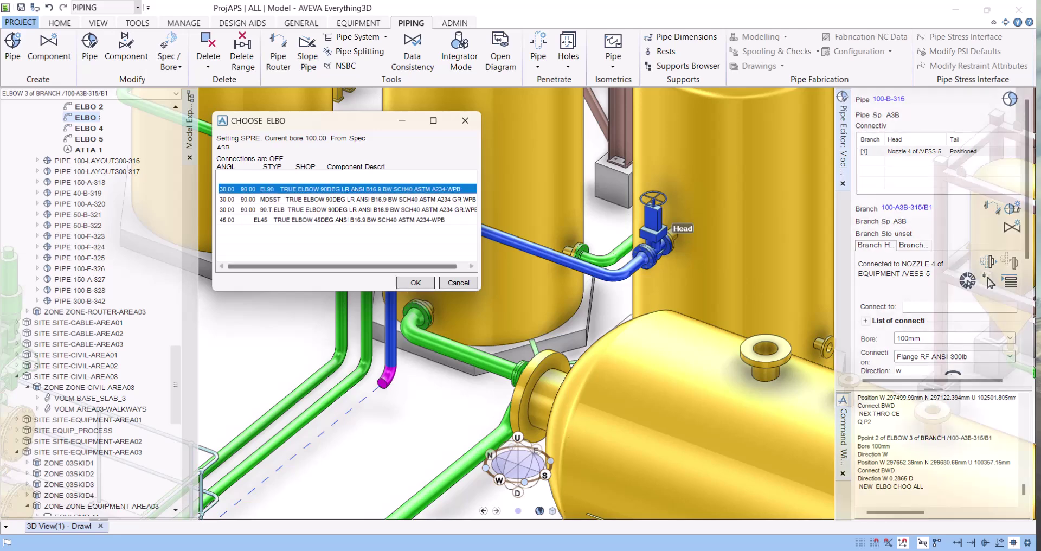
{"action": "key", "text": "Return"}
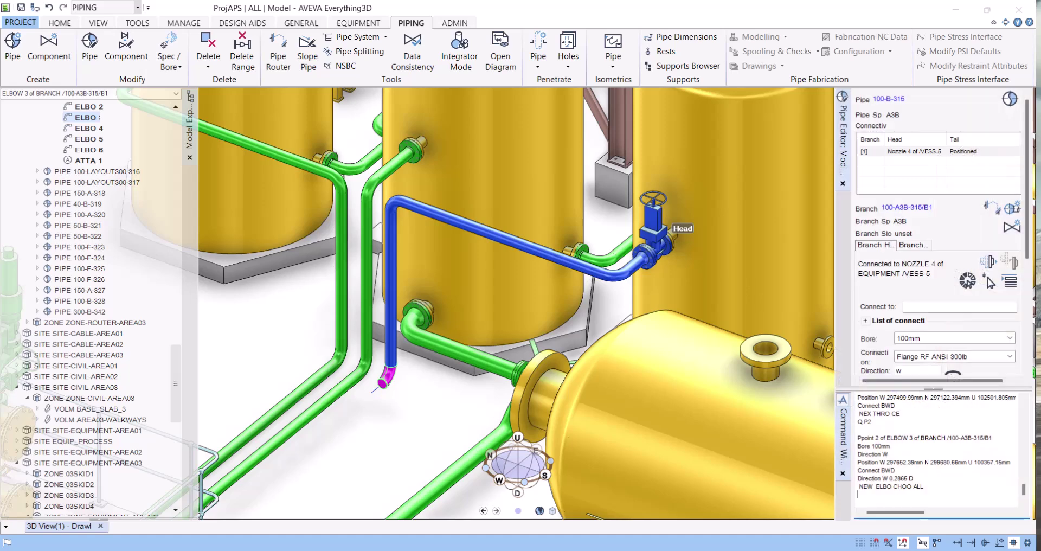
Connect the new elbow to elbow 3 with NEX CONN and direct it down with DIR D.
{"action": "type", "text": "NEX CONN"}
{"action": "key", "text": "Return"}
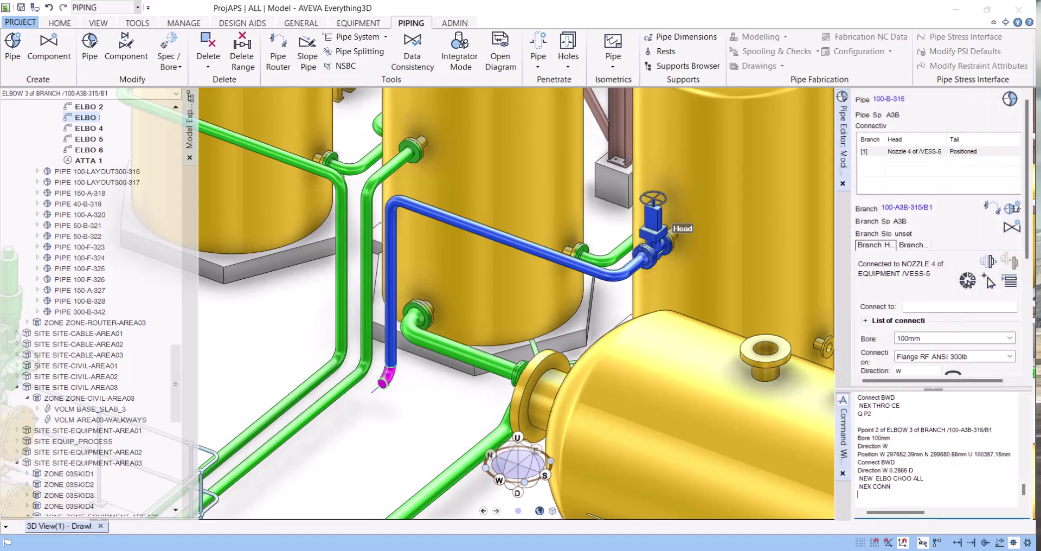
{"action": "type", "text": "DIR D"}
{"action": "key", "text": "Return"}
Position the new elbow with THRO ID@, picking the existing elbow at the far end of the long run.
{"action": "type", "text": "THRO ID@"}
{"action": "key", "text": "Return"}
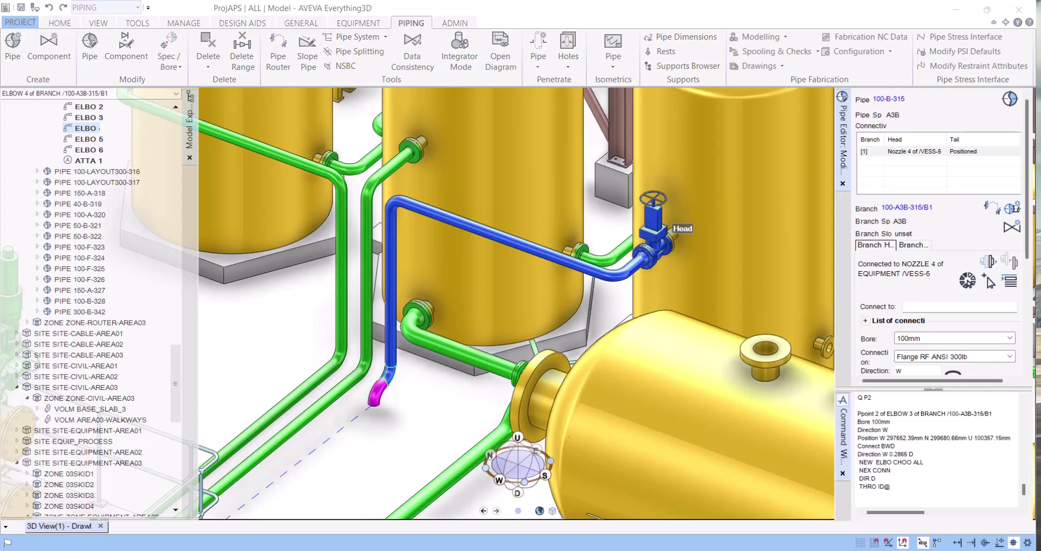
{"action": "scroll", "coordinate": [813, 234], "scroll_direction": "down", "scroll_amount": 5}
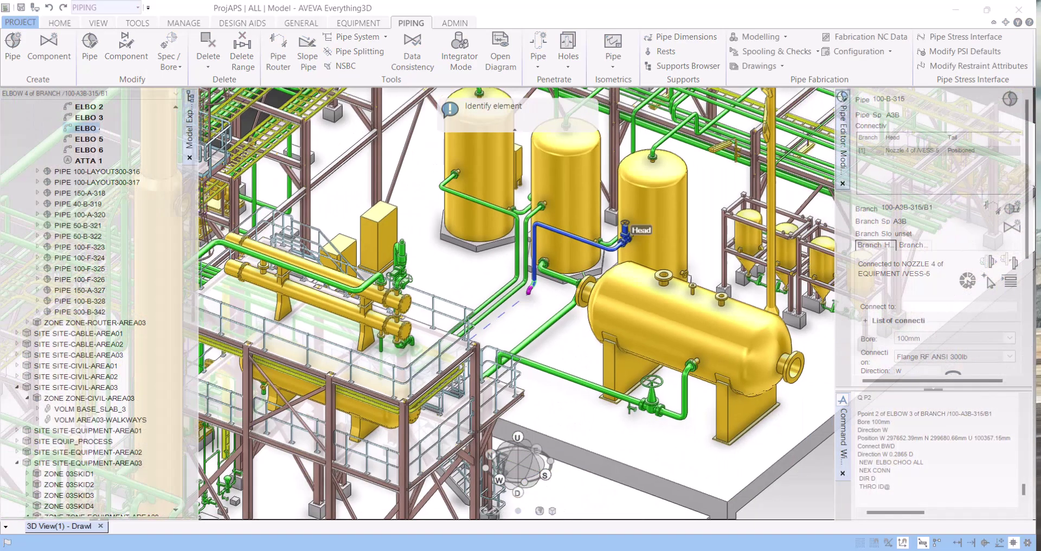
{"action": "scroll", "coordinate": [814, 233], "scroll_direction": "up", "scroll_amount": 2}
{"action": "scroll", "coordinate": [566, 293], "scroll_direction": "up", "scroll_amount": 3}
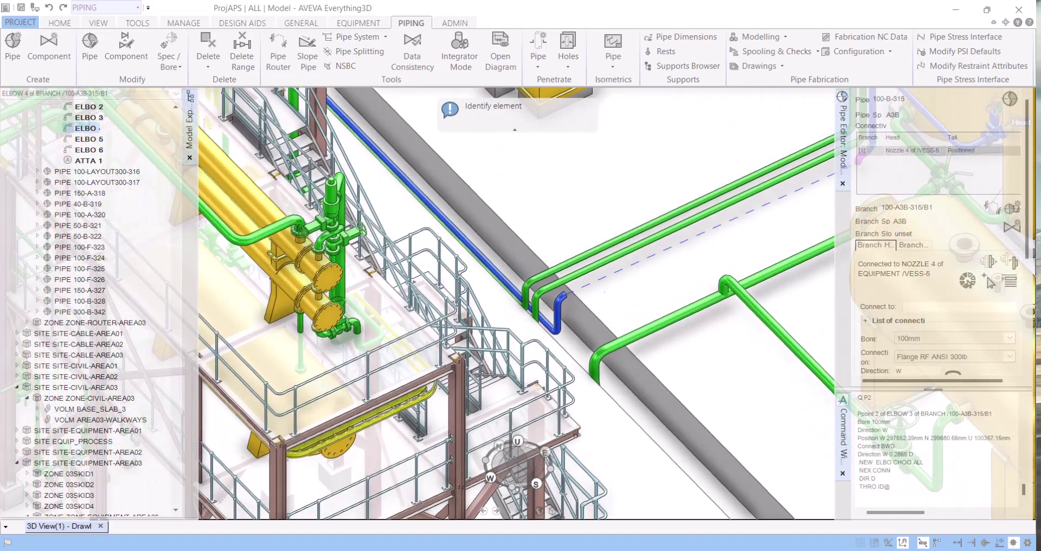
{"action": "left_click", "coordinate": [566, 293]}
{"action": "scroll", "coordinate": [565, 293], "scroll_direction": "down", "scroll_amount": 3}
{"action": "scroll", "coordinate": [619, 261], "scroll_direction": "up", "scroll_amount": 3}
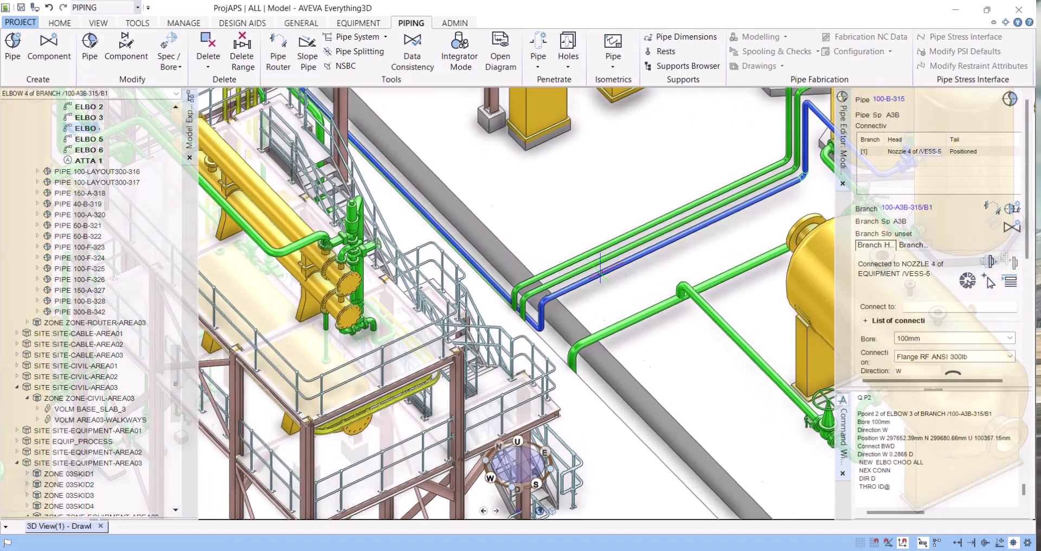
Delete the old elbow 5 that overlaps the new elbow at the end of the sloped run.
{"action": "middle_click_drag", "start_coordinate": [602, 269], "coordinate": [589, 271]}
{"action": "scroll", "coordinate": [589, 273], "scroll_direction": "up", "scroll_amount": 3}
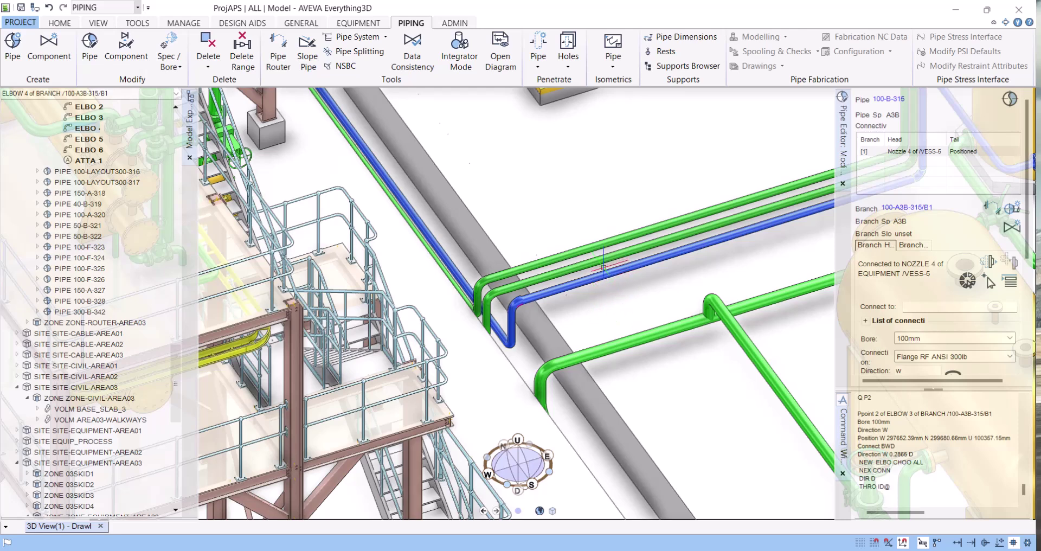
{"action": "scroll", "coordinate": [517, 263], "scroll_direction": "up", "scroll_amount": 5}
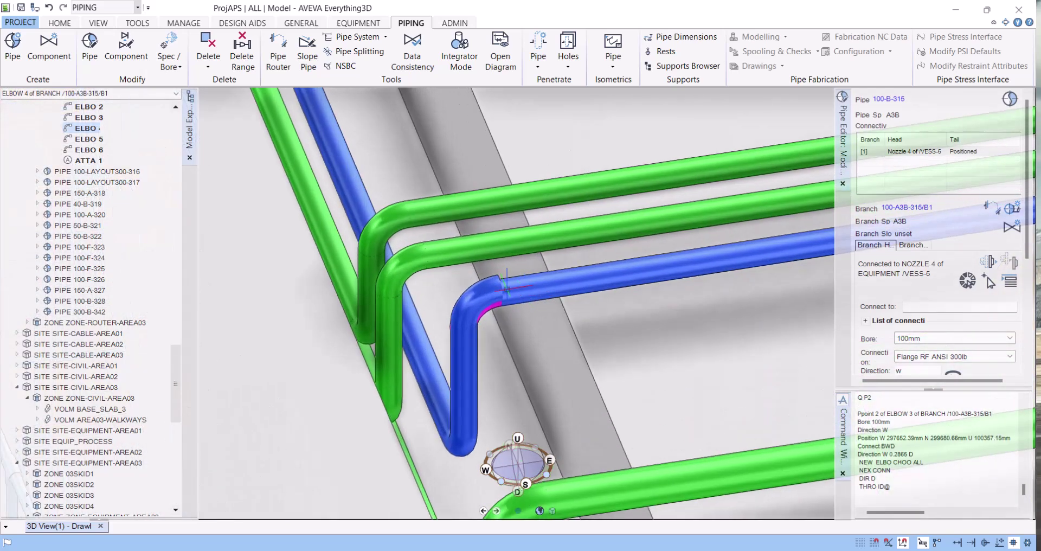
{"action": "left_click", "coordinate": [495, 288]}
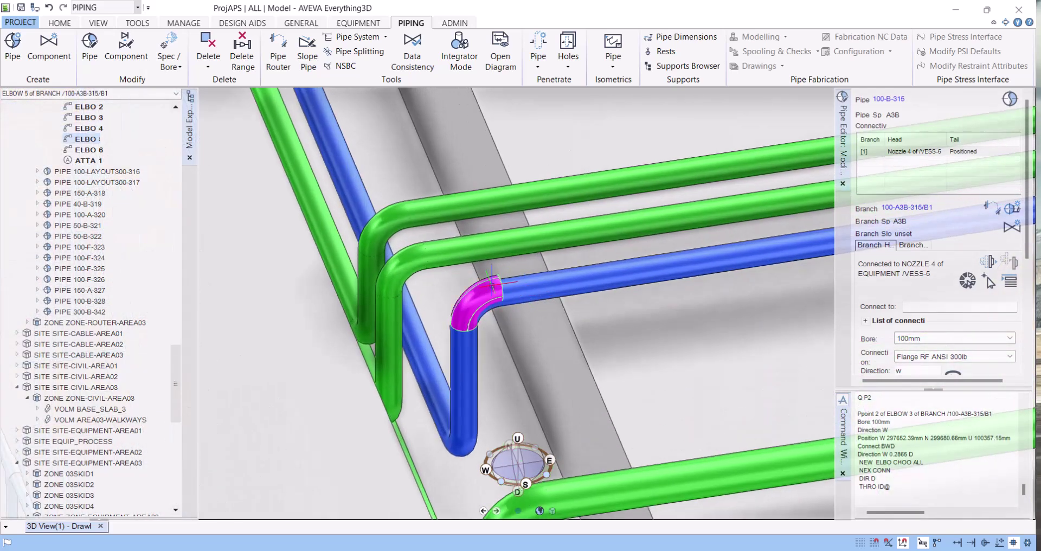
{"action": "right_click", "coordinate": [93, 139]}
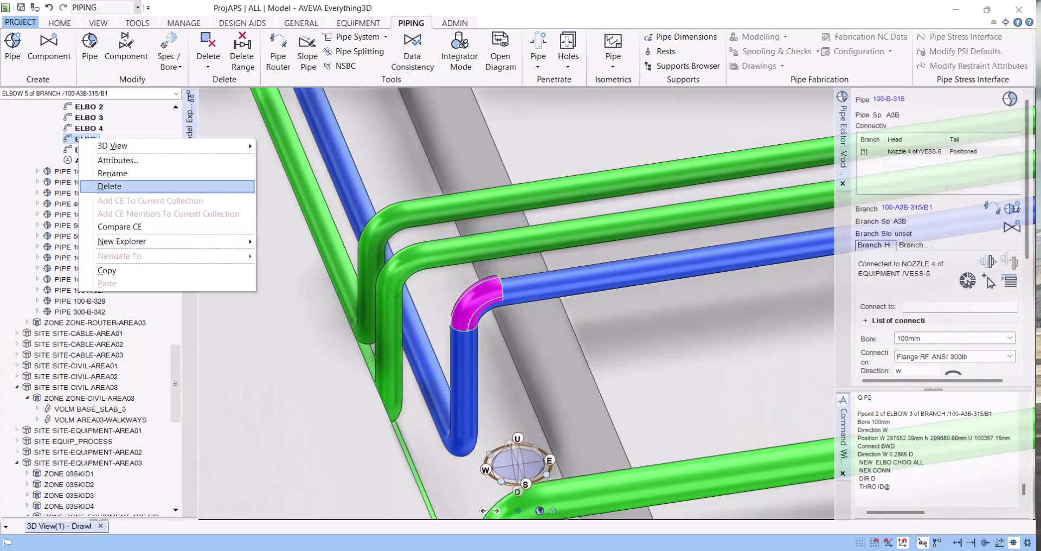
{"action": "left_click", "coordinate": [110, 186]}
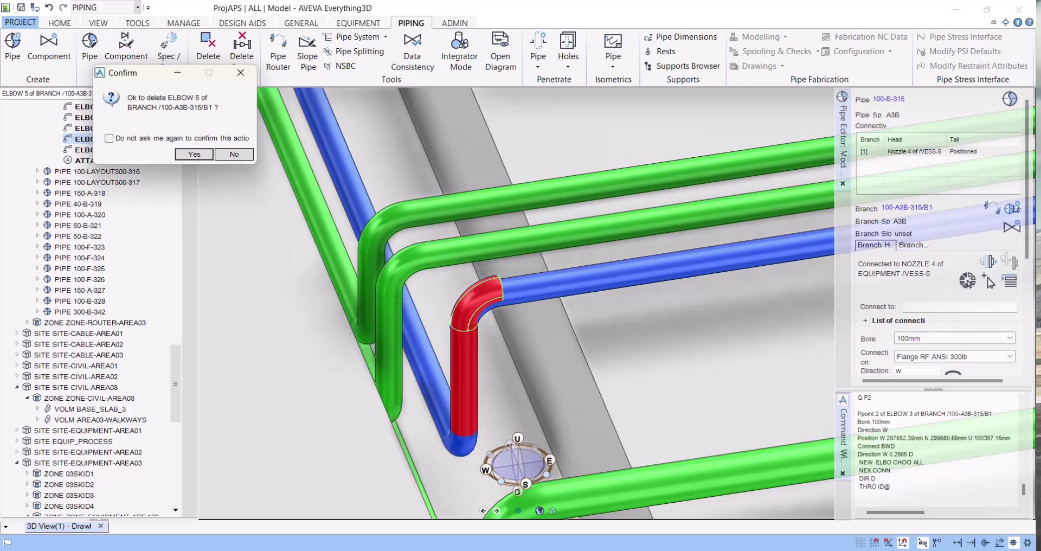
{"action": "left_click", "coordinate": [193, 155]}
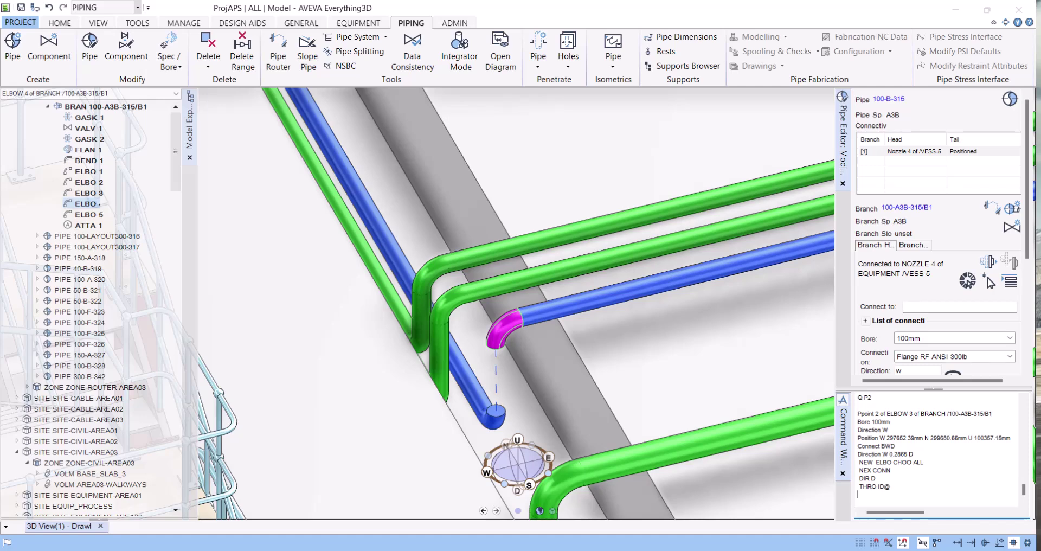
Position the lower elbow in line below elbow 4 by running NEX THRO CE from elbow 4.
{"action": "type", "text": "NEX THRO CE"}
{"action": "key", "text": "Return"}
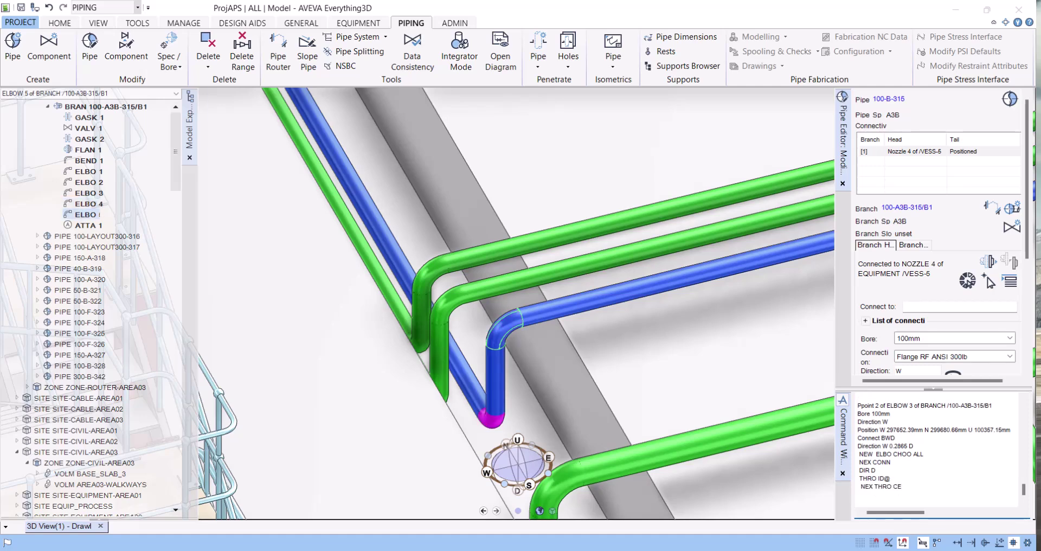
{"action": "scroll", "coordinate": [566, 237], "scroll_direction": "down", "scroll_amount": 10}
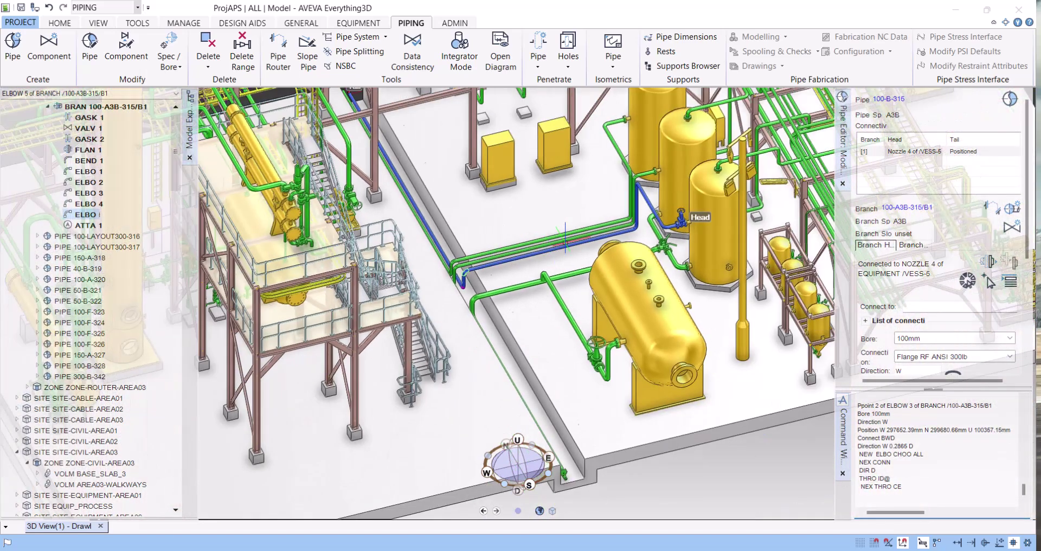
{"action": "left_click_drag", "start_coordinate": [565, 242], "coordinate": [427, 293]}
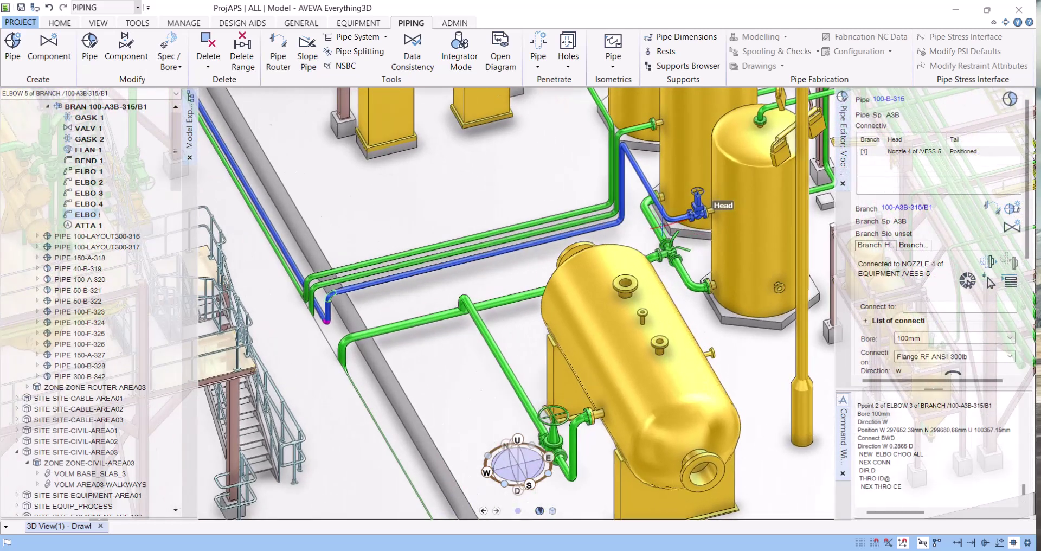
Generate an isometric preview of pipe 100-B-315 and examine the falls, elbow angles and elevations along its route.
{"action": "left_click", "coordinate": [671, 218]}
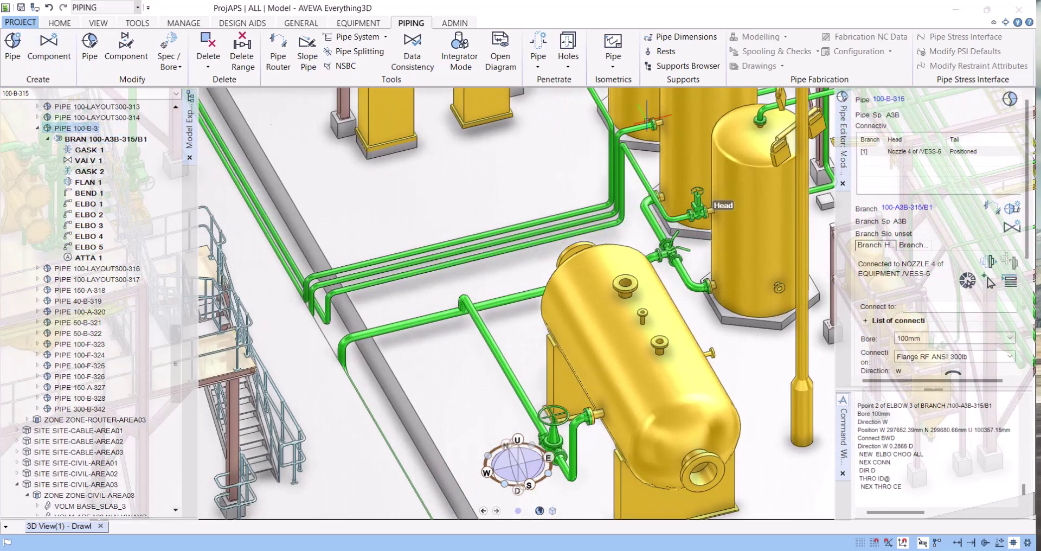
{"action": "left_click", "coordinate": [614, 46]}
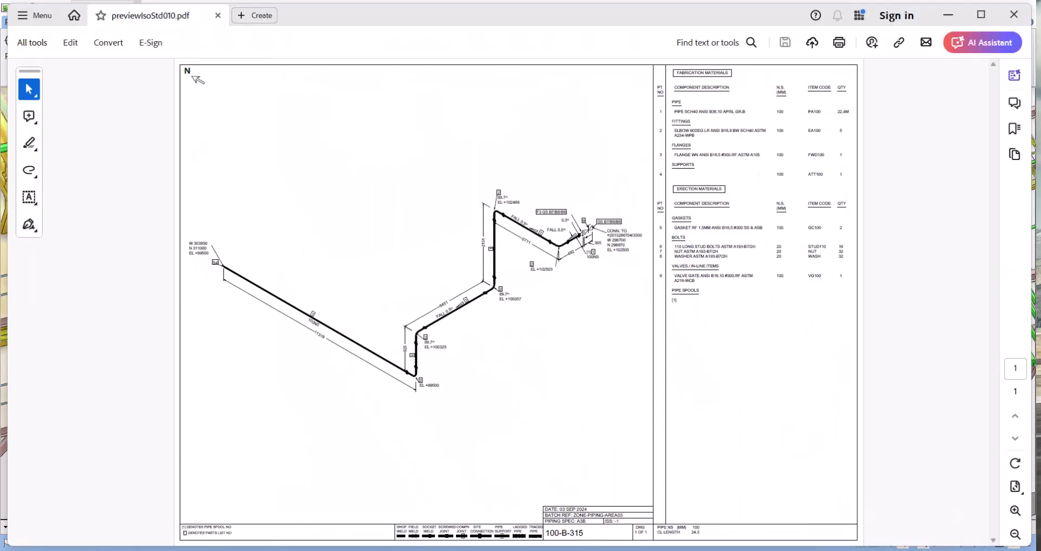
{"action": "scroll", "coordinate": [563, 239], "scroll_direction": "up", "scroll_amount": 5, "text": "ctrl"}
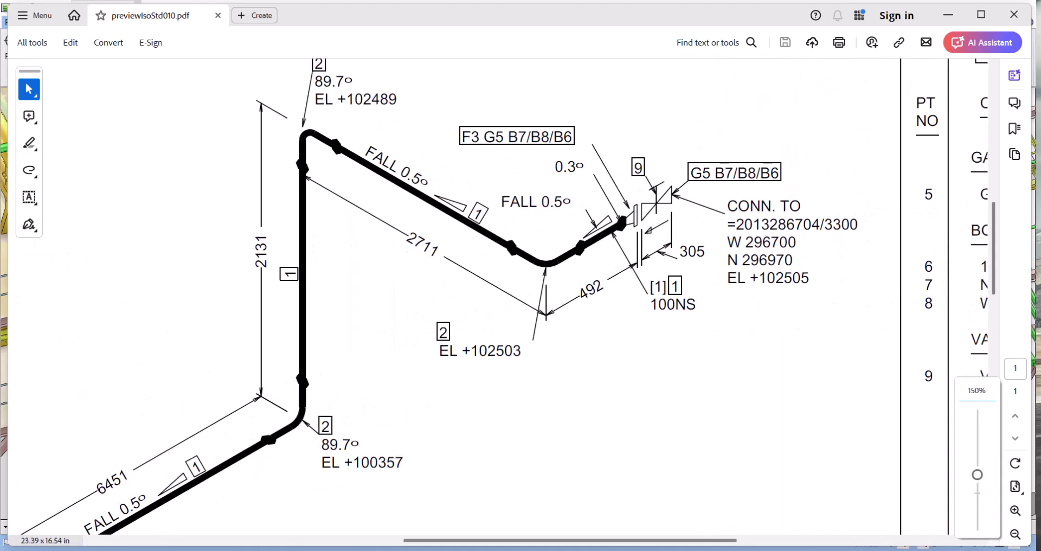
{"action": "scroll", "coordinate": [428, 271], "scroll_direction": "down", "scroll_amount": 1, "text": "ctrl"}
{"action": "scroll", "coordinate": [428, 271], "scroll_direction": "down", "scroll_amount": 3}
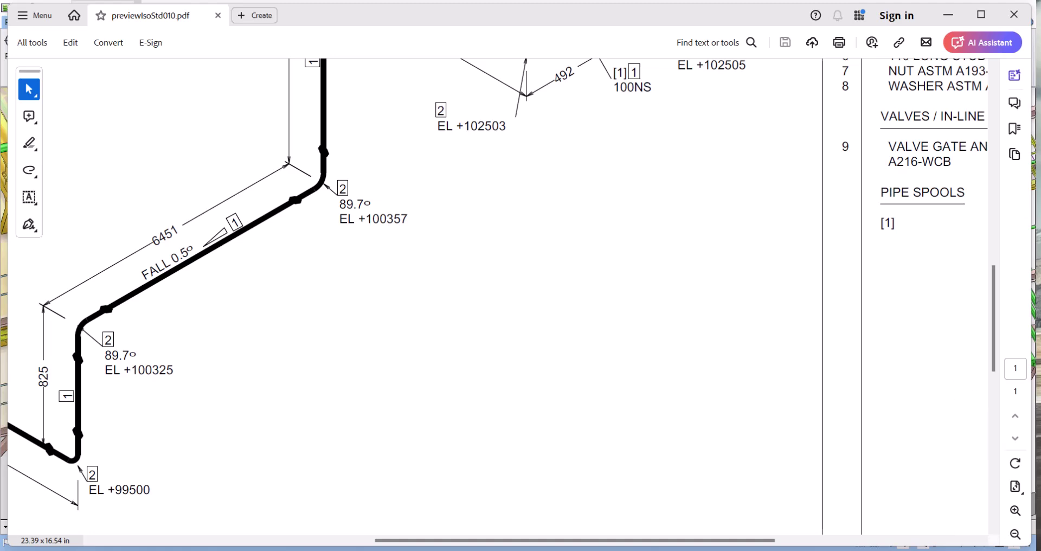
{"action": "scroll", "coordinate": [502, 297], "scroll_direction": "up", "scroll_amount": 1}
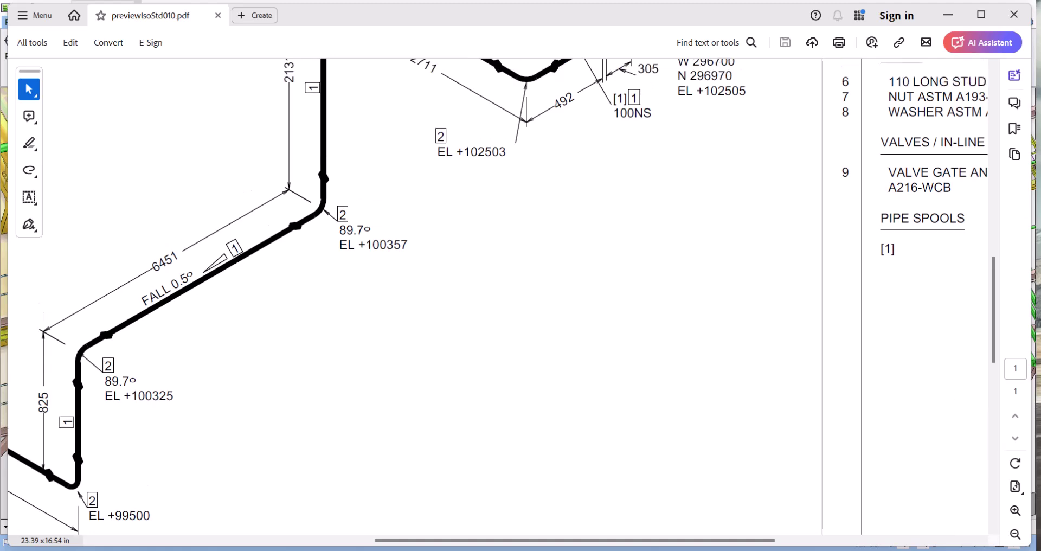